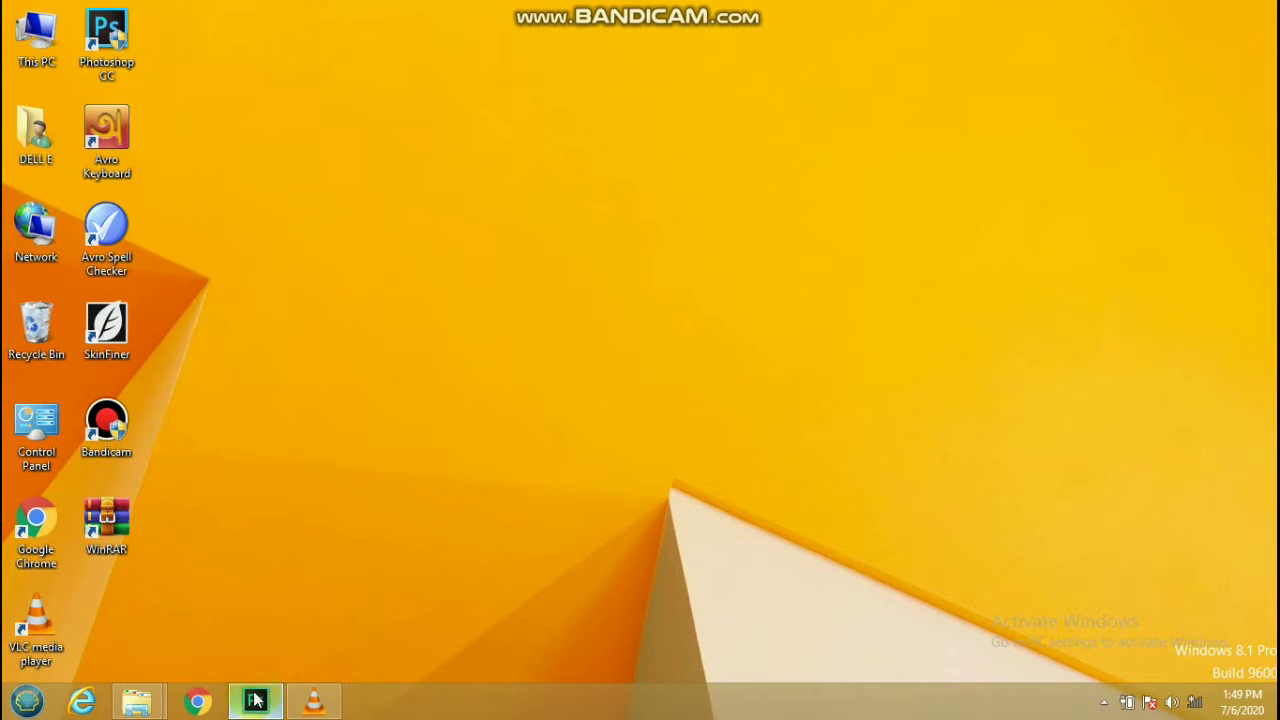
# Open photo-of-woman-wearing-black-cardigan-4067585 from the New folder in Downloads
pyautogui.click(255, 700)
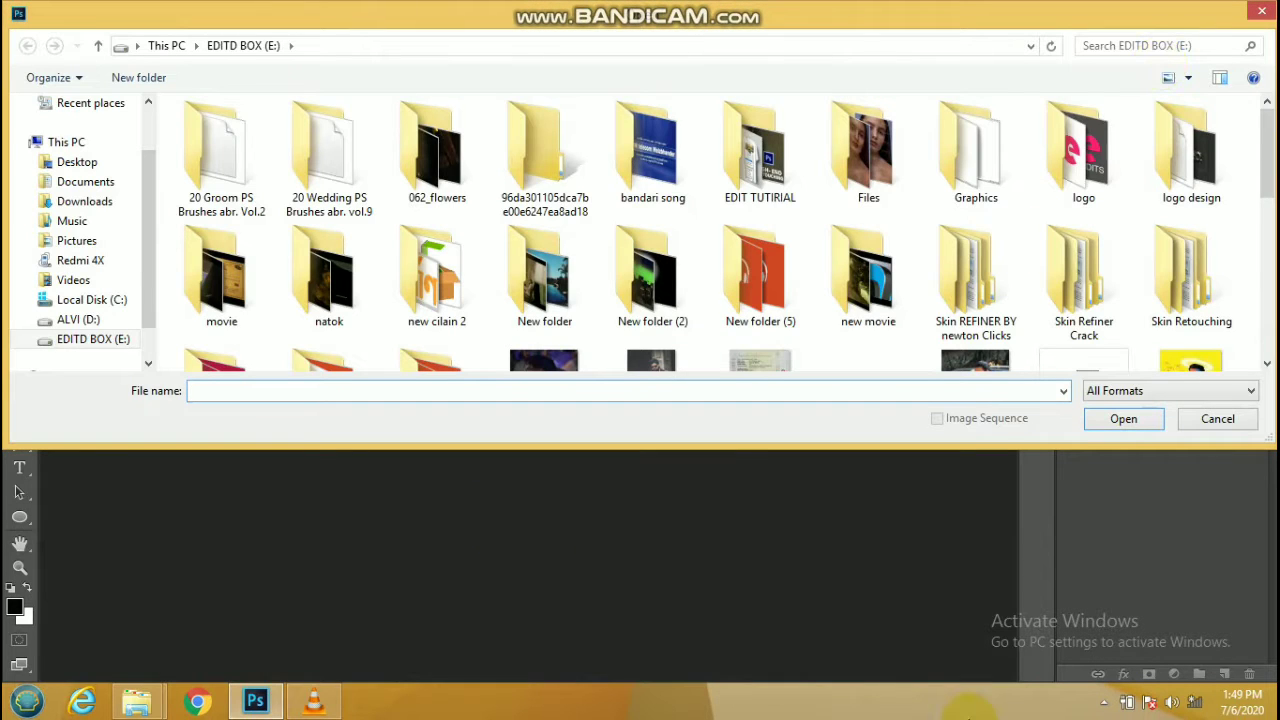
pyautogui.moveTo(73, 280)
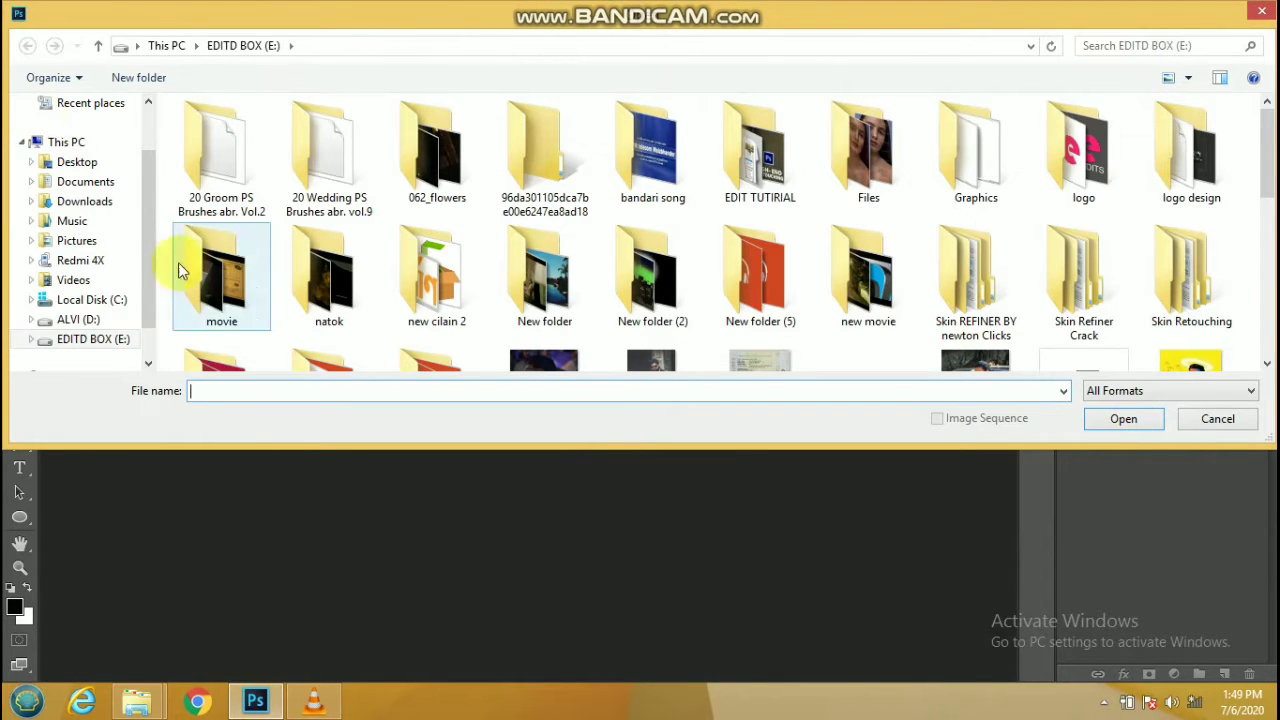
pyautogui.click(100, 201)
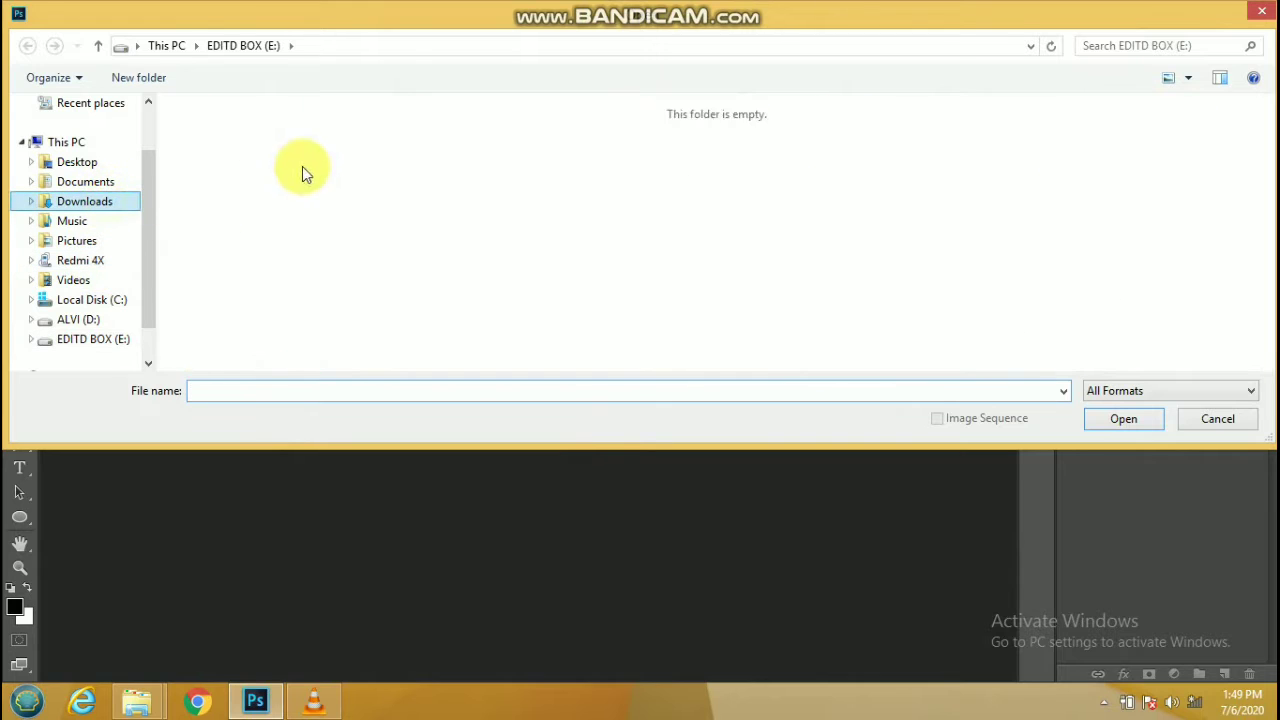
pyautogui.doubleClick(347, 173)
pyautogui.click(530, 155)
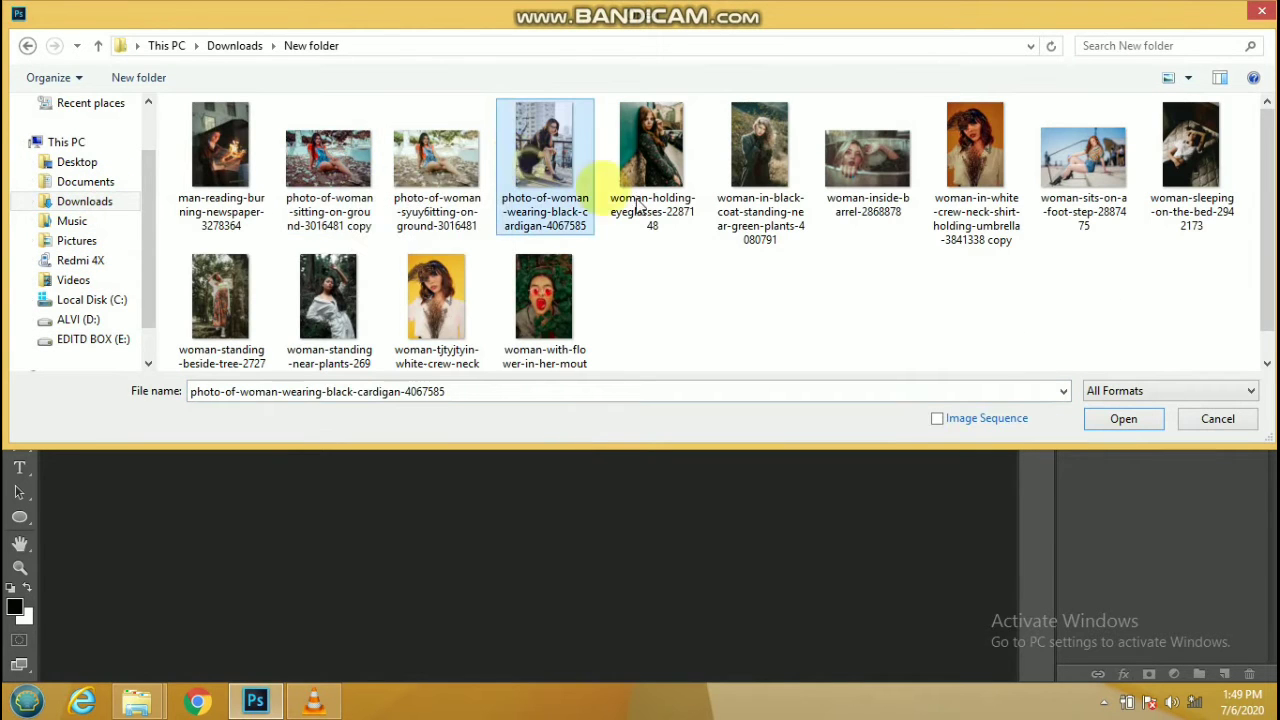
pyautogui.click(1122, 426)
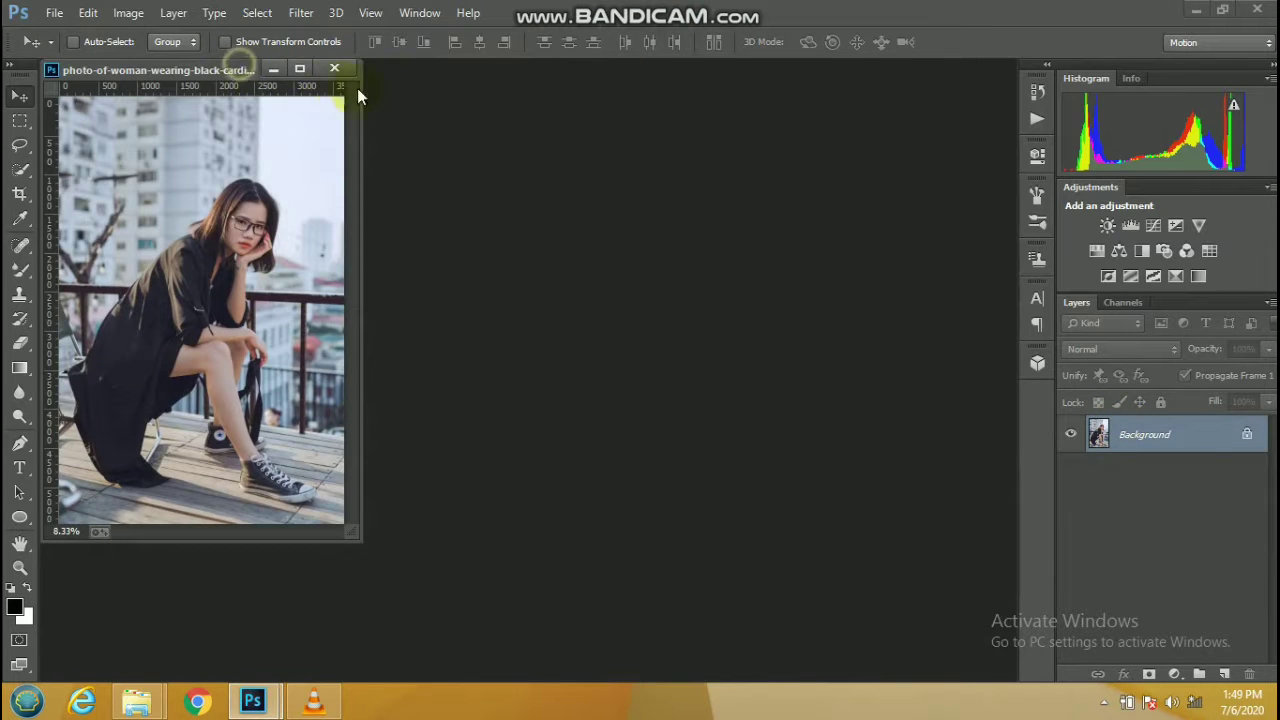
# Dock the portrait as a tabbed document and zoom it to fill the view
pyautogui.moveTo(226, 69); pyautogui.dragTo(414, 69)
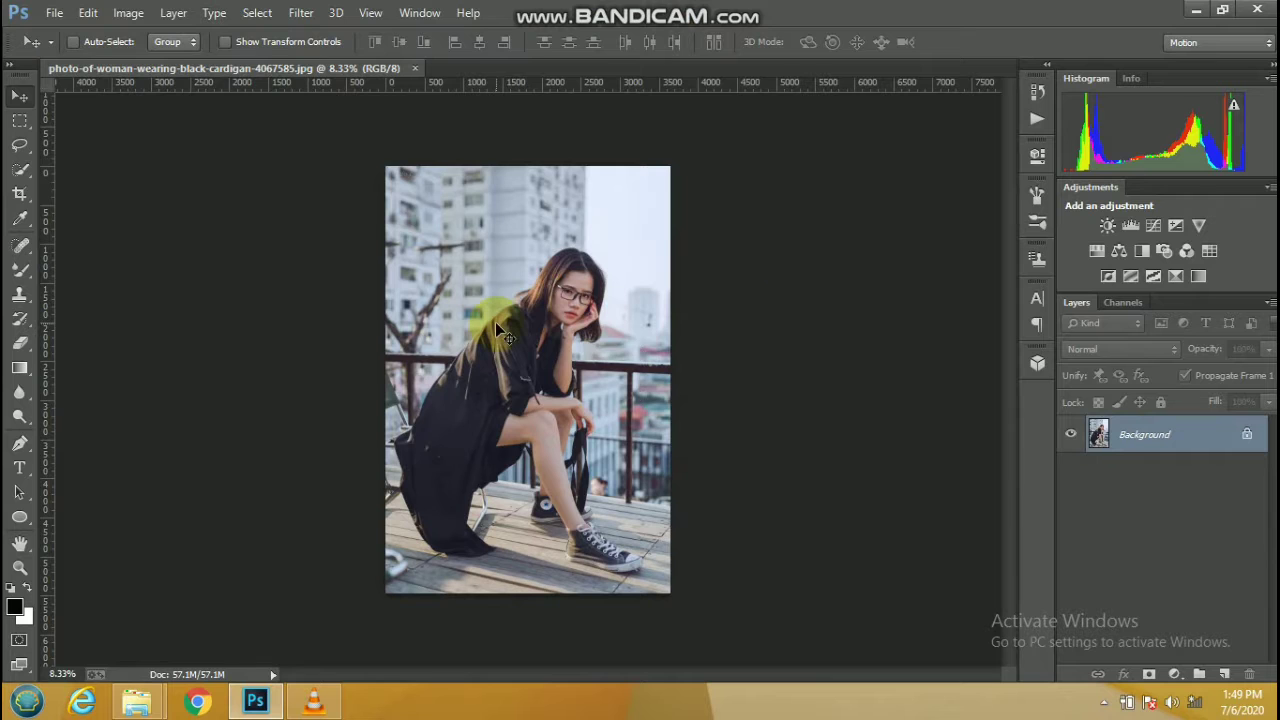
pyautogui.press('z')
pyautogui.click(571, 349)
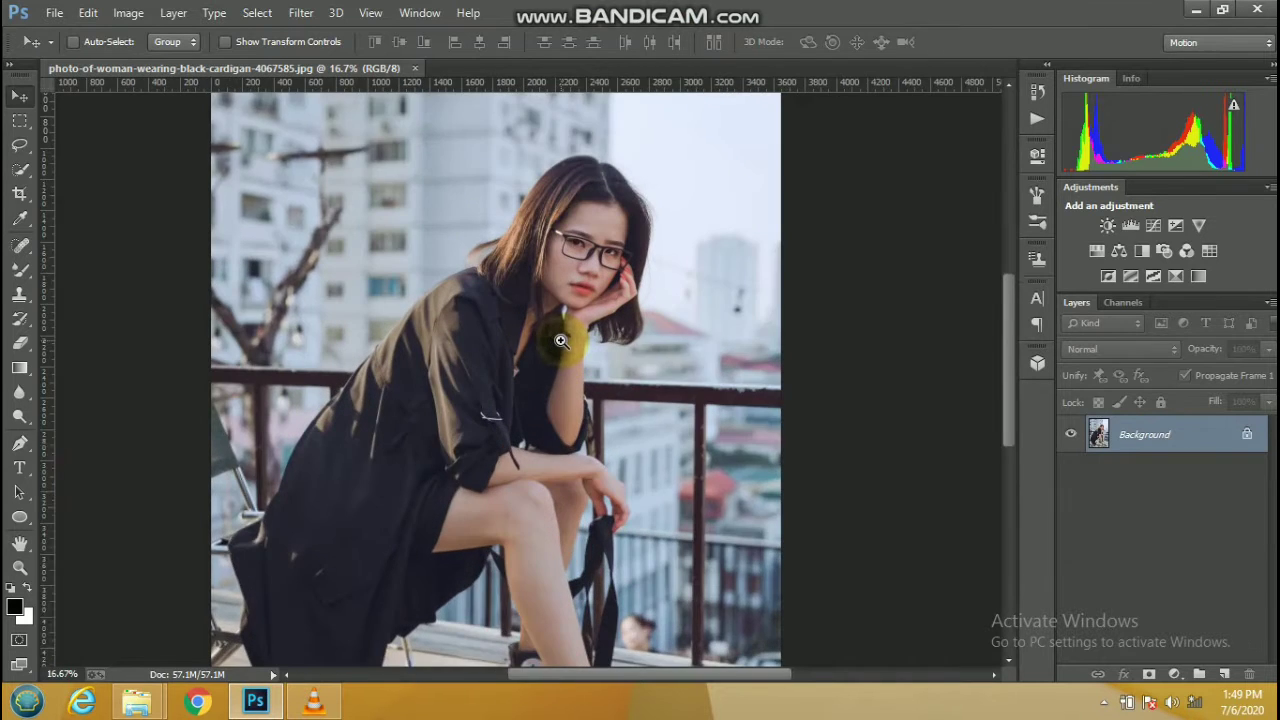
pyautogui.click(560, 341)
pyautogui.keyDown('alt'); pyautogui.click(623, 243); pyautogui.keyUp('alt')
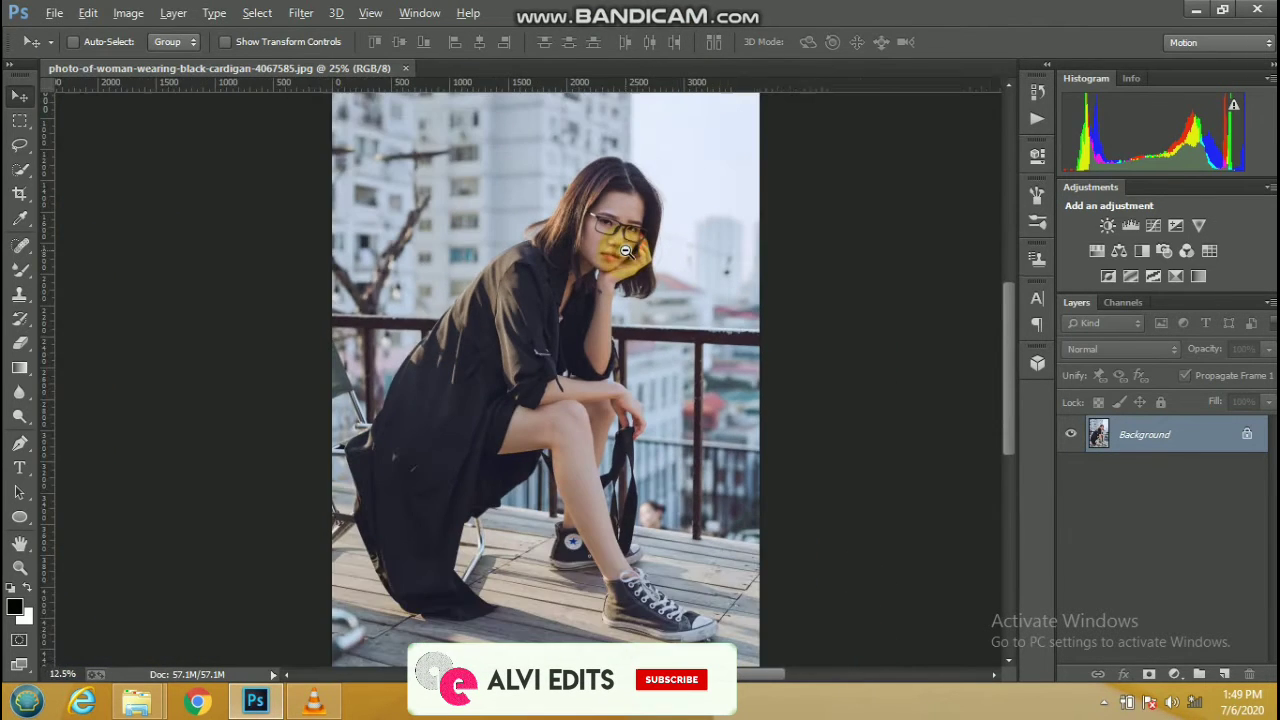
pyautogui.click(625, 250)
pyautogui.keyDown('alt'); pyautogui.click(620, 253); pyautogui.keyUp('alt')
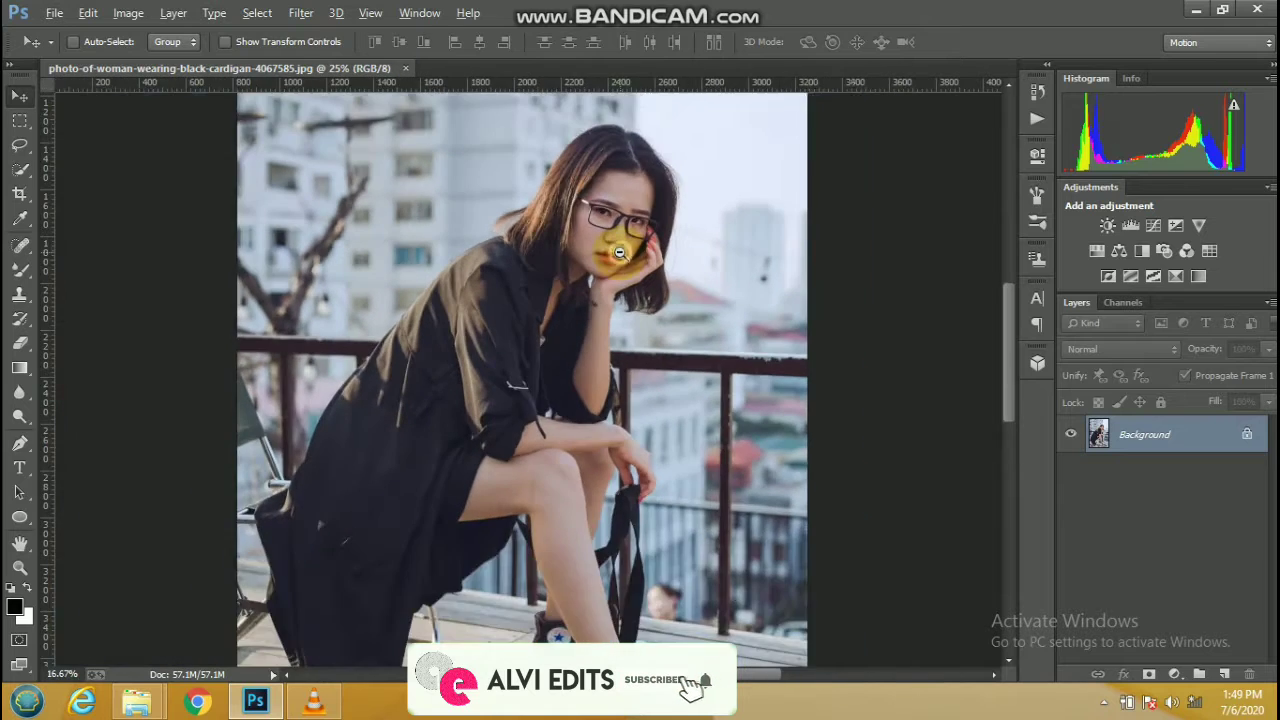
pyautogui.keyDown('alt'); pyautogui.click(634, 266); pyautogui.keyUp('alt')
pyautogui.click(277, 117)
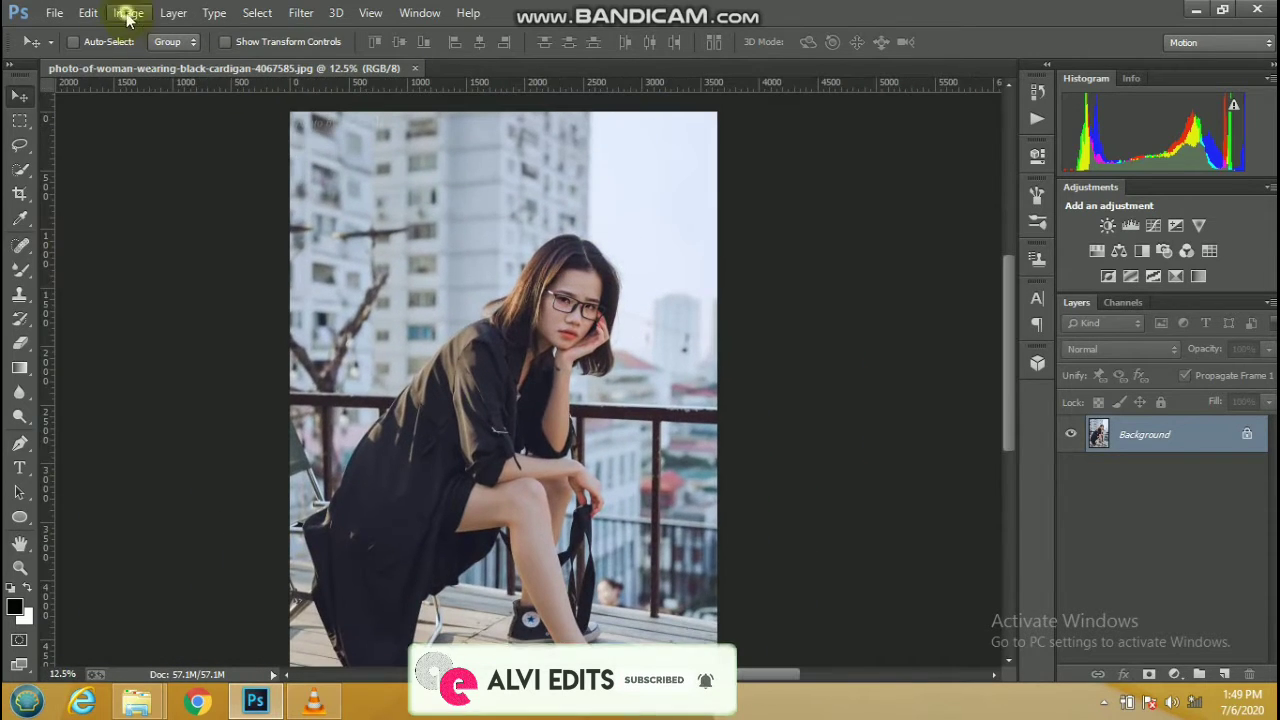
# Apply Levels with input 9, 0.86, 255 and output blacks lifted to 6
pyautogui.click(128, 14)
pyautogui.moveTo(156, 60)
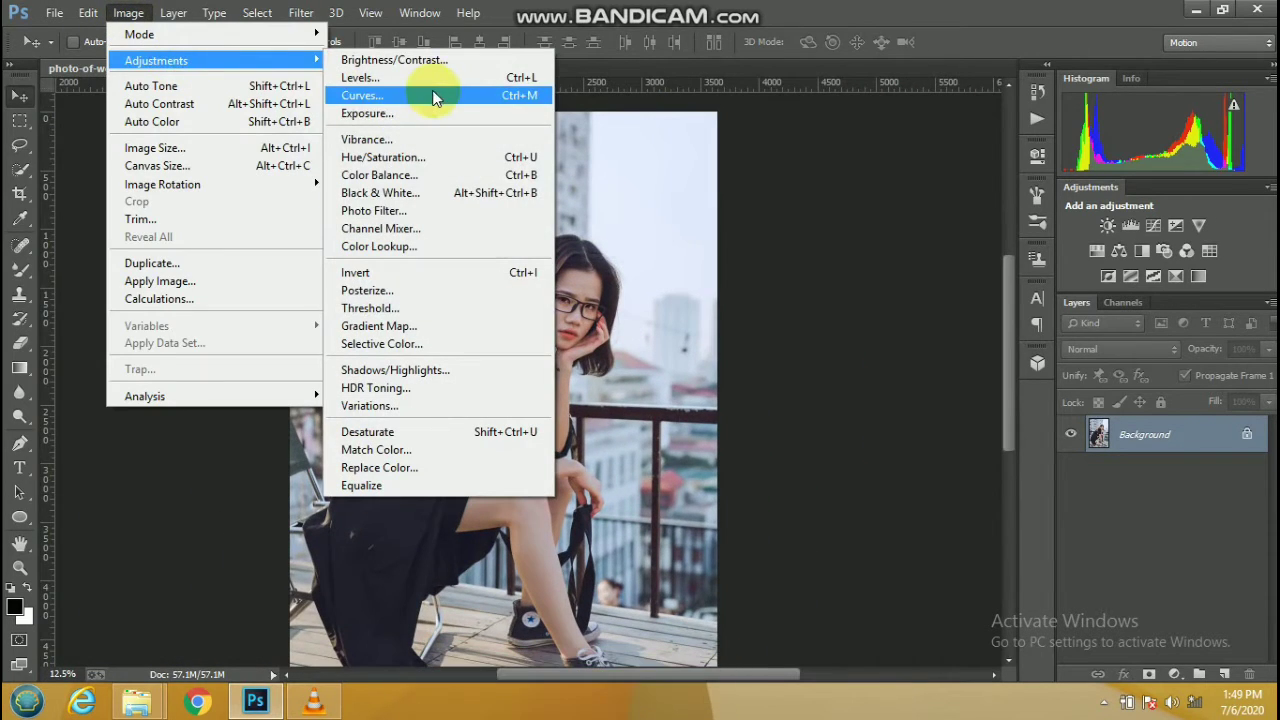
pyautogui.click(434, 78)
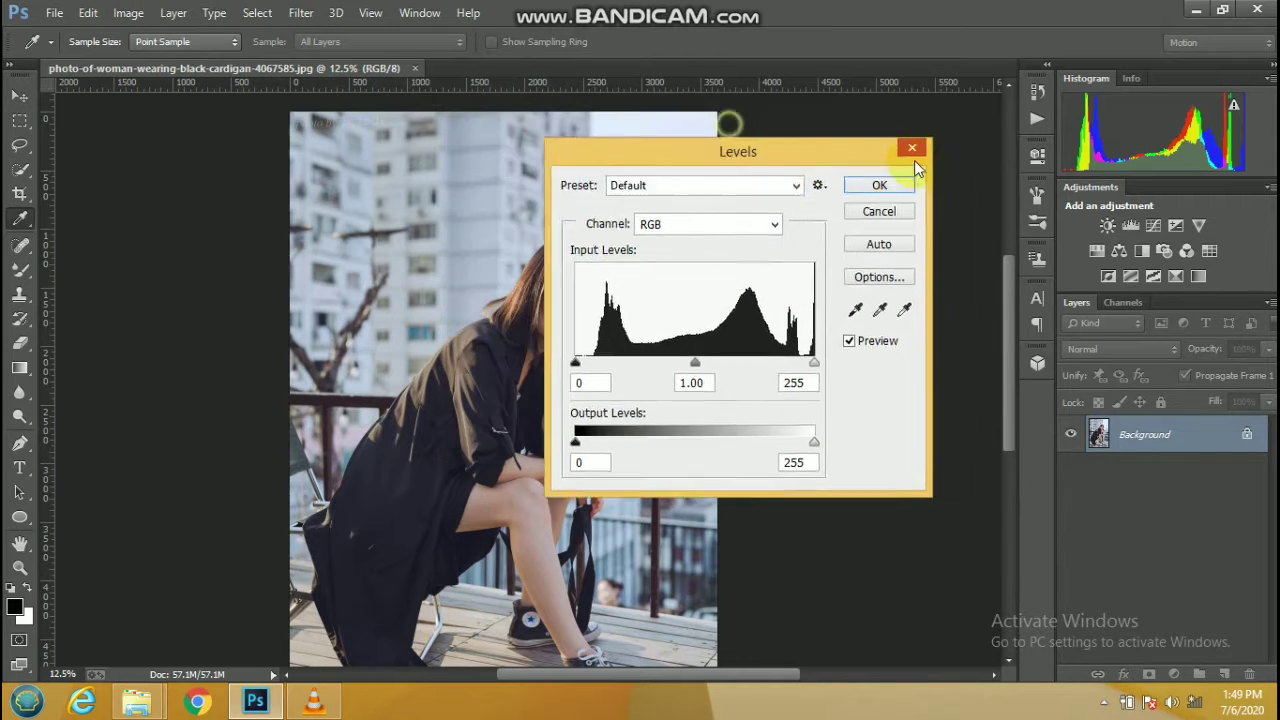
pyautogui.moveTo(914, 160); pyautogui.dragTo(1106, 154)
pyautogui.moveTo(1005, 438)
pyautogui.mouseDown()
pyautogui.moveTo(984, 437)
pyautogui.moveTo(1008, 436)
pyautogui.mouseUp()
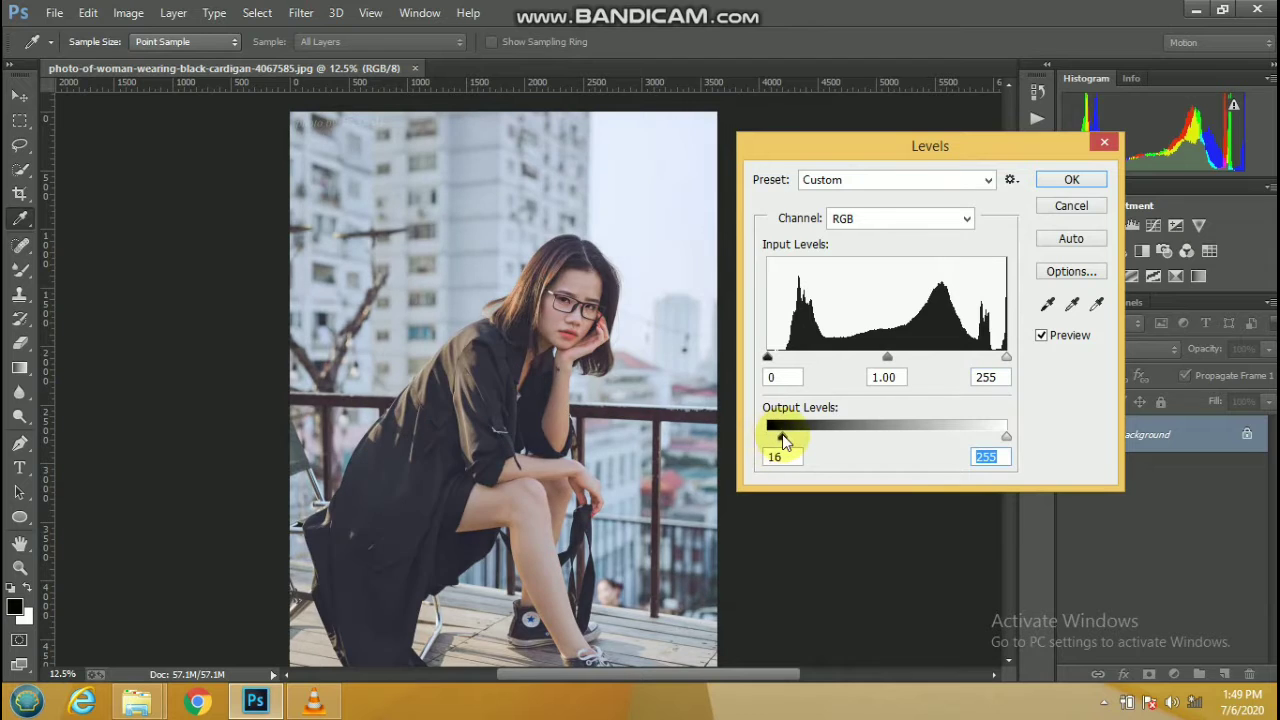
pyautogui.moveTo(769, 438); pyautogui.dragTo(773, 438)
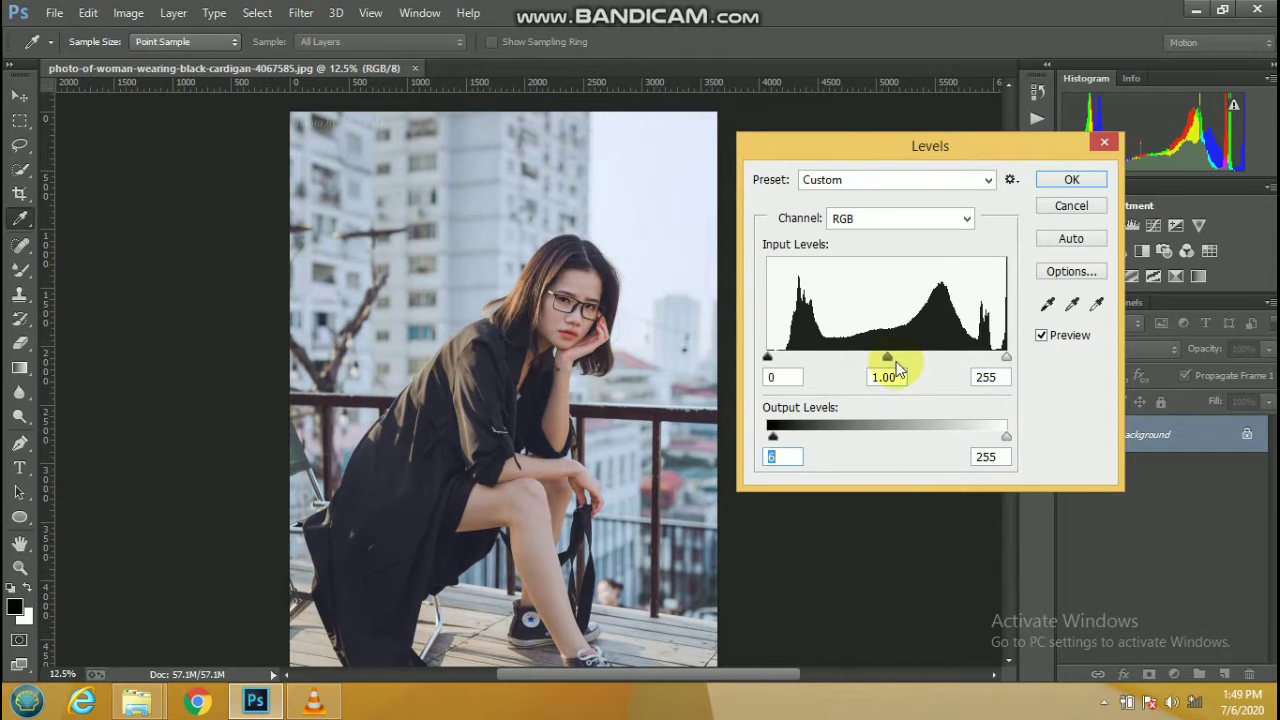
pyautogui.moveTo(887, 358); pyautogui.dragTo(900, 360)
pyautogui.moveTo(1007, 358)
pyautogui.mouseDown()
pyautogui.moveTo(980, 360)
pyautogui.moveTo(1006, 358)
pyautogui.mouseUp()
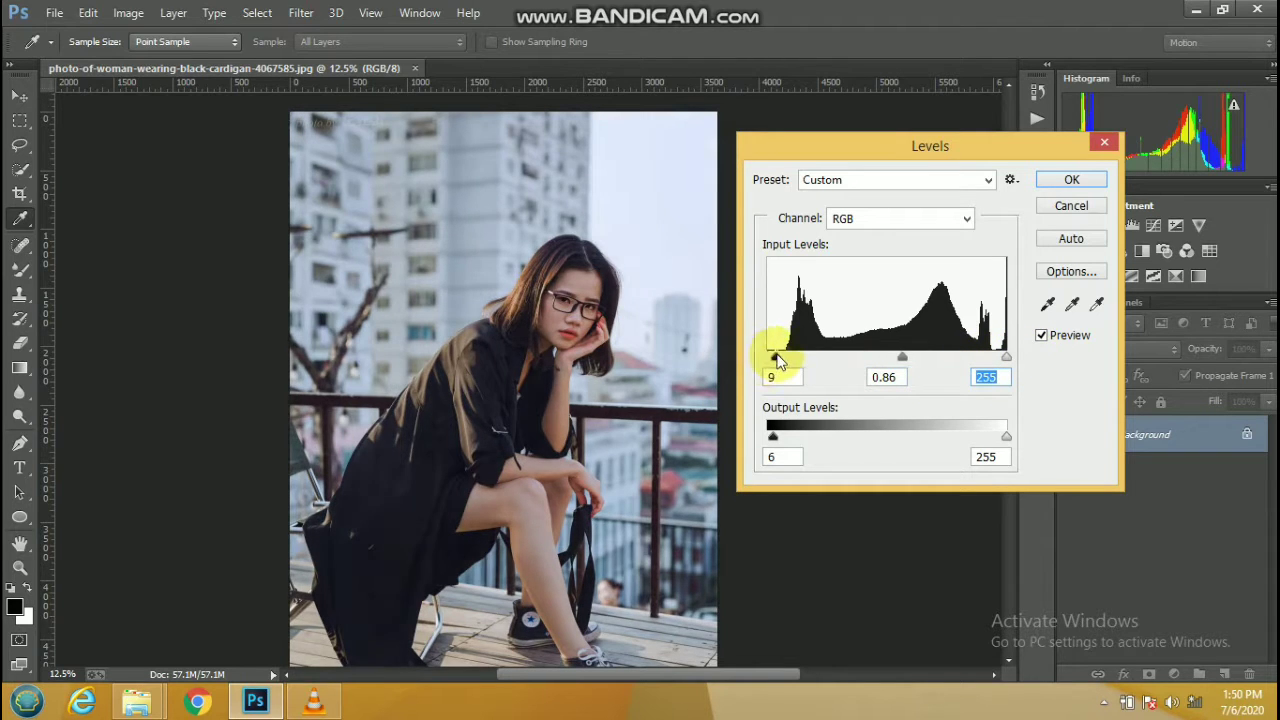
pyautogui.moveTo(779, 362); pyautogui.dragTo(781, 360)
pyautogui.click(1071, 179)
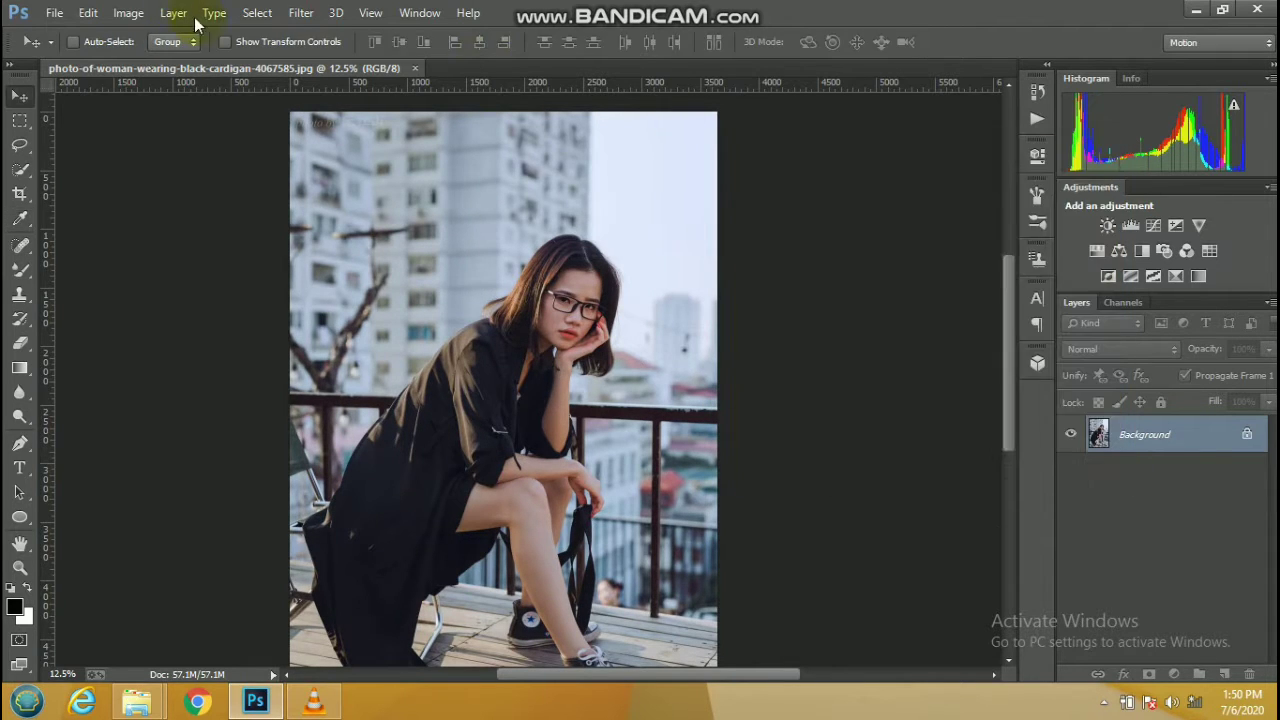
# Apply Exposure -0.05, Offset +0.0041 and Gamma 0.98 to the Background layer
pyautogui.click(129, 13)
pyautogui.moveTo(156, 61)
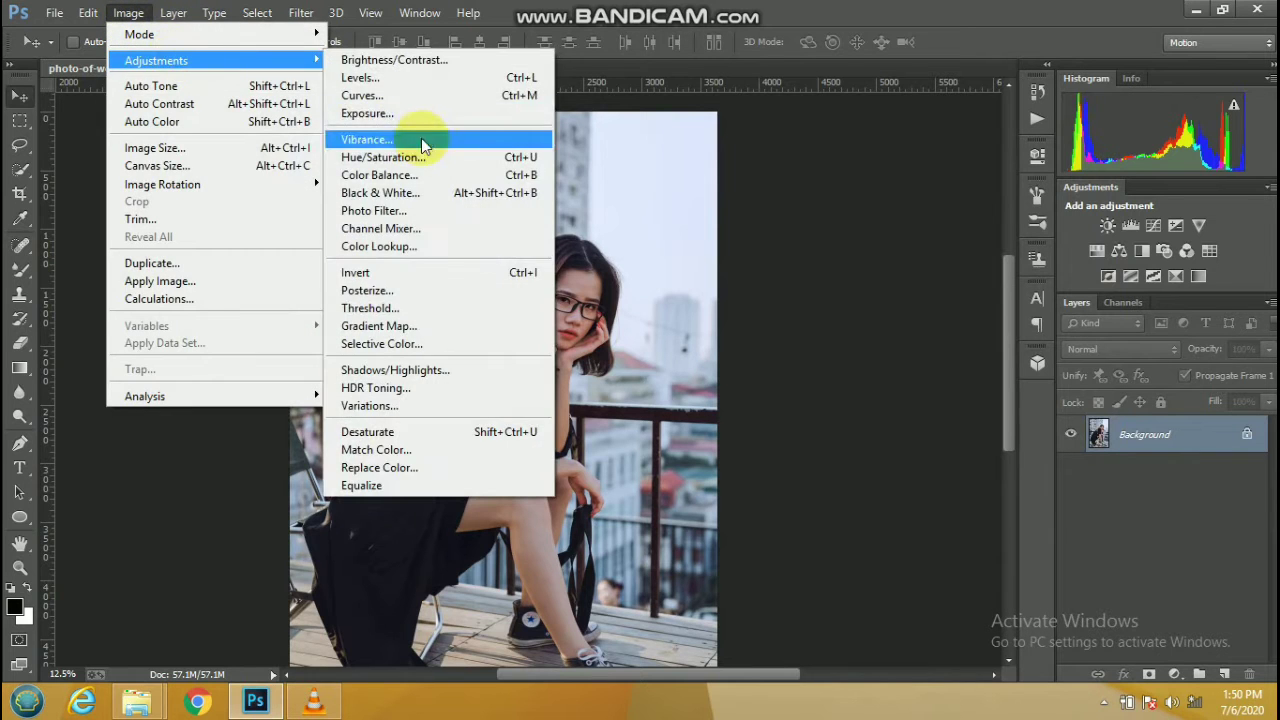
pyautogui.click(440, 113)
pyautogui.moveTo(724, 172); pyautogui.dragTo(969, 175)
pyautogui.moveTo(841, 262)
pyautogui.mouseDown()
pyautogui.moveTo(853, 264)
pyautogui.moveTo(838, 303)
pyautogui.moveTo(849, 297)
pyautogui.moveTo(858, 335)
pyautogui.mouseUp()
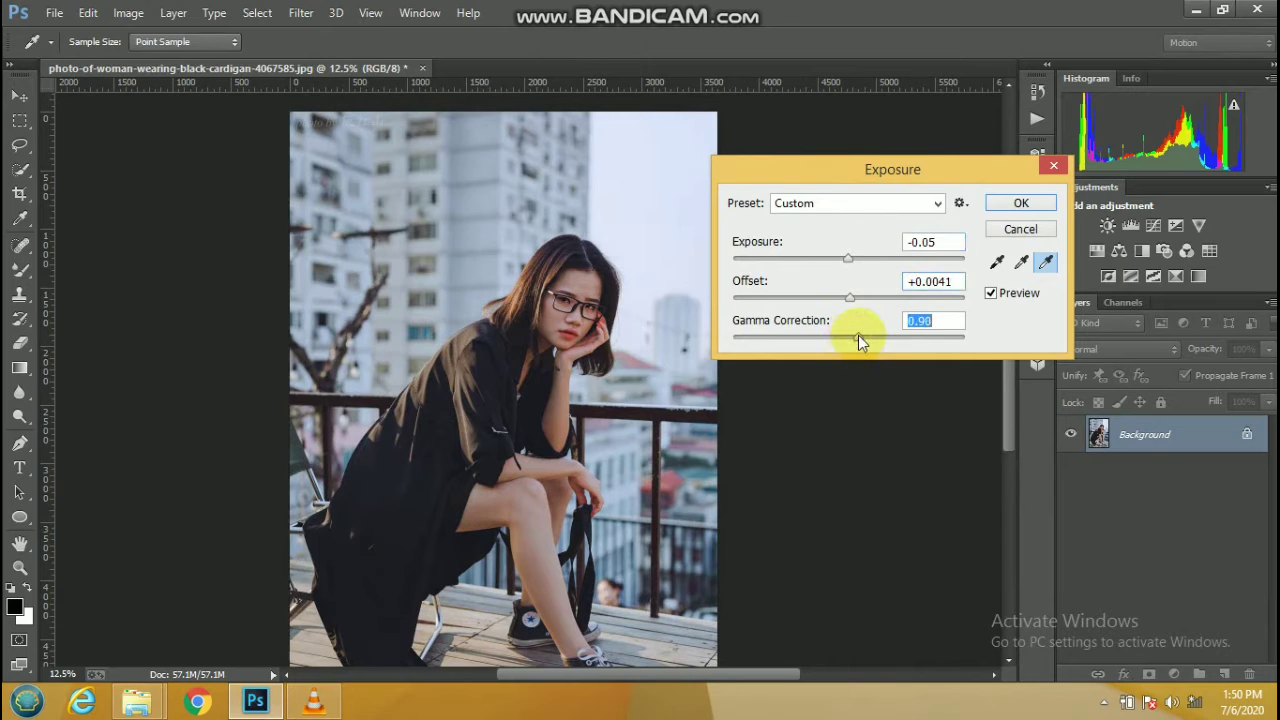
pyautogui.click(1017, 204)
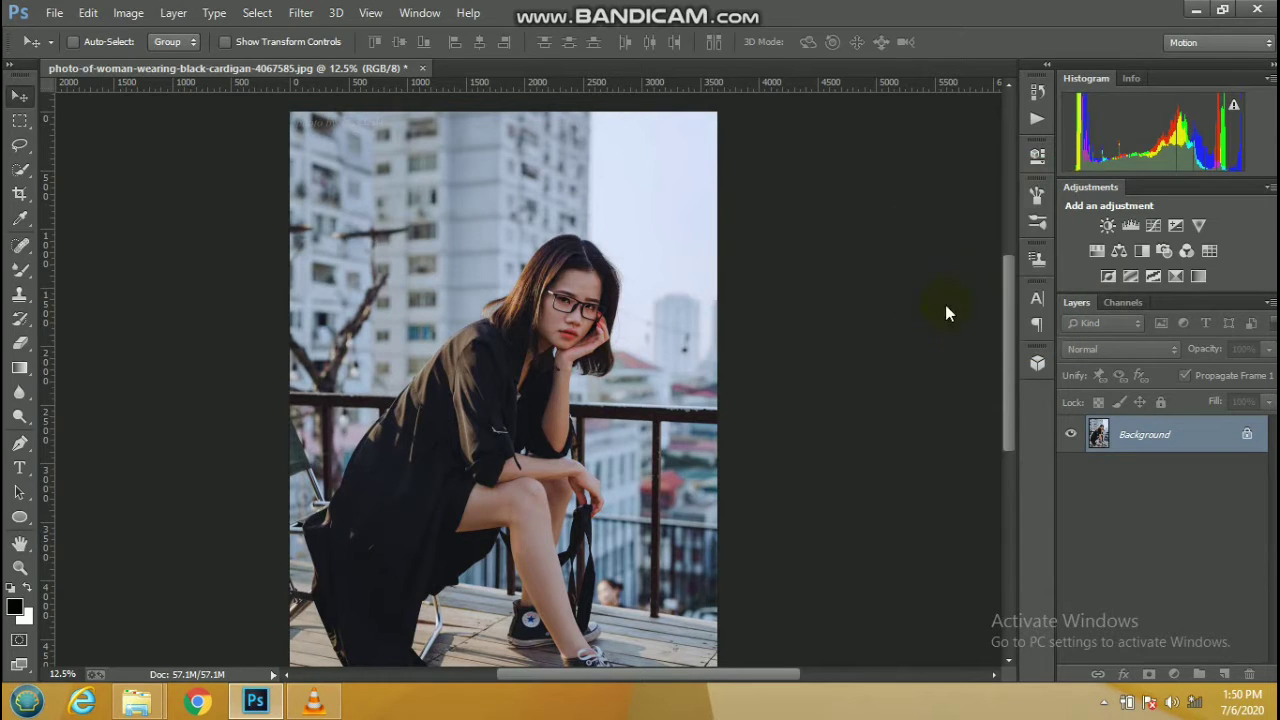
pyautogui.click(623, 343)
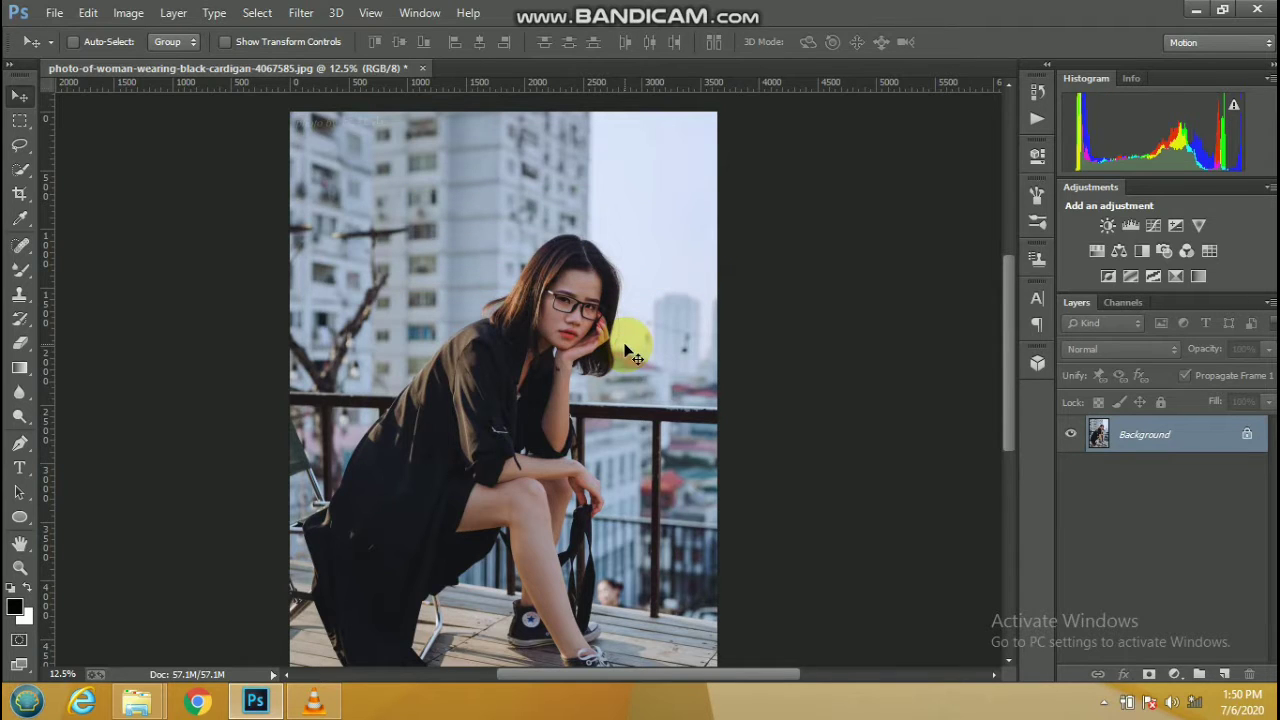
# Open Camera Raw and set Temperature +18, Tint +19, Exposure -0.05, Highlights -23
pyautogui.hotkey('ctrl', 'f')
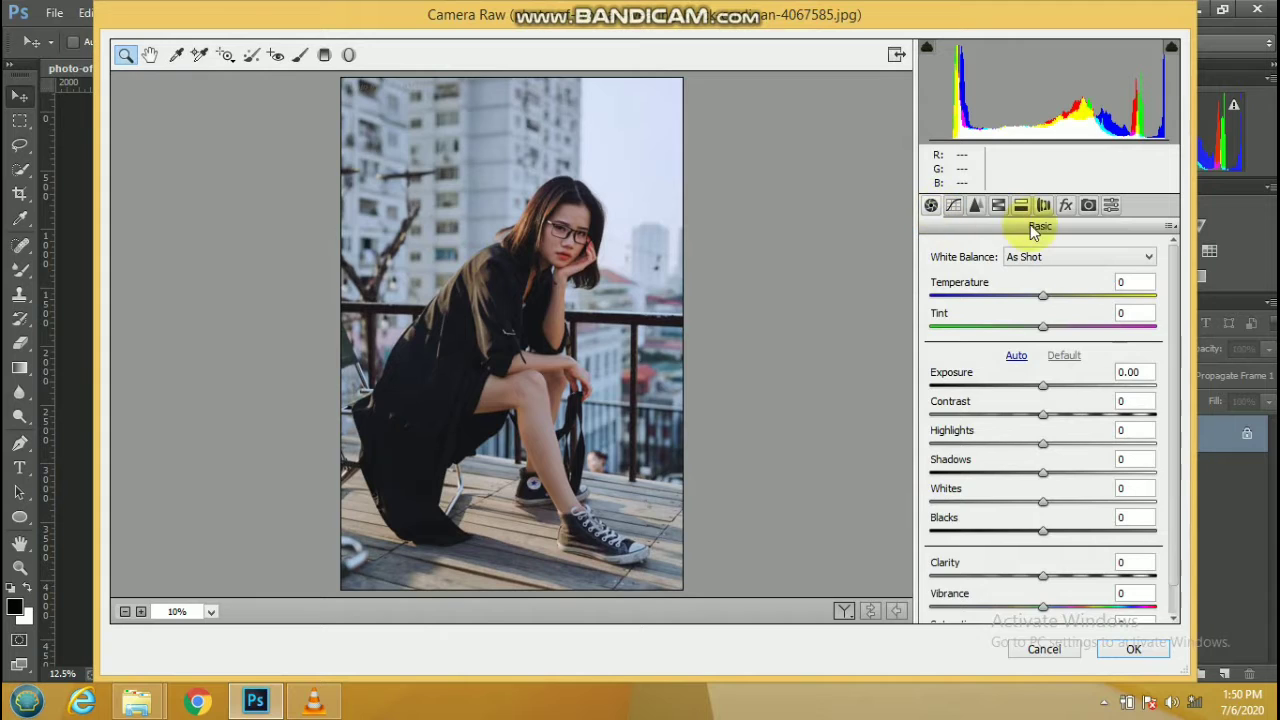
pyautogui.click(998, 205)
pyautogui.click(930, 205)
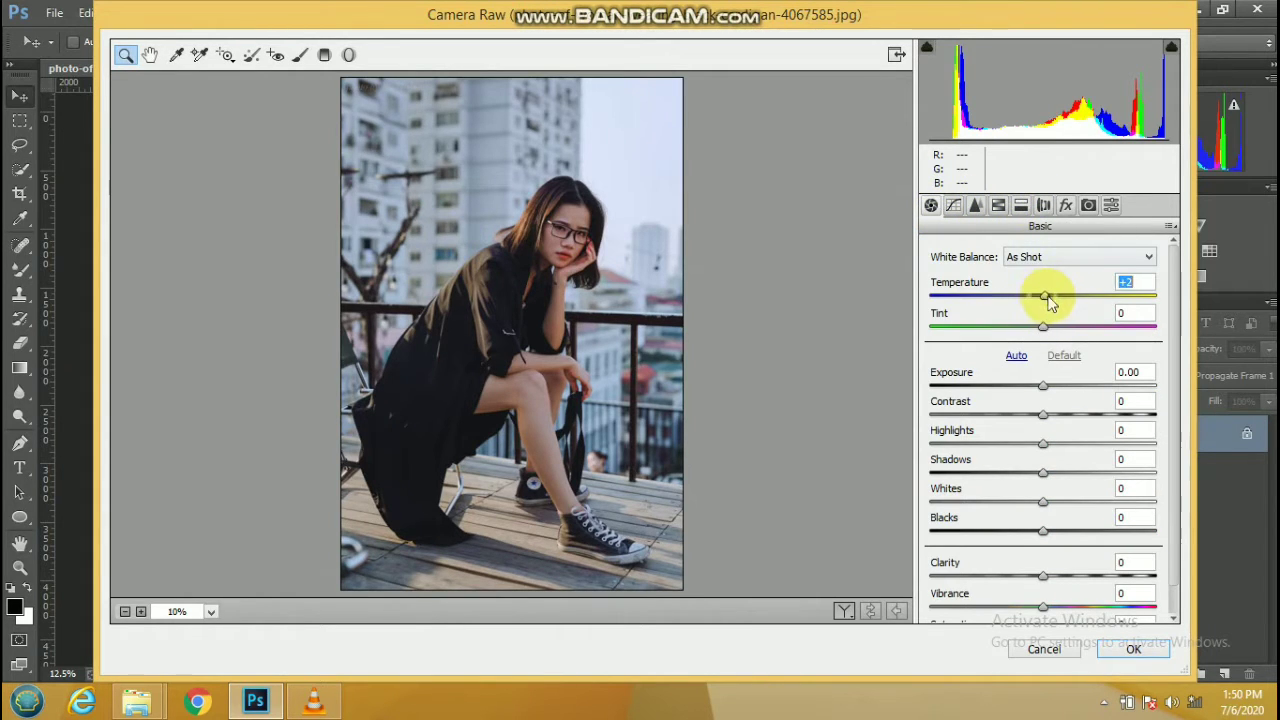
pyautogui.moveTo(1042, 296)
pyautogui.mouseDown()
pyautogui.moveTo(1063, 295)
pyautogui.moveTo(1062, 331)
pyautogui.moveTo(1032, 337)
pyautogui.moveTo(1067, 333)
pyautogui.mouseUp()
pyautogui.moveTo(1043, 386)
pyautogui.mouseDown()
pyautogui.moveTo(1059, 383)
pyautogui.moveTo(1035, 383)
pyautogui.moveTo(1057, 414)
pyautogui.mouseUp()
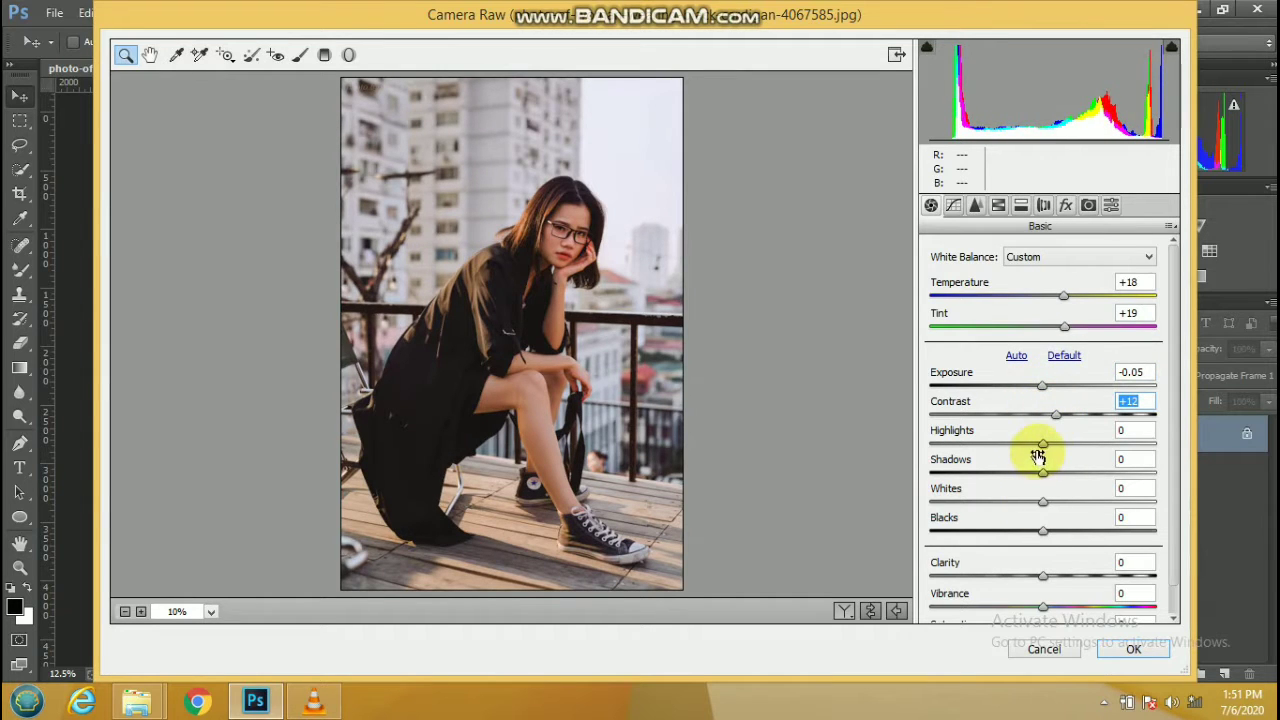
pyautogui.moveTo(1057, 443)
pyautogui.mouseDown()
pyautogui.moveTo(1018, 443)
pyautogui.moveTo(1034, 474)
pyautogui.moveTo(1023, 474)
pyautogui.moveTo(1047, 479)
pyautogui.moveTo(1039, 472)
pyautogui.mouseUp()
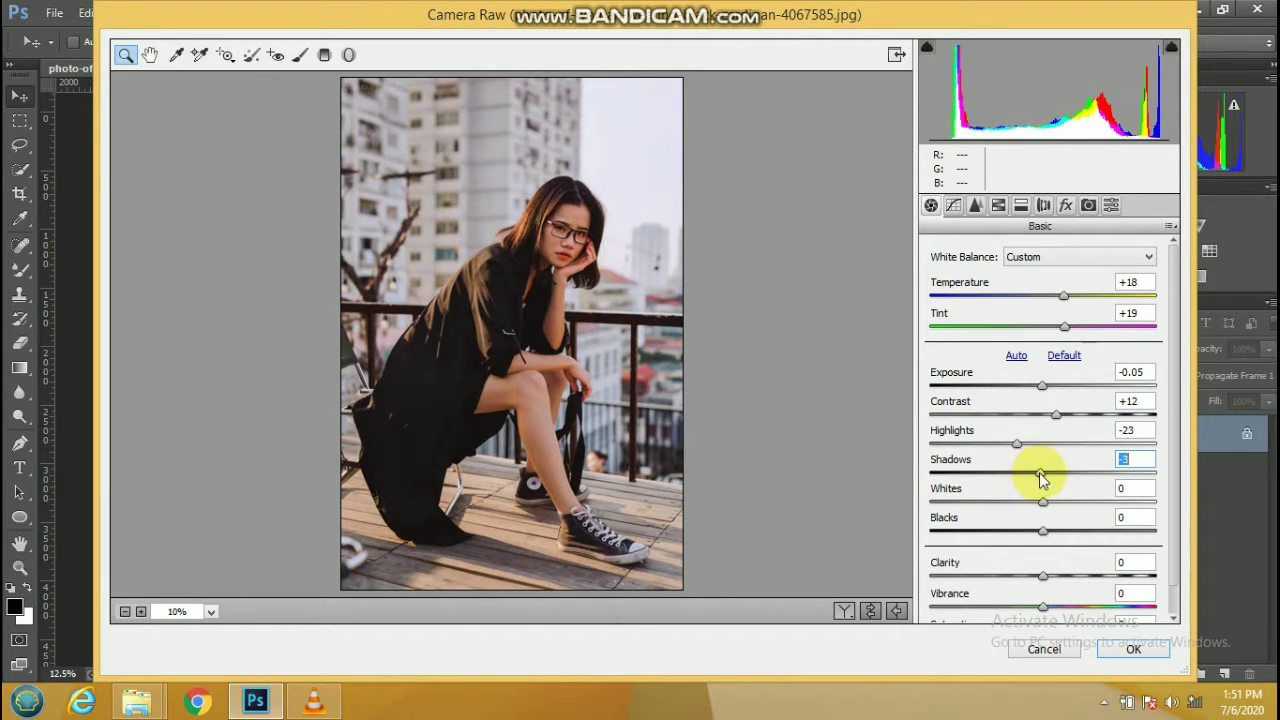
# Set Shadows -3, Blacks -12, Clarity +14 and Vibrance +13
pyautogui.click(620, 386)
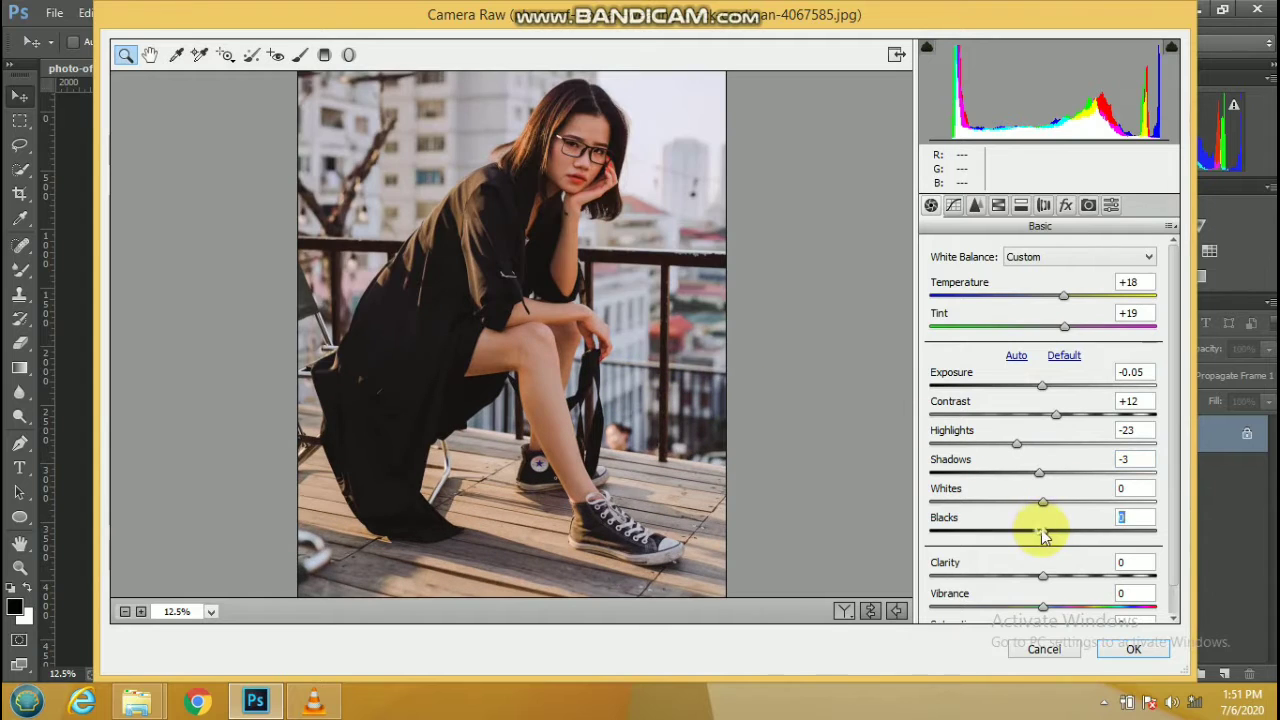
pyautogui.moveTo(1043, 530)
pyautogui.mouseDown()
pyautogui.moveTo(1057, 530)
pyautogui.moveTo(1030, 530)
pyautogui.mouseUp()
pyautogui.keyDown('alt'); pyautogui.click(838, 426); pyautogui.keyUp('alt')
pyautogui.click(646, 374)
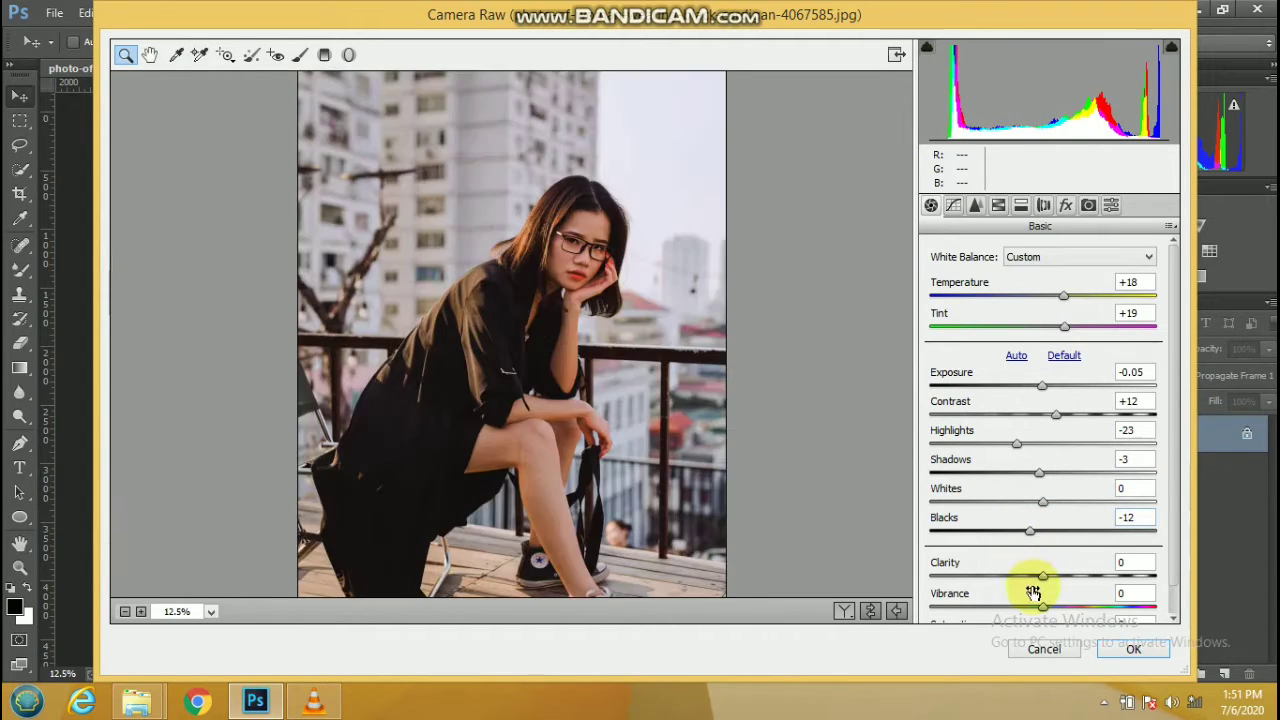
pyautogui.moveTo(1043, 576)
pyautogui.mouseDown()
pyautogui.moveTo(1078, 577)
pyautogui.moveTo(1066, 592)
pyautogui.mouseUp()
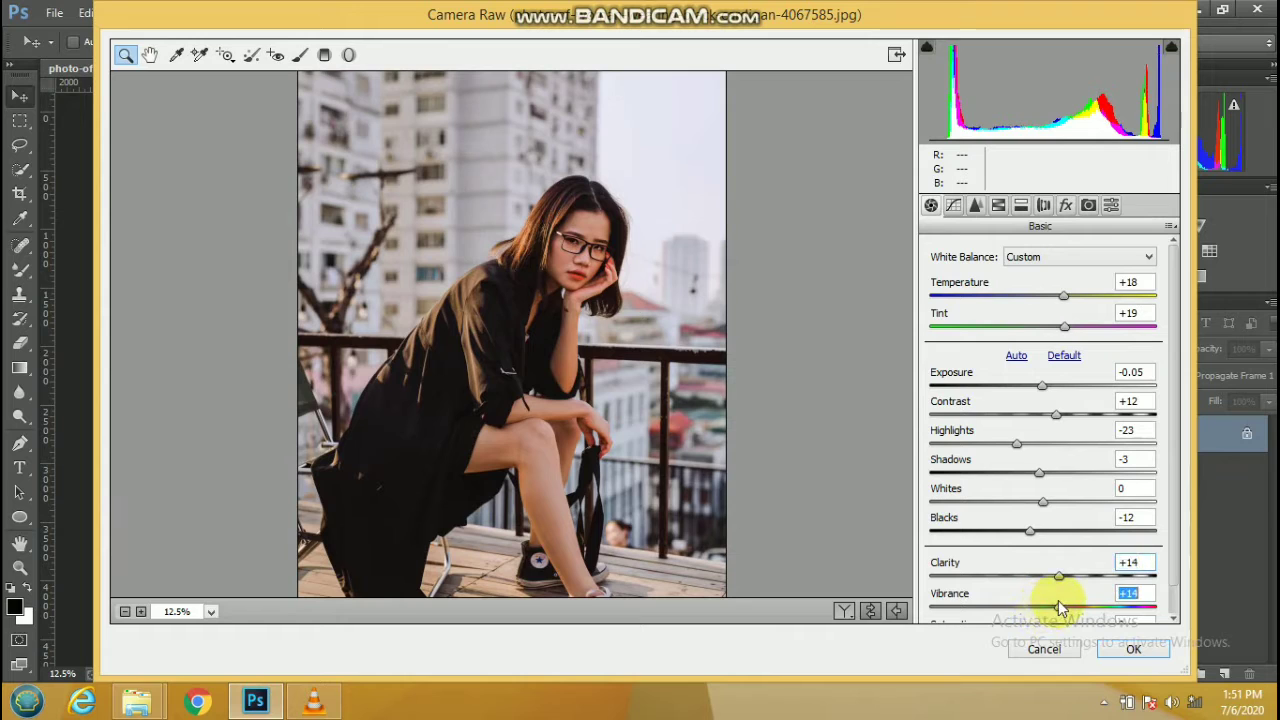
pyautogui.keyDown('alt'); pyautogui.click(711, 429); pyautogui.keyUp('alt')
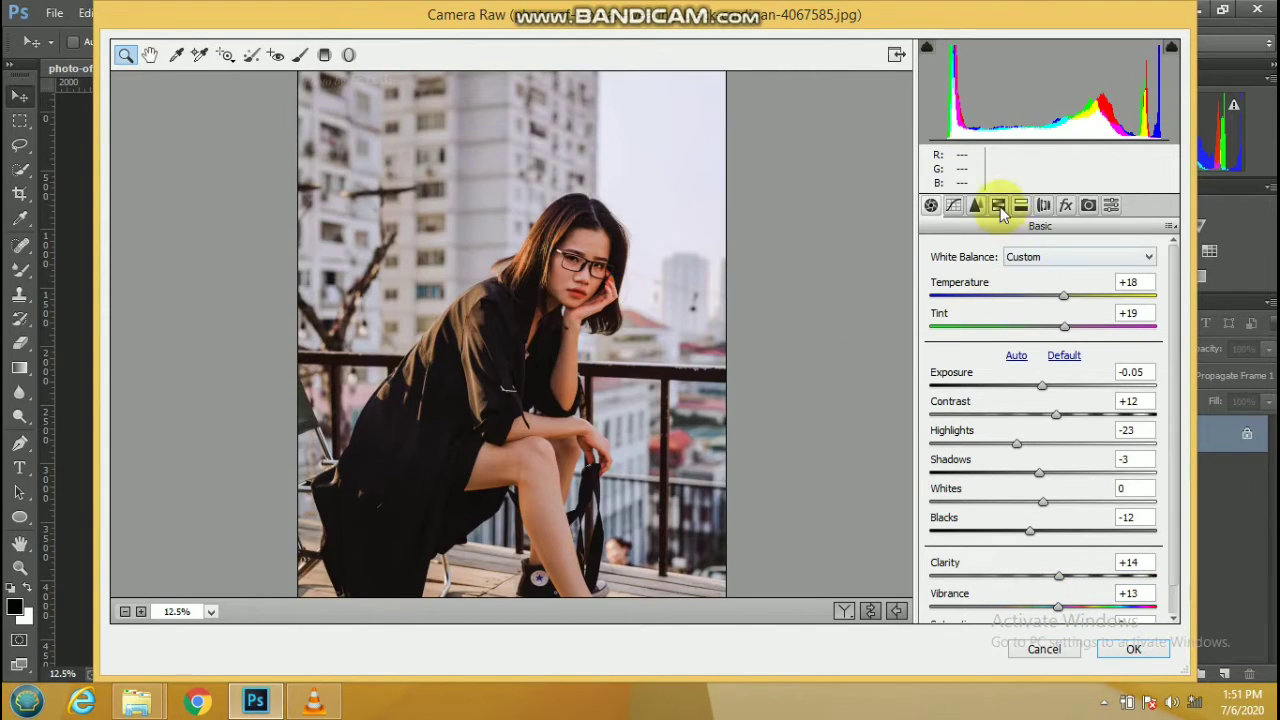
# Raise HSL luminance of Reds to +22, Oranges to +12 and Yellows to +19
pyautogui.click(998, 205)
pyautogui.moveTo(1048, 369)
pyautogui.mouseDown()
pyautogui.moveTo(1066, 371)
pyautogui.moveTo(1036, 390)
pyautogui.mouseUp()
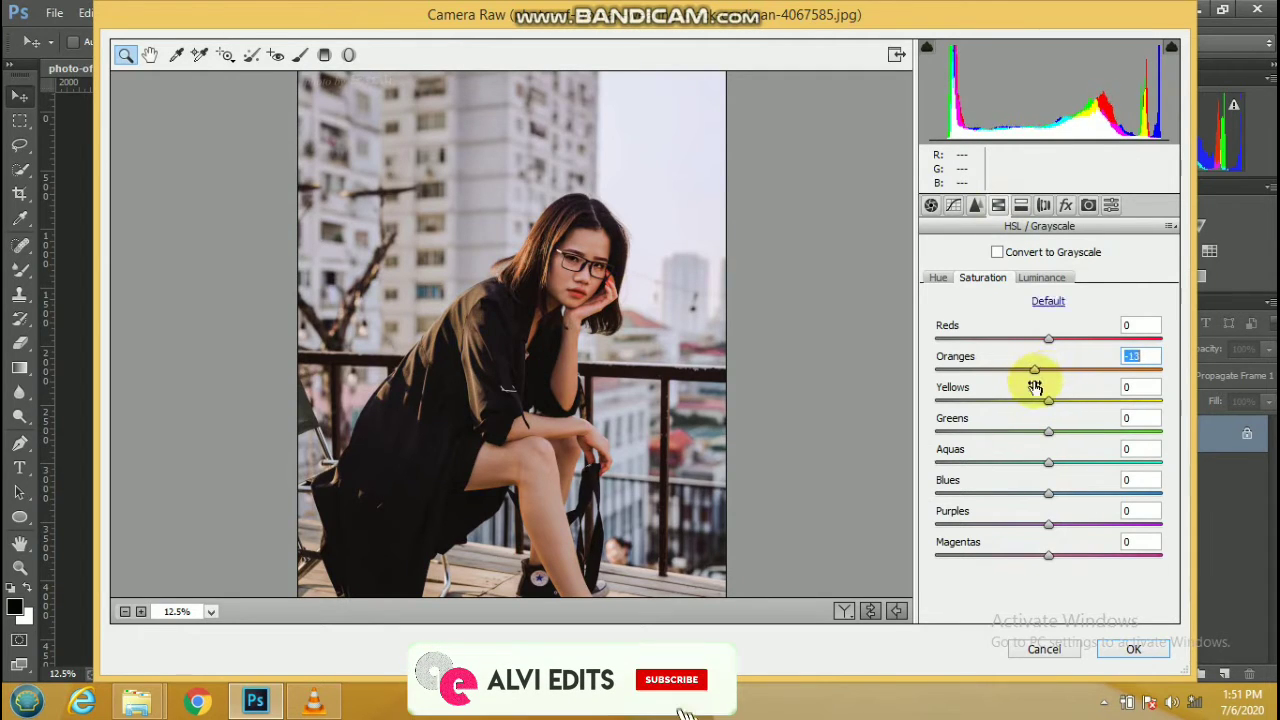
pyautogui.click(1050, 277)
pyautogui.click(1048, 339)
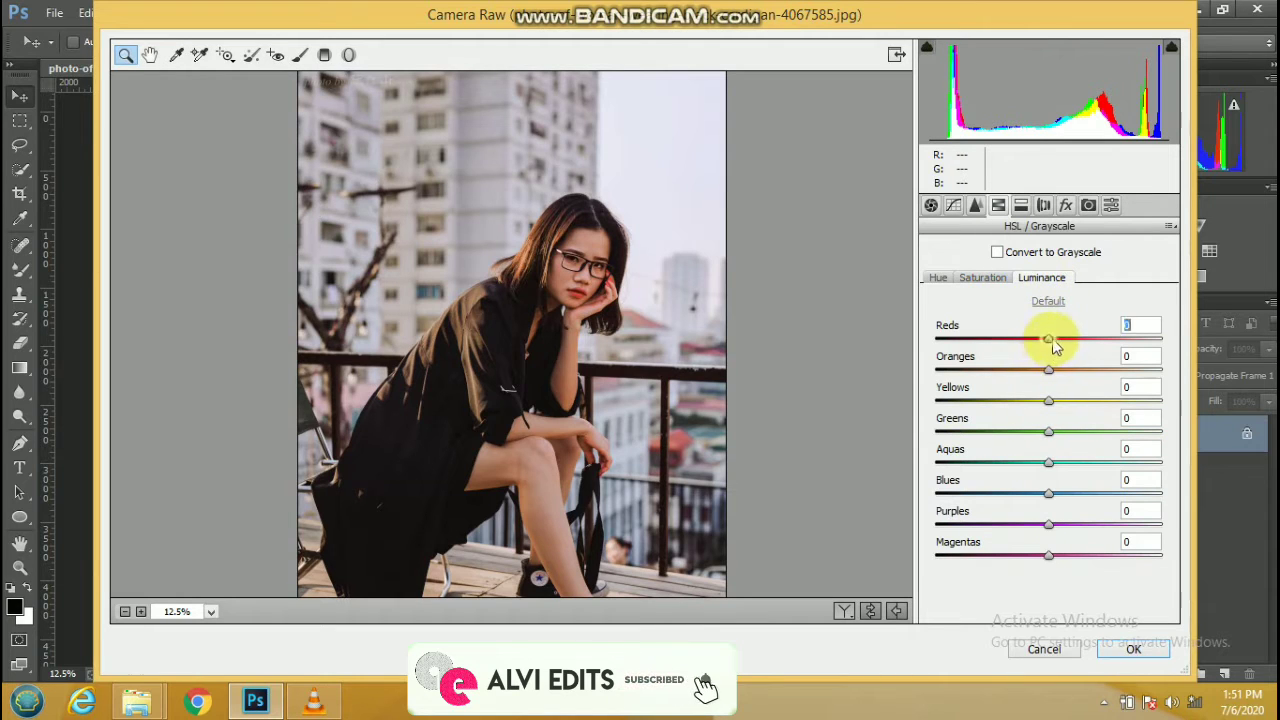
pyautogui.moveTo(1072, 337)
pyautogui.mouseDown()
pyautogui.moveTo(1014, 338)
pyautogui.moveTo(1083, 336)
pyautogui.moveTo(1072, 338)
pyautogui.mouseUp()
pyautogui.click(1050, 372)
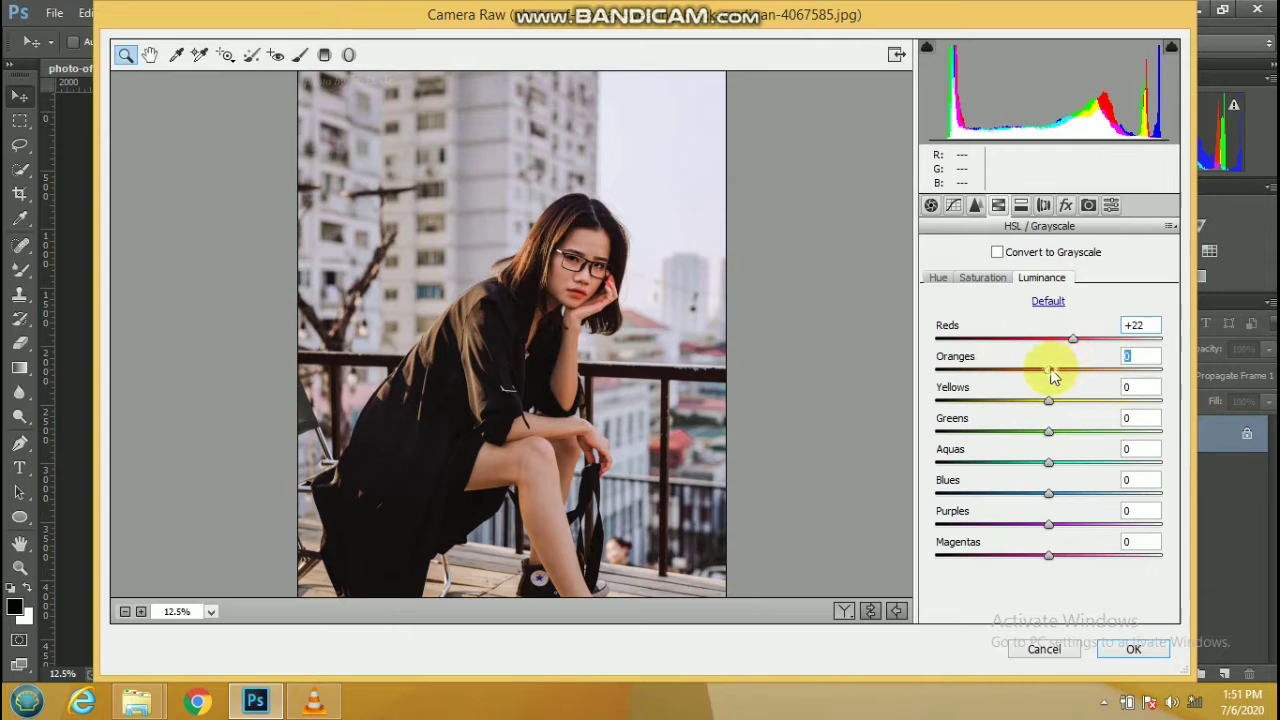
pyautogui.write('+12')
pyautogui.keyDown('alt'); pyautogui.click(723, 343); pyautogui.keyUp('alt')
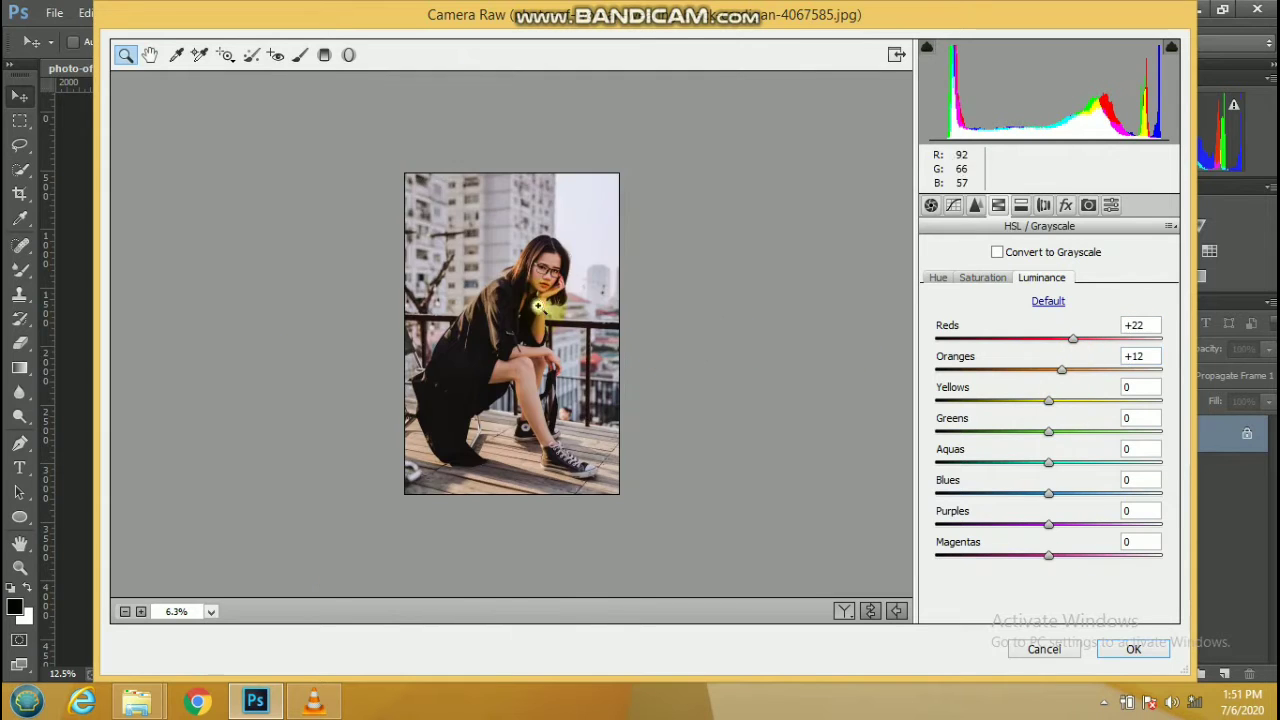
pyautogui.click(547, 306)
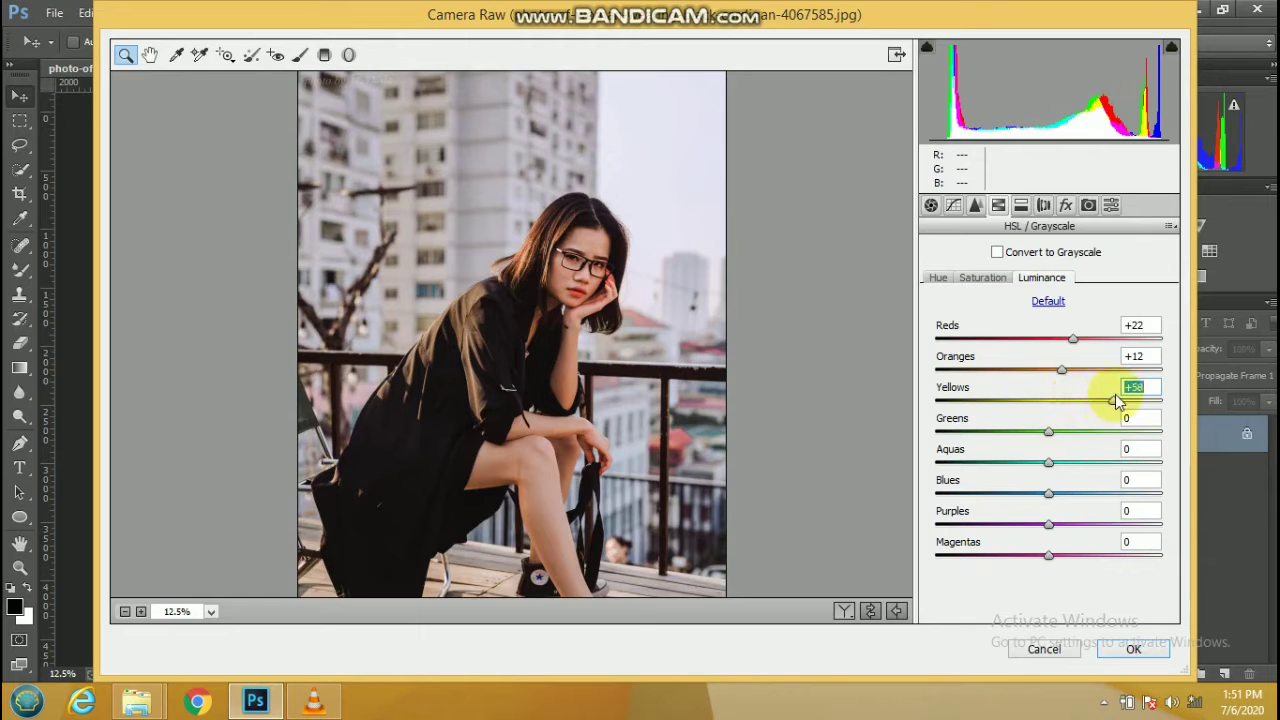
pyautogui.moveTo(1068, 399)
pyautogui.mouseDown()
pyautogui.moveTo(994, 407)
pyautogui.moveTo(1073, 420)
pyautogui.mouseUp()
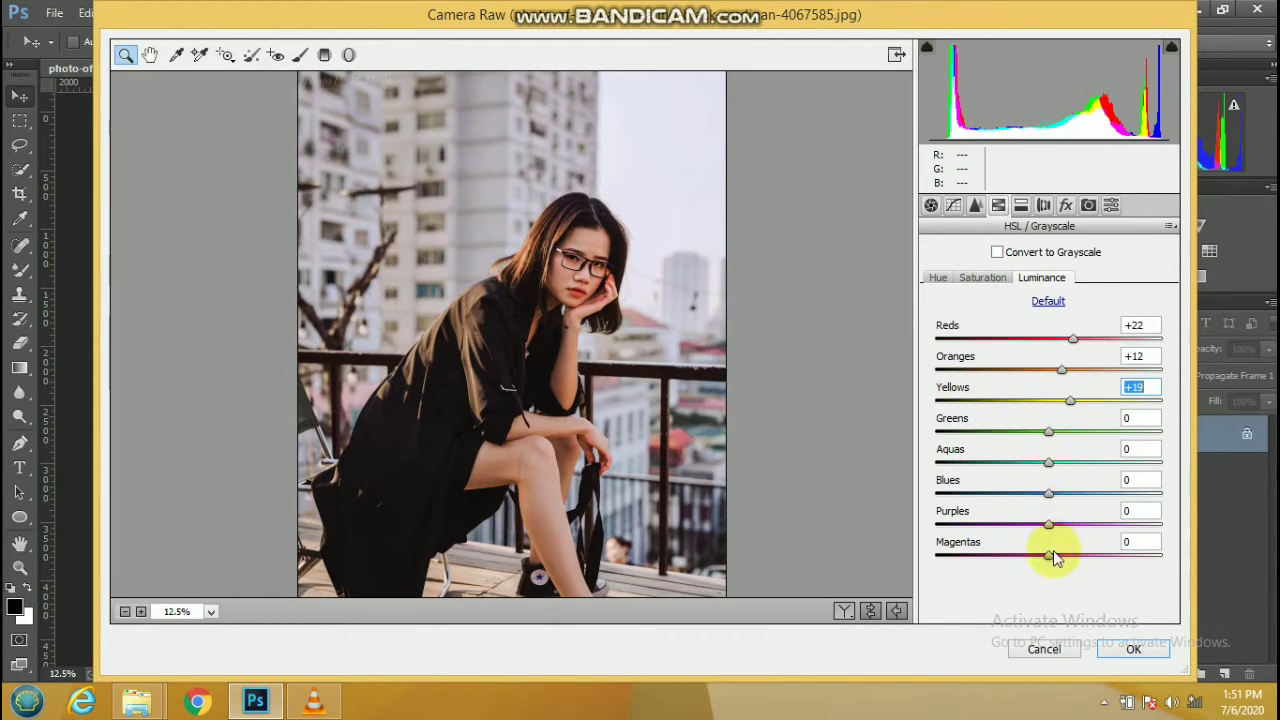
pyautogui.click(931, 205)
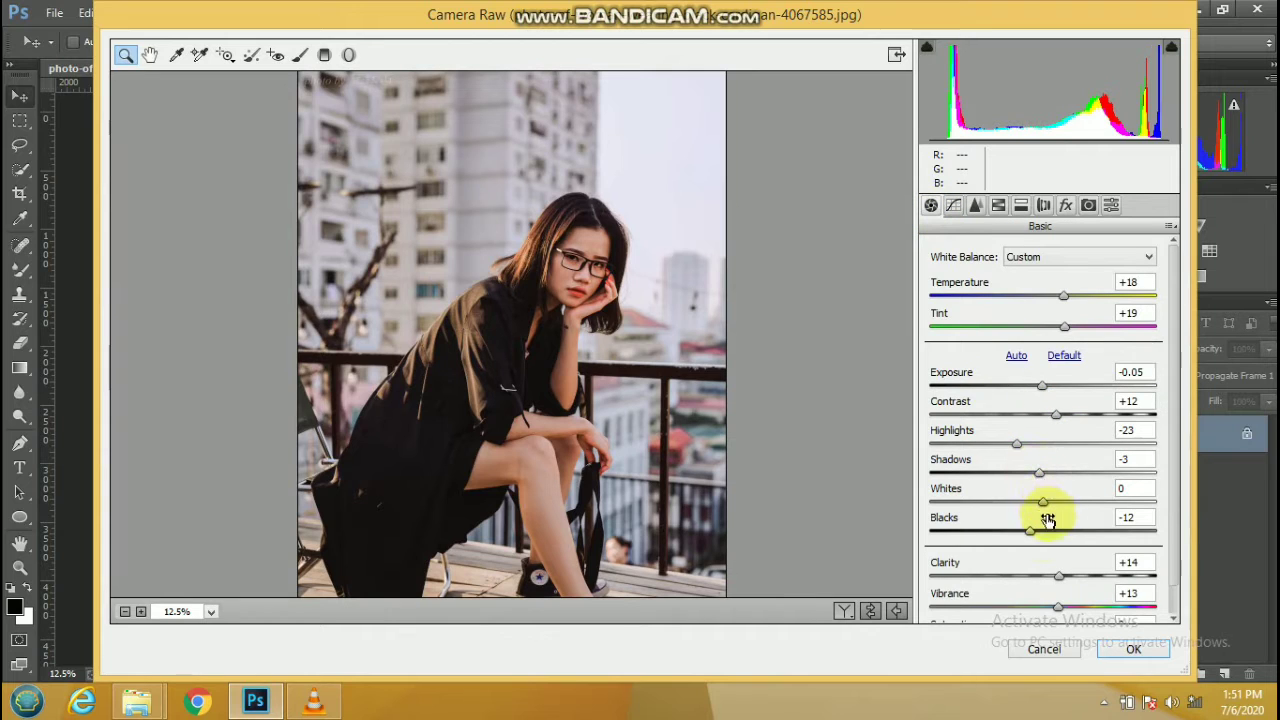
# Raise Vibrance to +21 and lower Oranges saturation to -13
pyautogui.moveTo(1040, 610)
pyautogui.mouseDown()
pyautogui.moveTo(1014, 604)
pyautogui.moveTo(1068, 610)
pyautogui.mouseUp()
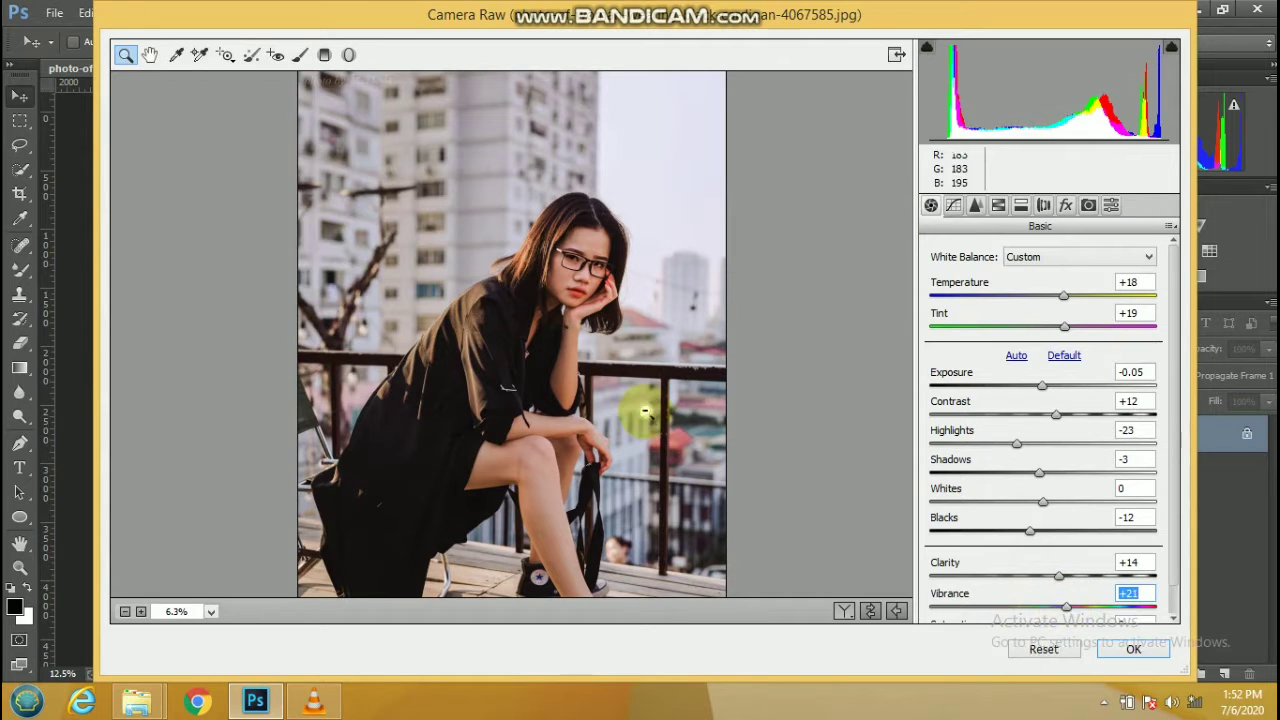
pyautogui.click(1020, 208)
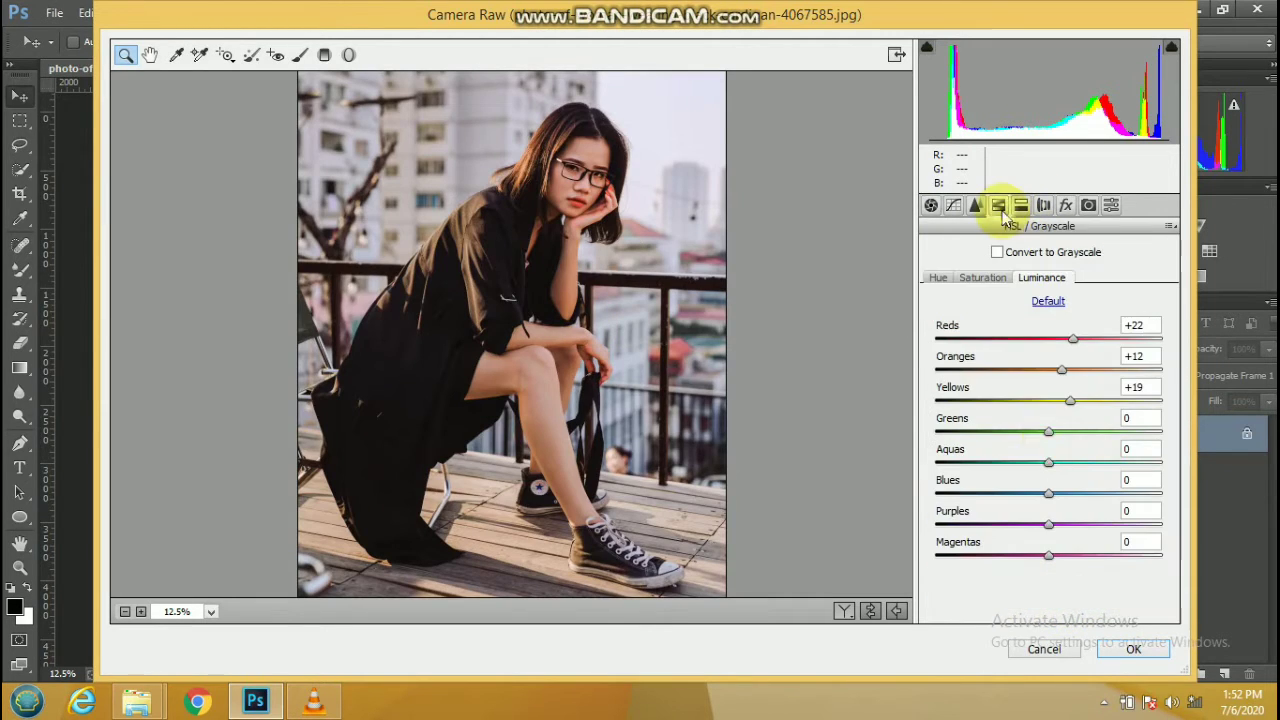
pyautogui.click(990, 279)
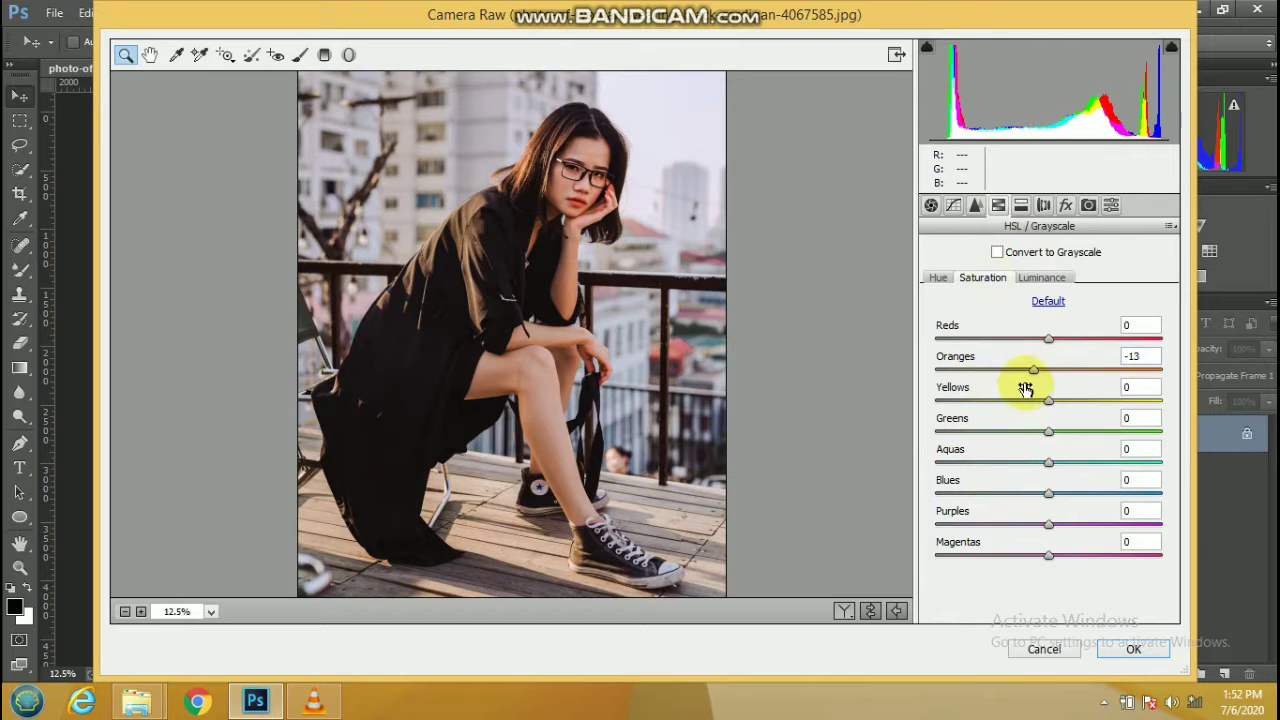
# Add a post-crop vignette with Amount -16, Midpoint 19, Feather 91
pyautogui.click(1066, 205)
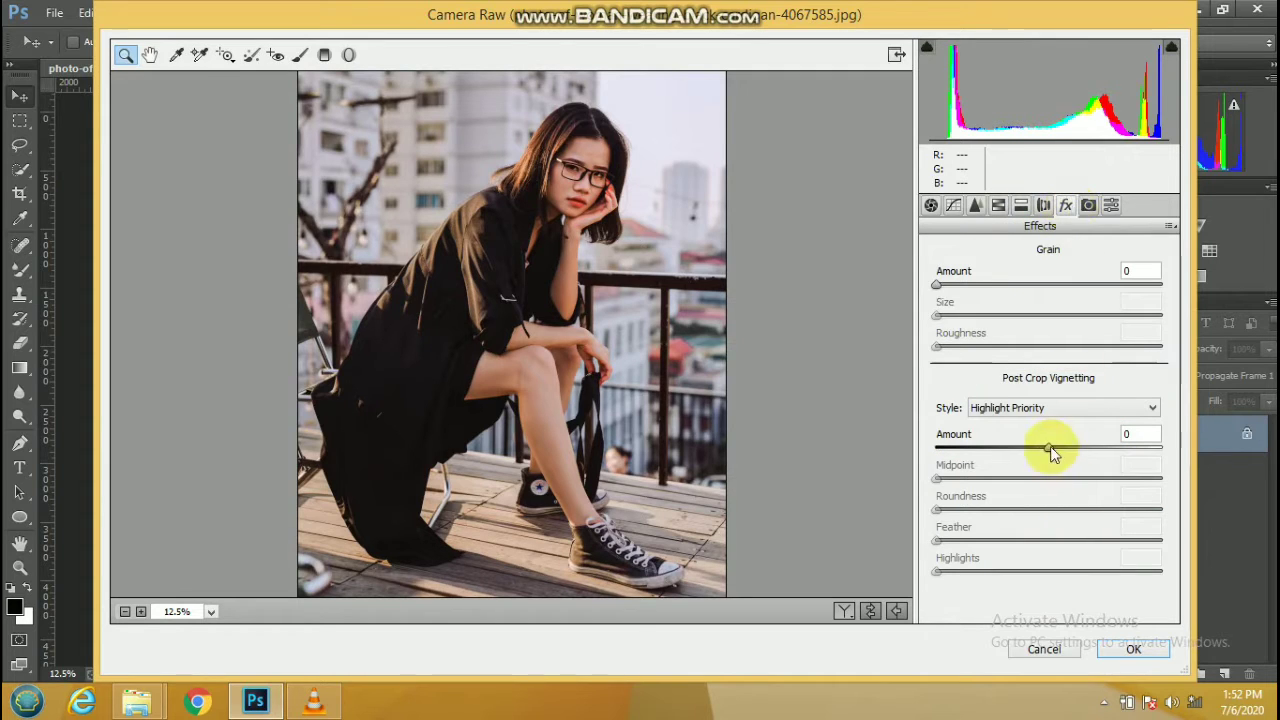
pyautogui.moveTo(1052, 451); pyautogui.dragTo(979, 479)
pyautogui.moveTo(1048, 540); pyautogui.dragTo(1141, 541)
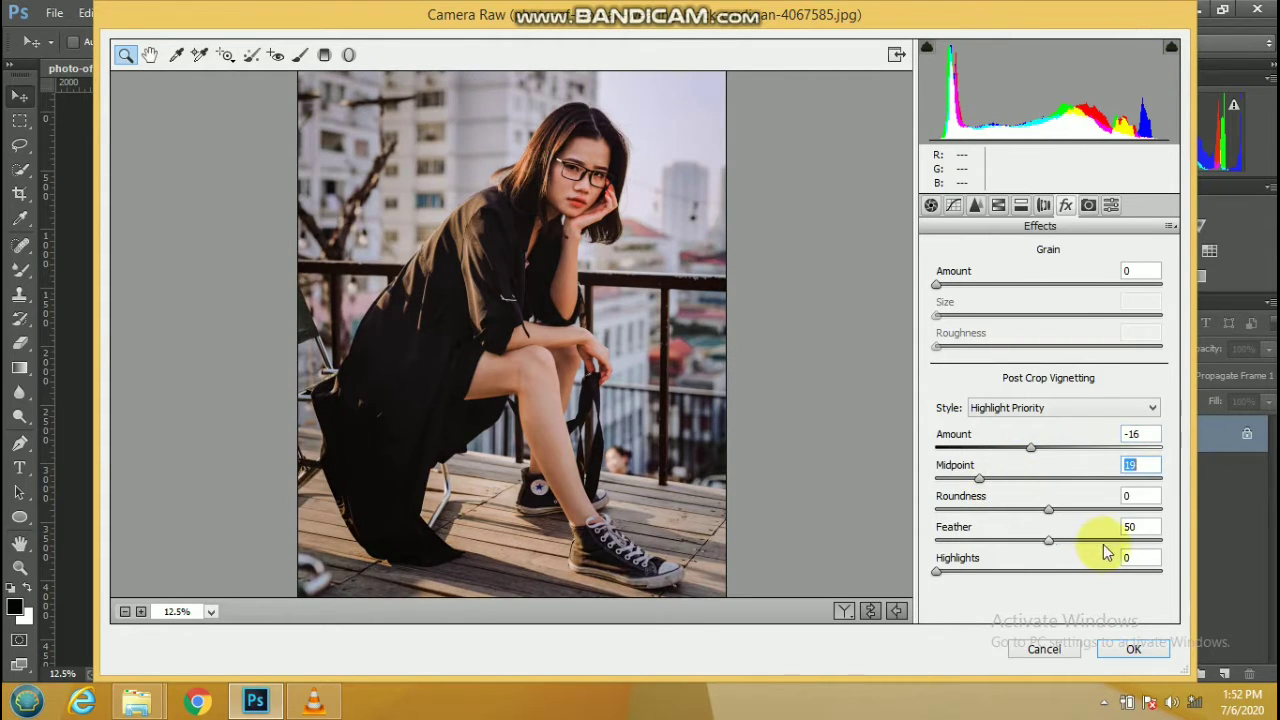
pyautogui.keyDown('alt'); pyautogui.click(634, 334); pyautogui.keyUp('alt')
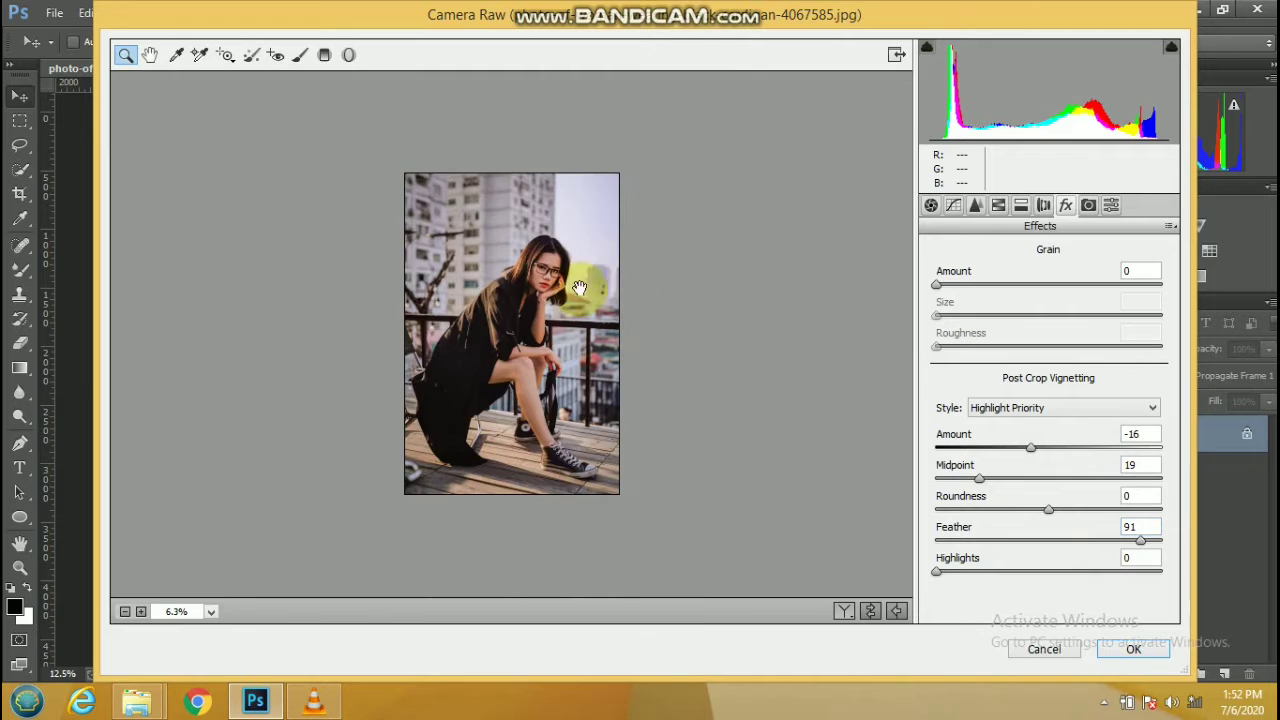
pyautogui.click(570, 286)
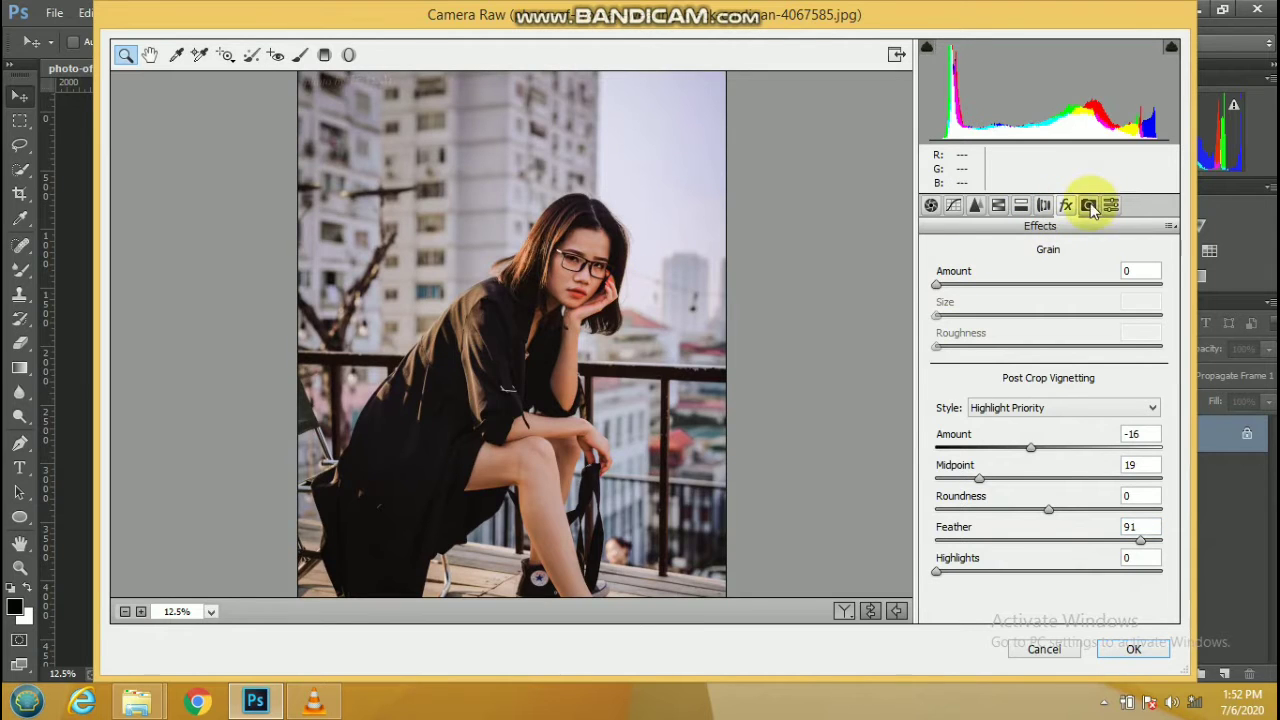
# Set Green Primary Hue +32, Saturation +1 and Blue Primary Hue -7, Saturation +5
pyautogui.click(1088, 205)
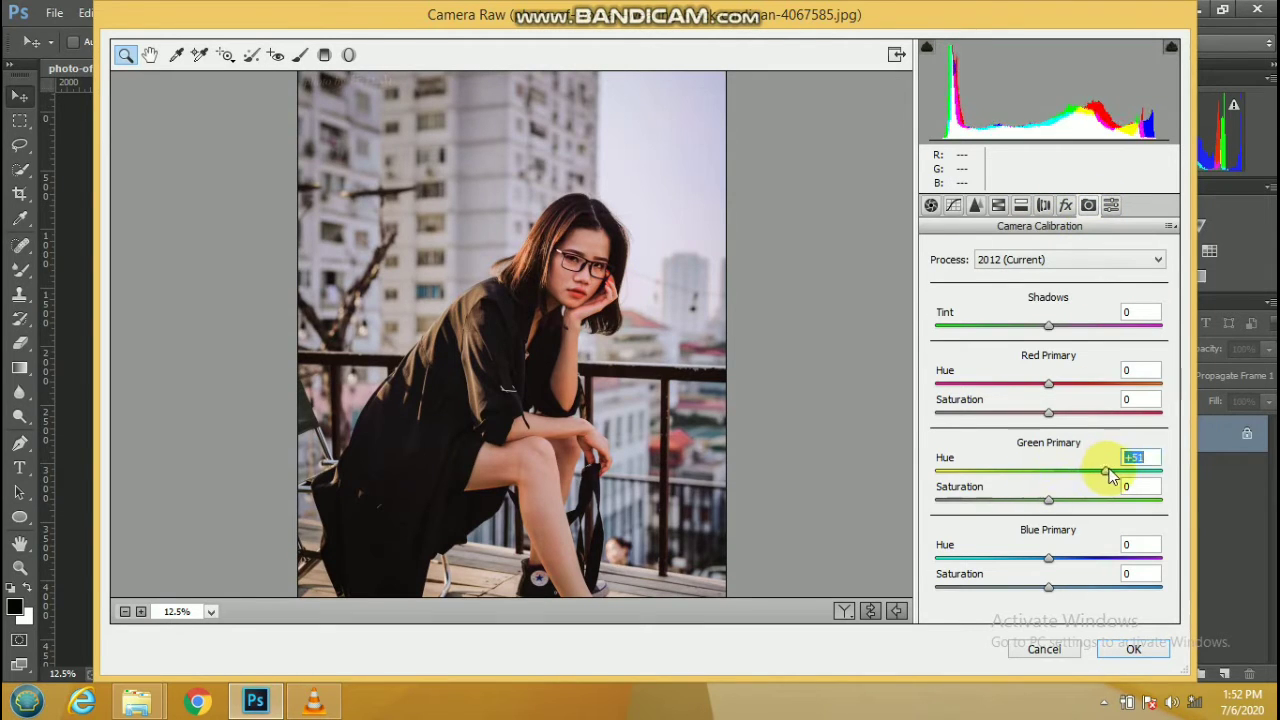
pyautogui.moveTo(1054, 476)
pyautogui.mouseDown()
pyautogui.moveTo(1018, 485)
pyautogui.moveTo(1104, 484)
pyautogui.moveTo(1084, 485)
pyautogui.moveTo(1085, 503)
pyautogui.moveTo(995, 503)
pyautogui.moveTo(1049, 500)
pyautogui.mouseUp()
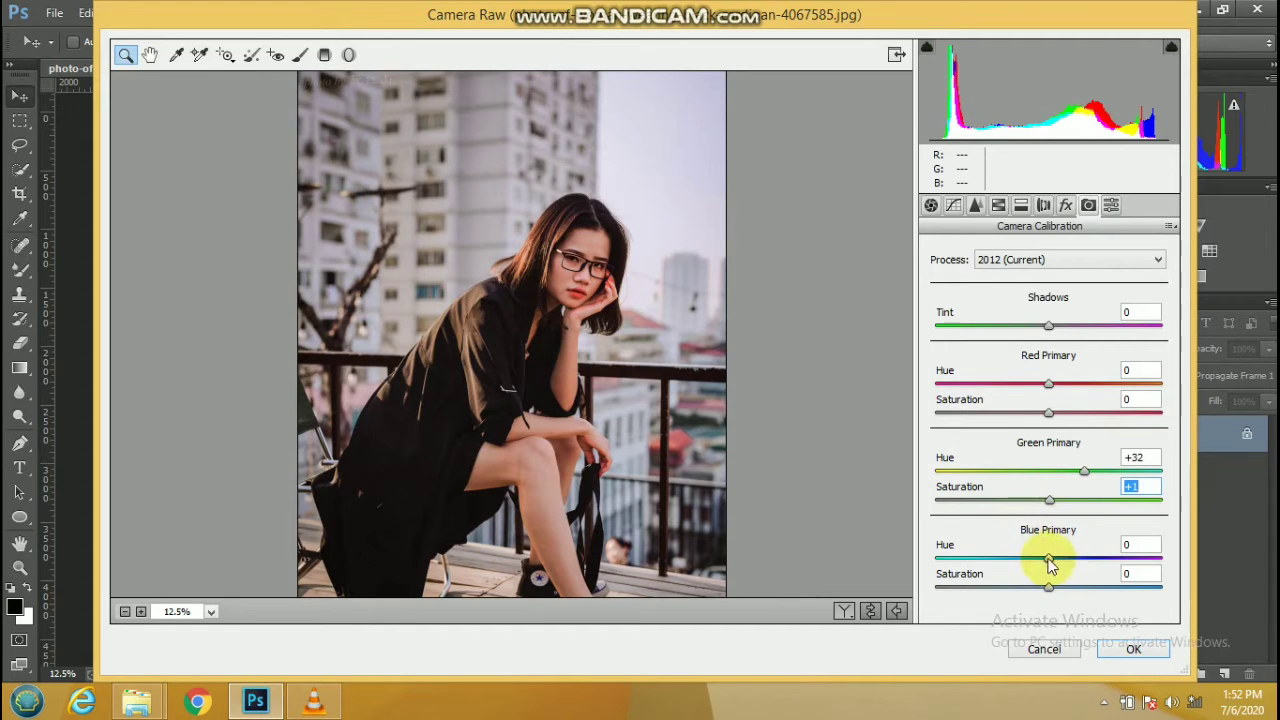
pyautogui.moveTo(1049, 558)
pyautogui.mouseDown()
pyautogui.moveTo(1074, 558)
pyautogui.moveTo(1021, 565)
pyautogui.mouseUp()
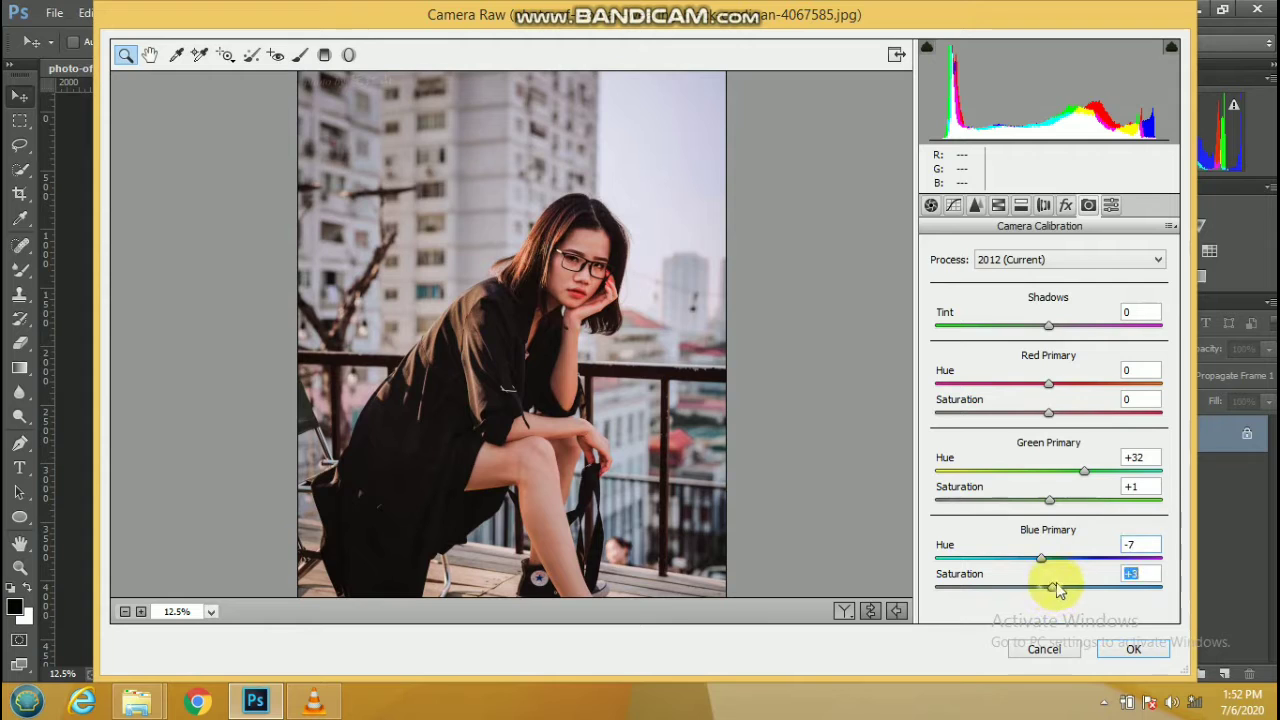
pyautogui.moveTo(1058, 590); pyautogui.dragTo(1062, 590)
pyautogui.keyDown('alt'); pyautogui.click(636, 343); pyautogui.keyUp('alt')
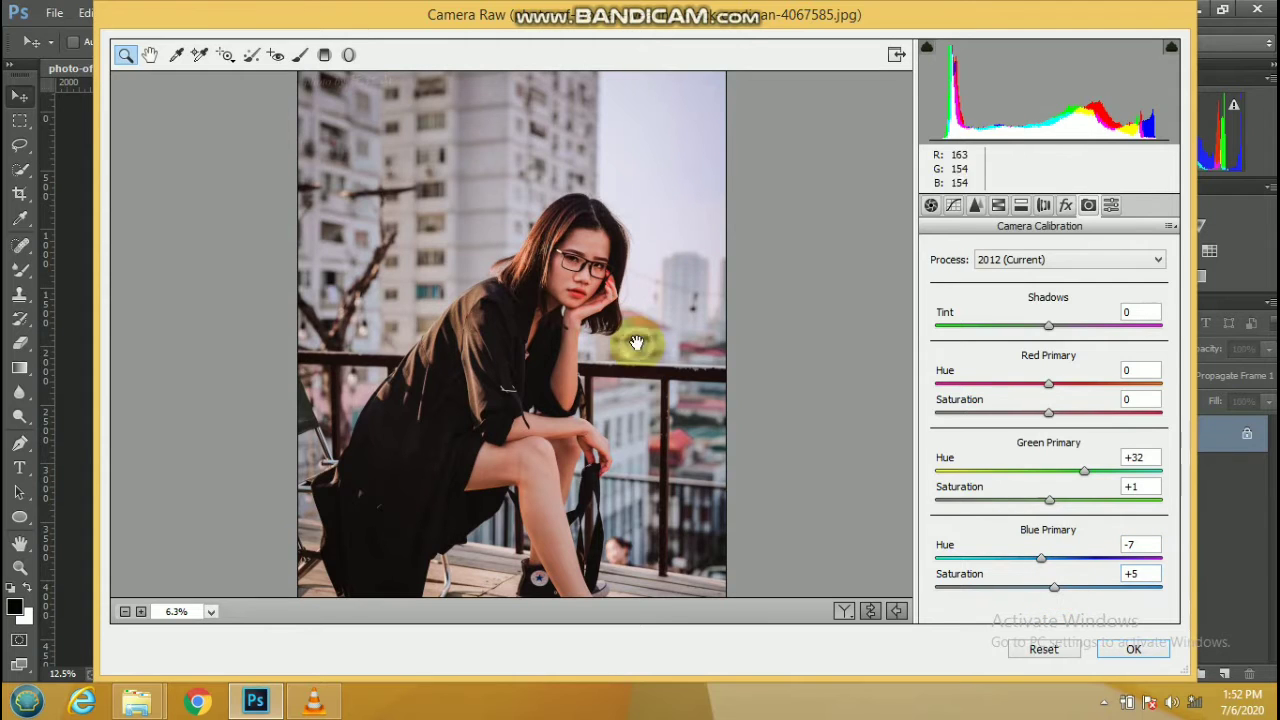
pyautogui.click(545, 294)
# Add two mid points to the point Tone Curve and lift the black point to 13/10
pyautogui.click(954, 206)
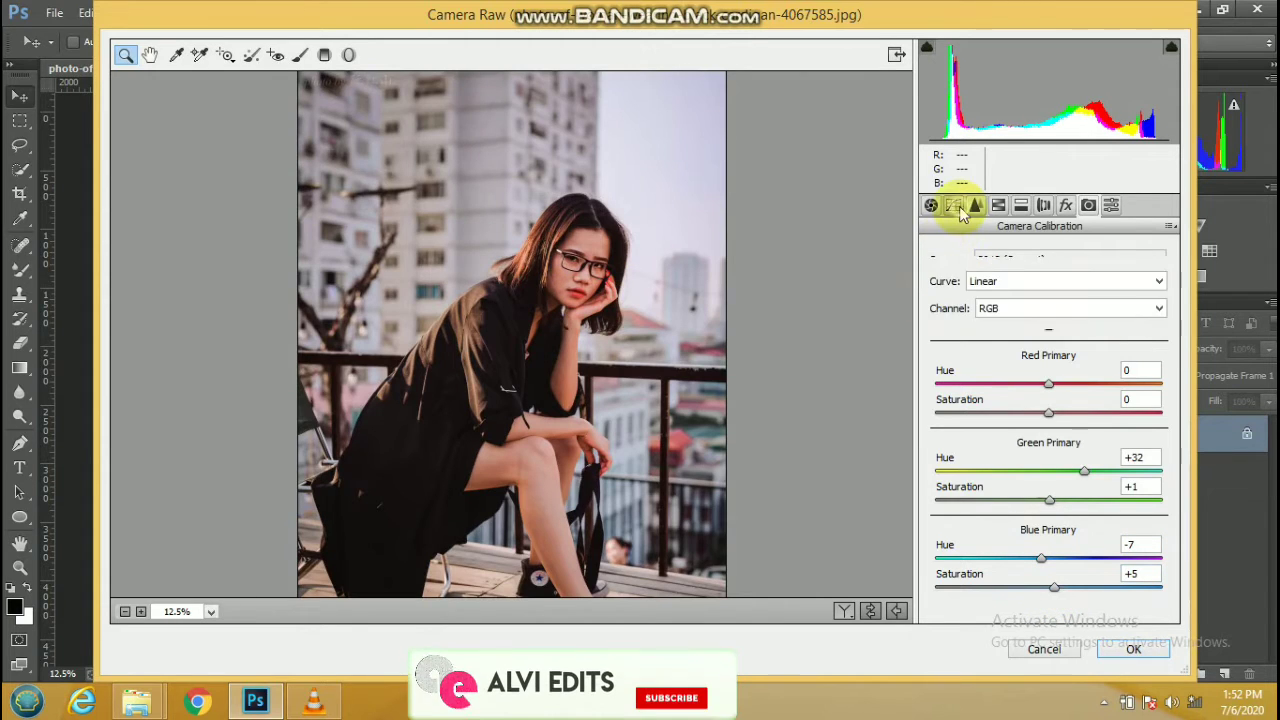
pyautogui.click(1043, 449)
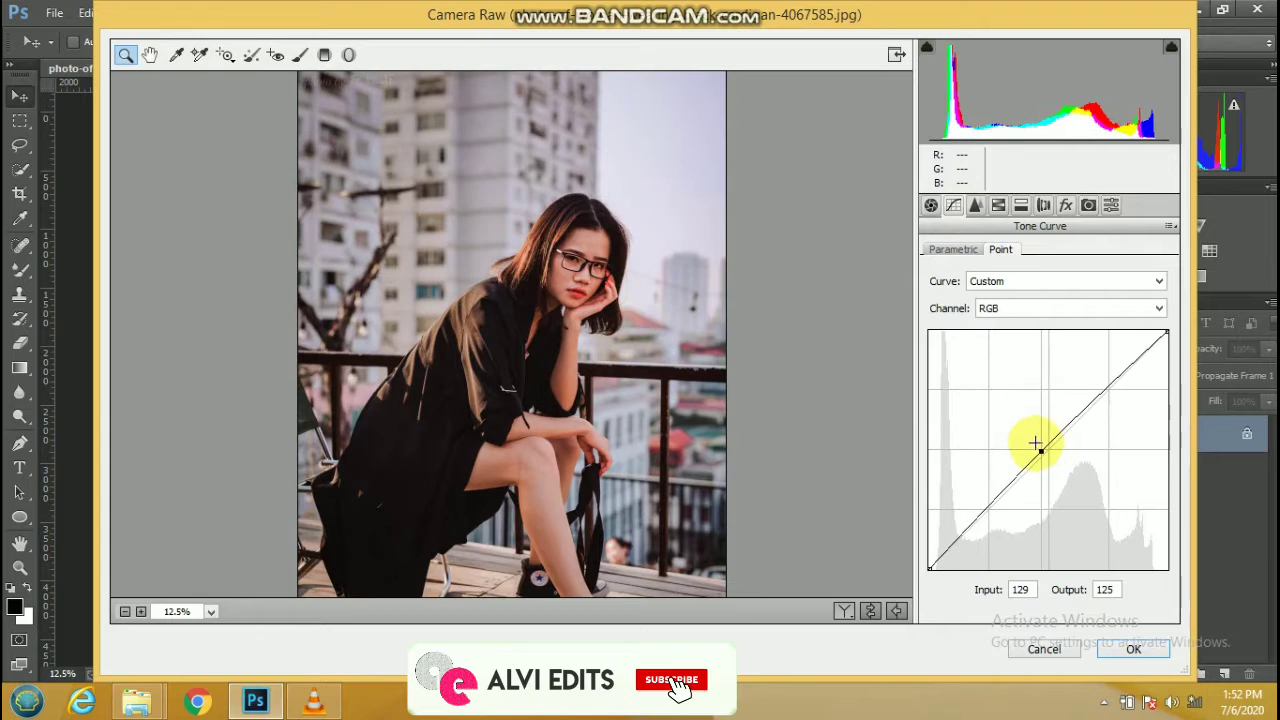
pyautogui.moveTo(1035, 443); pyautogui.dragTo(1054, 451)
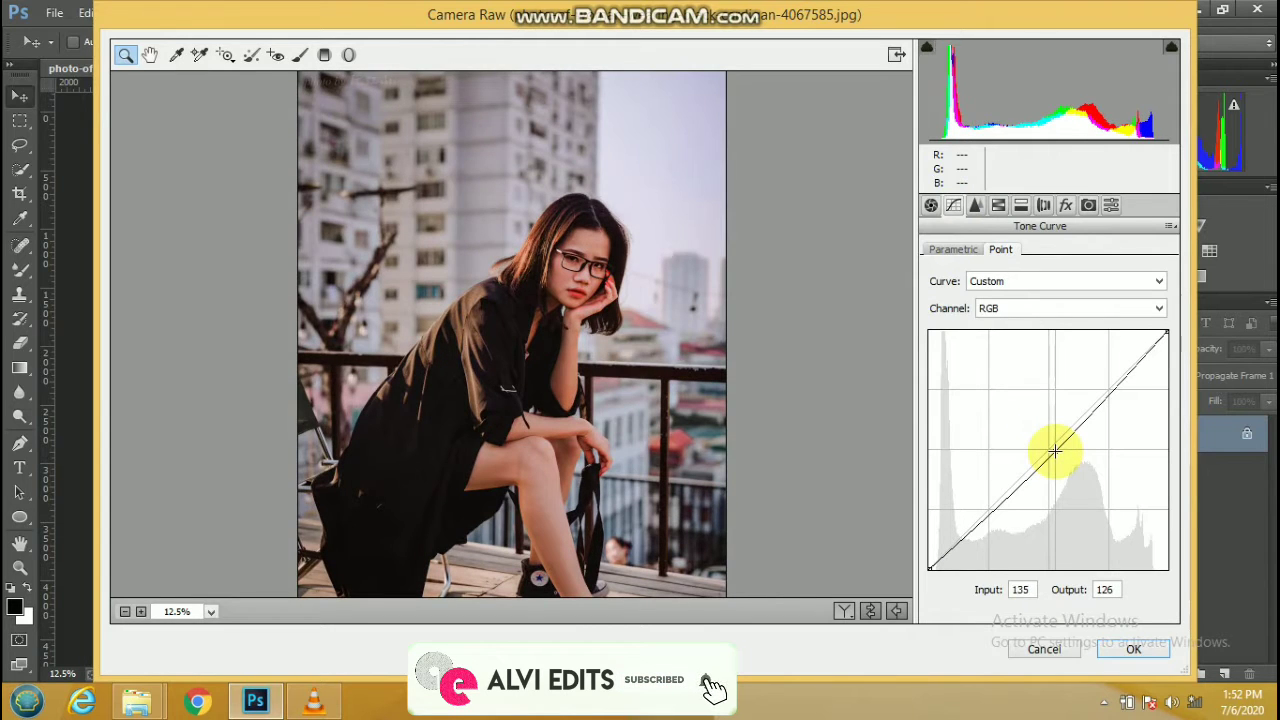
pyautogui.click(1060, 438)
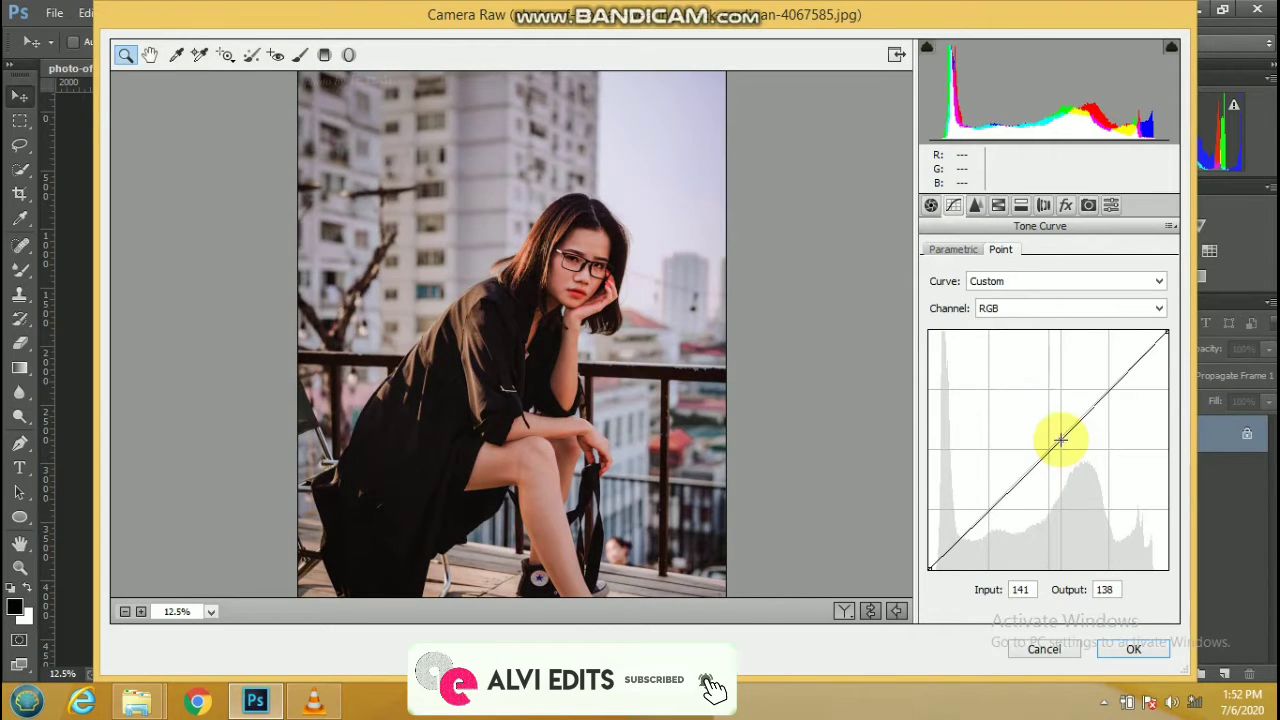
pyautogui.click(989, 511)
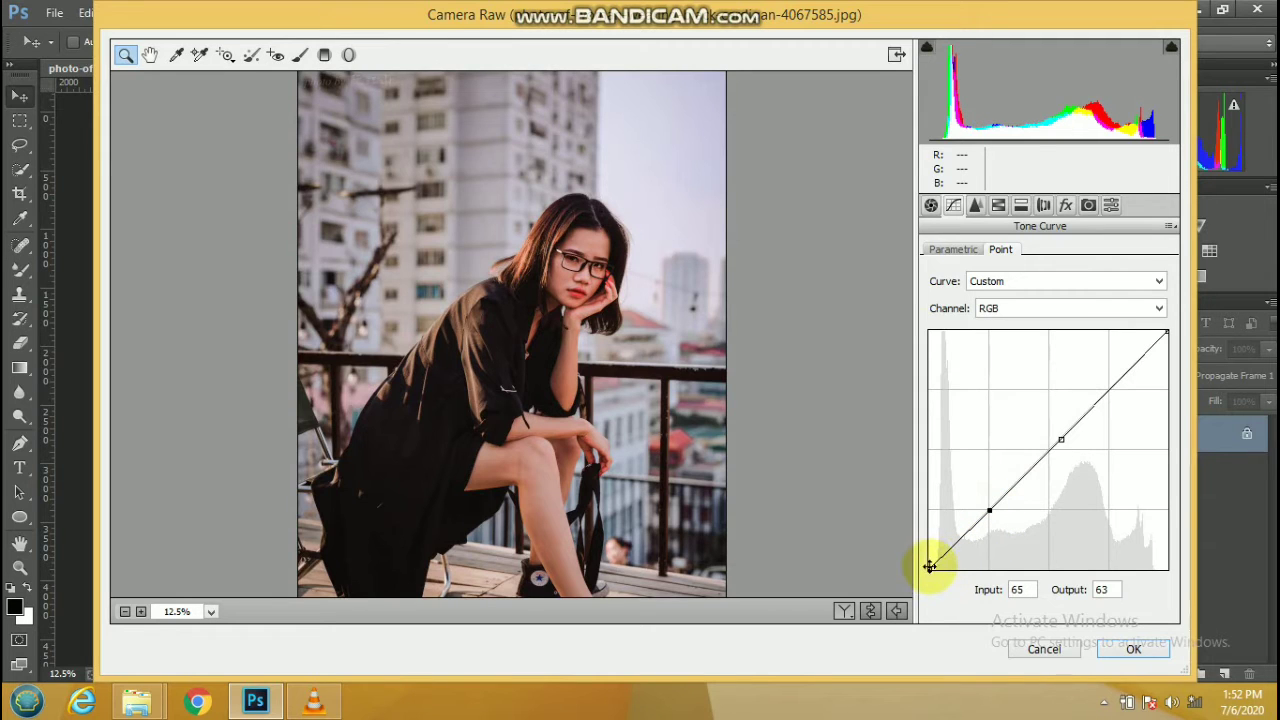
pyautogui.moveTo(930, 566)
pyautogui.mouseDown()
pyautogui.moveTo(930, 545)
pyautogui.moveTo(941, 561)
pyautogui.mouseUp()
pyautogui.keyDown('alt'); pyautogui.click(590, 356); pyautogui.keyUp('alt')
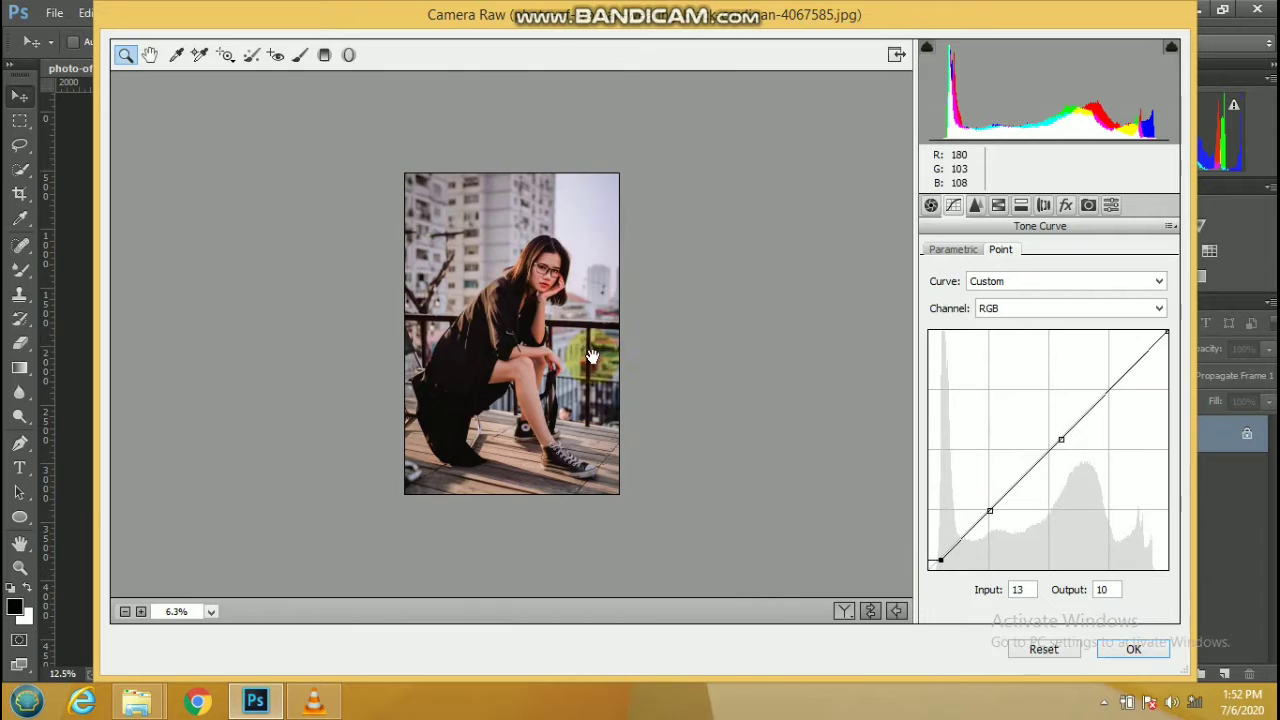
pyautogui.click(530, 285)
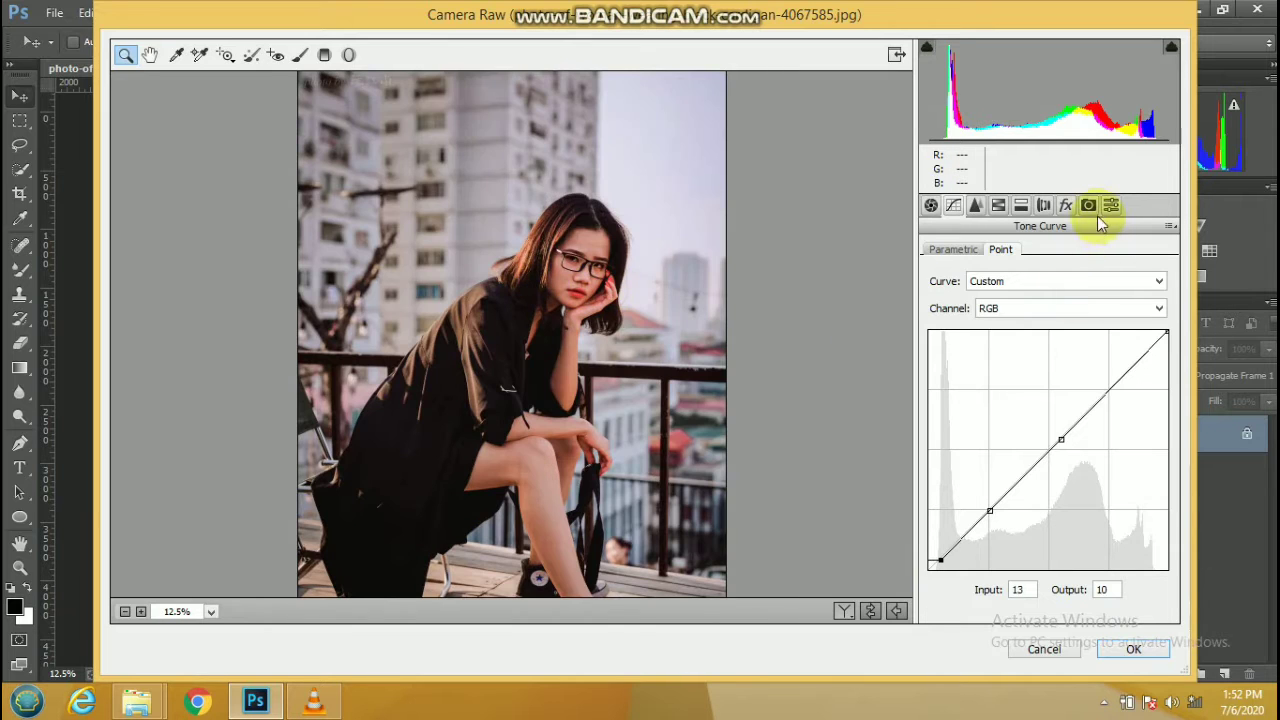
pyautogui.click(1088, 205)
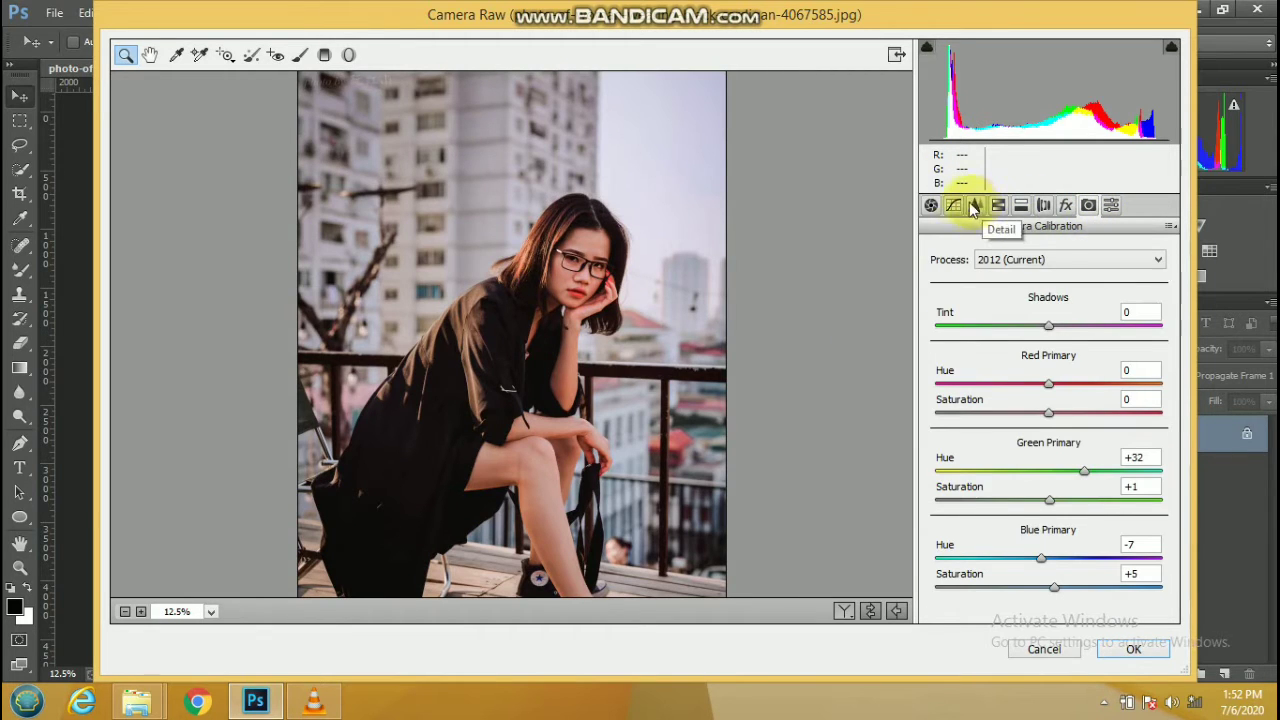
# Set Red Primary Saturation to +6 and apply the Camera Raw filter to the portrait
pyautogui.click(953, 205)
pyautogui.click(931, 205)
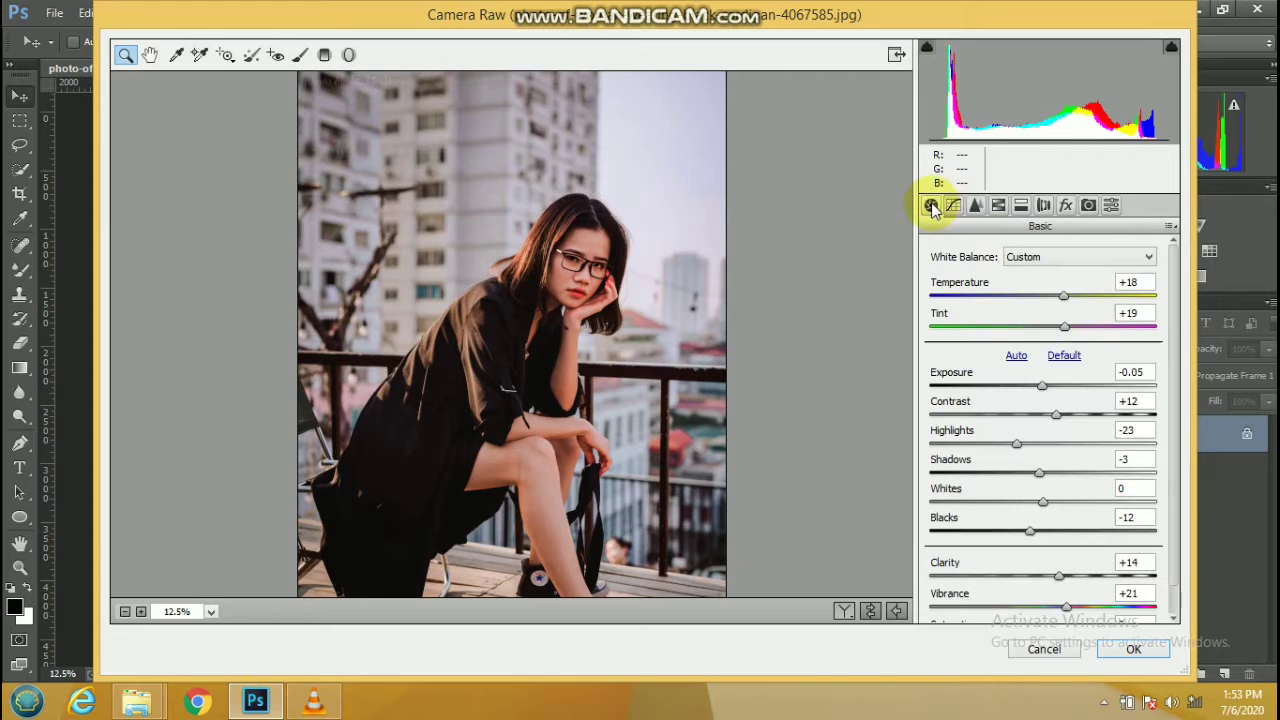
pyautogui.click(1088, 205)
pyautogui.moveTo(1047, 415)
pyautogui.mouseDown()
pyautogui.moveTo(1006, 418)
pyautogui.moveTo(1066, 414)
pyautogui.mouseUp()
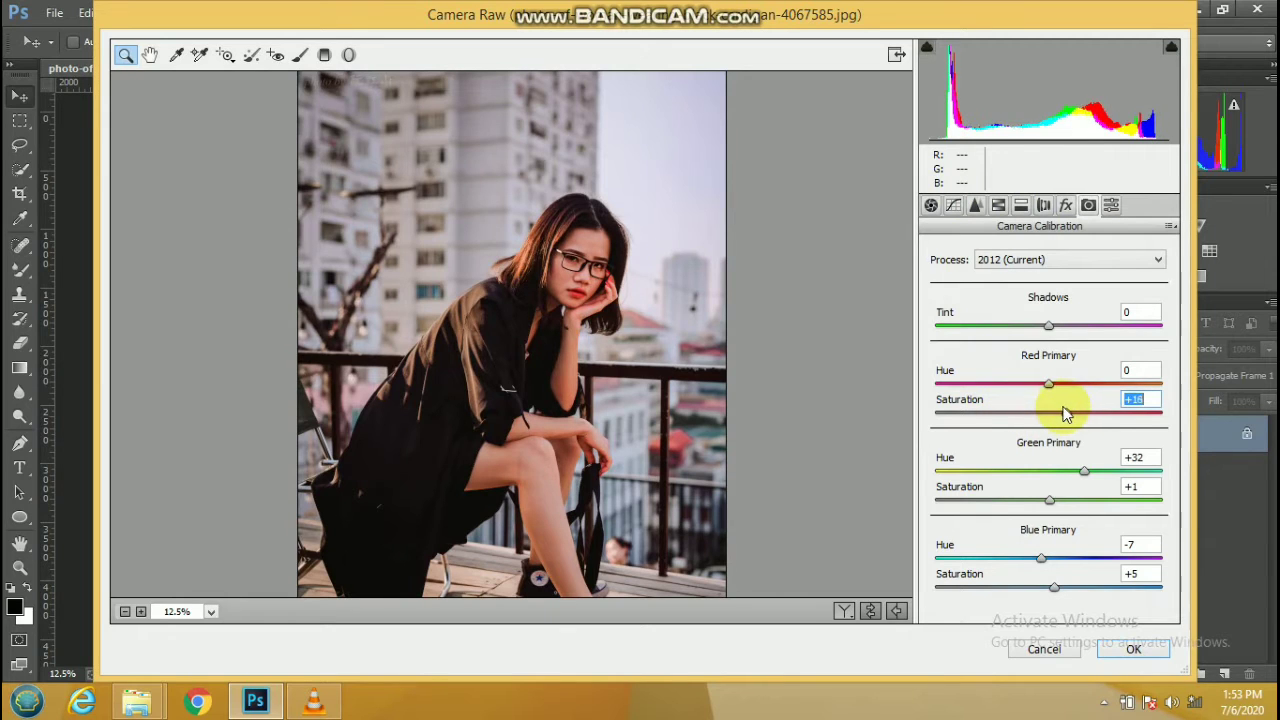
pyautogui.press('Down')
pyautogui.press('Down')
pyautogui.press('Down')
pyautogui.keyDown('alt'); pyautogui.click(634, 296); pyautogui.keyUp('alt')
pyautogui.click(524, 244)
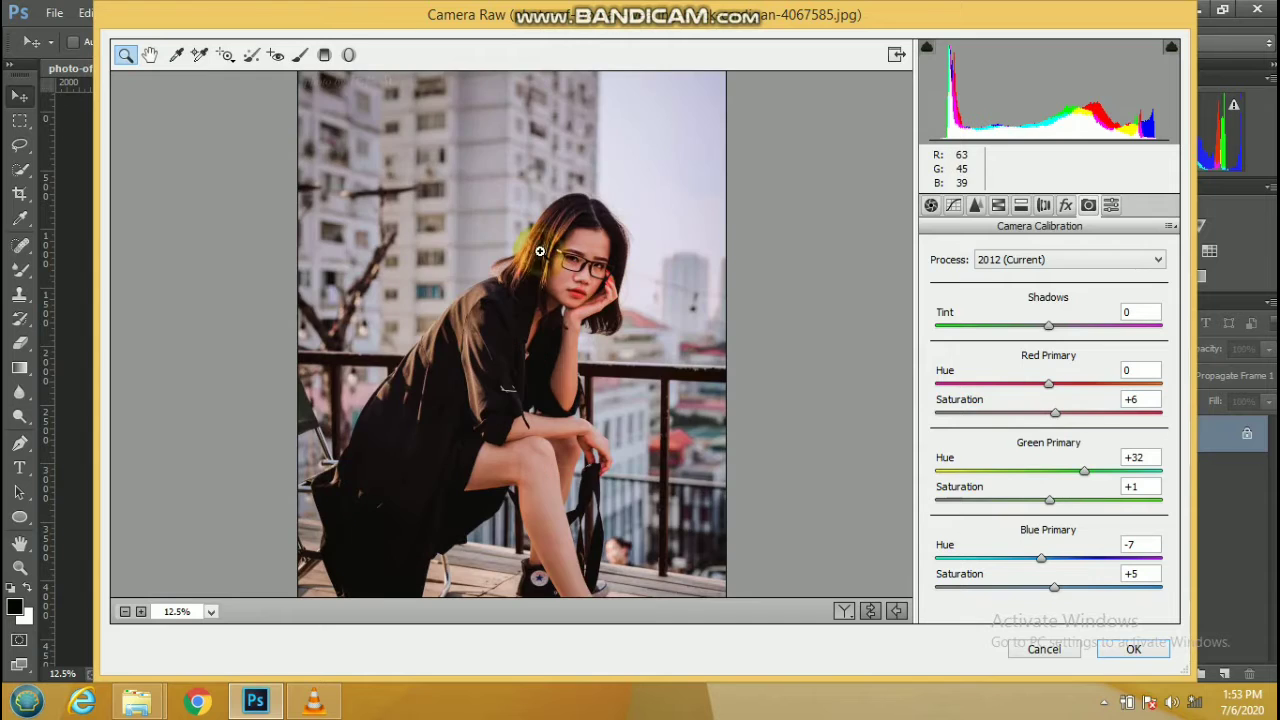
pyautogui.click(1132, 652)
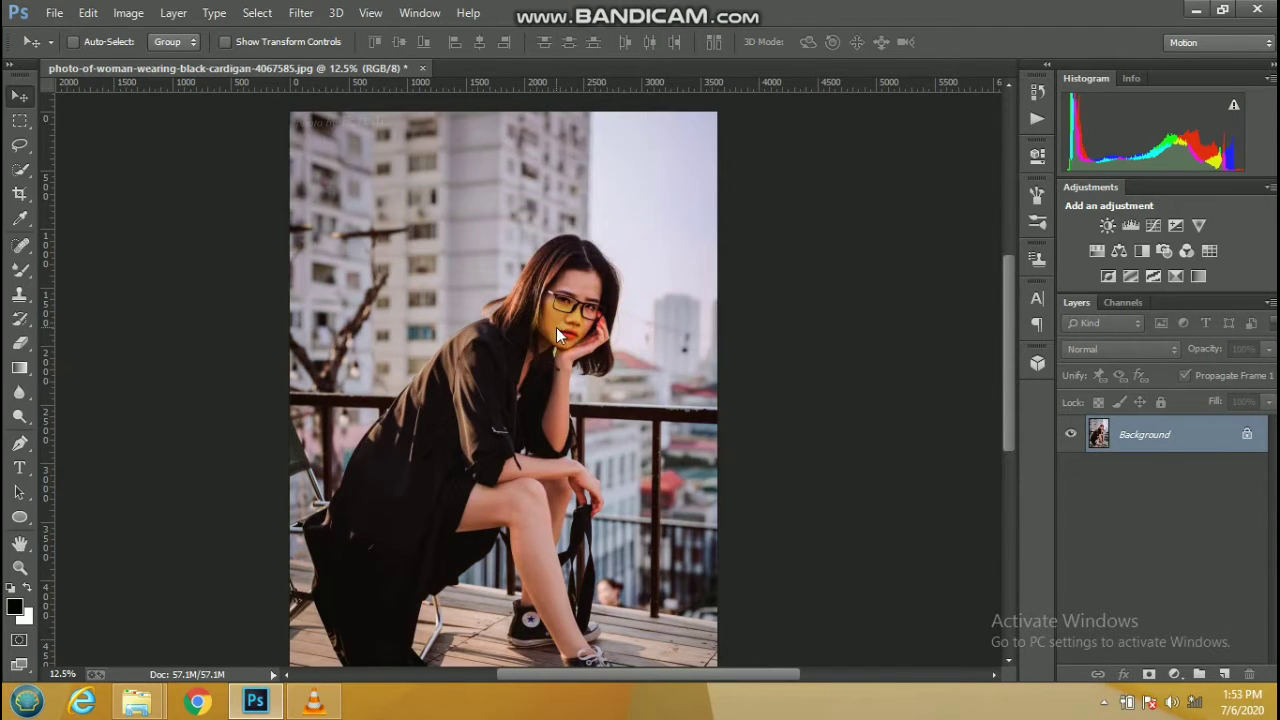
# Add a Hue/Saturation adjustment layer above the Background
pyautogui.hotkey('ctrl', '-')
pyautogui.scroll(2, 562, 335)
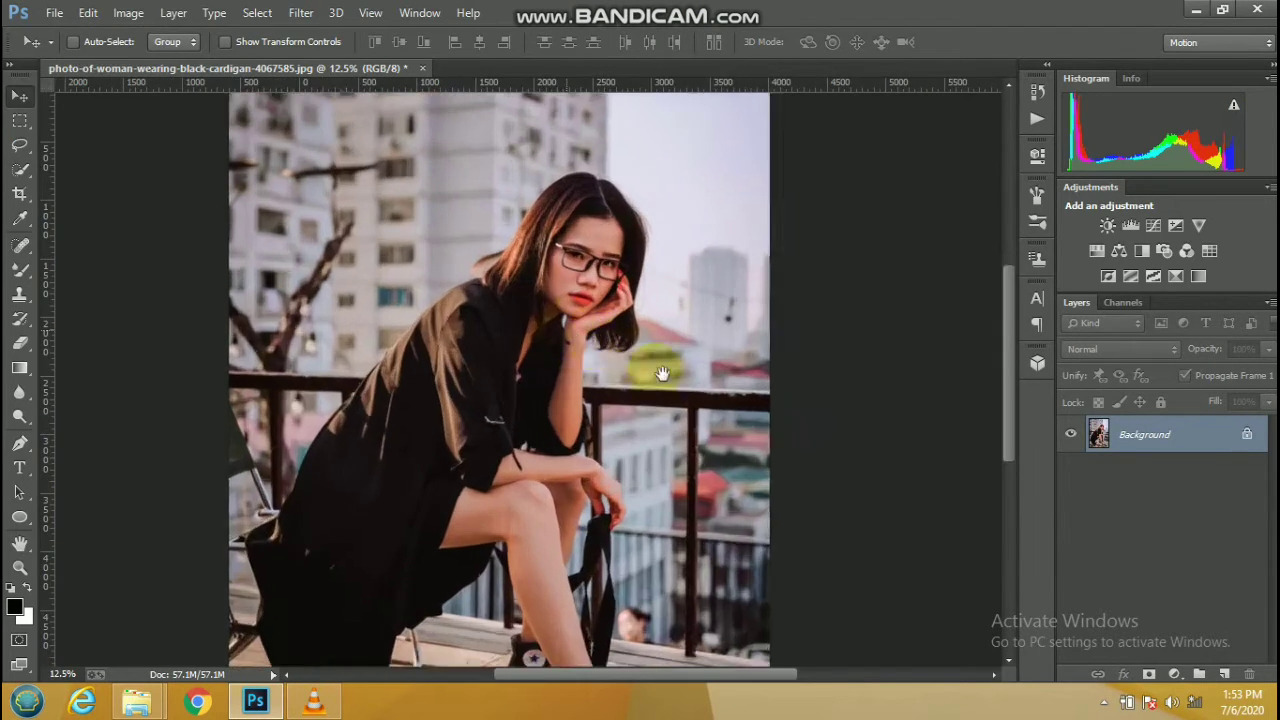
pyautogui.click(1175, 676)
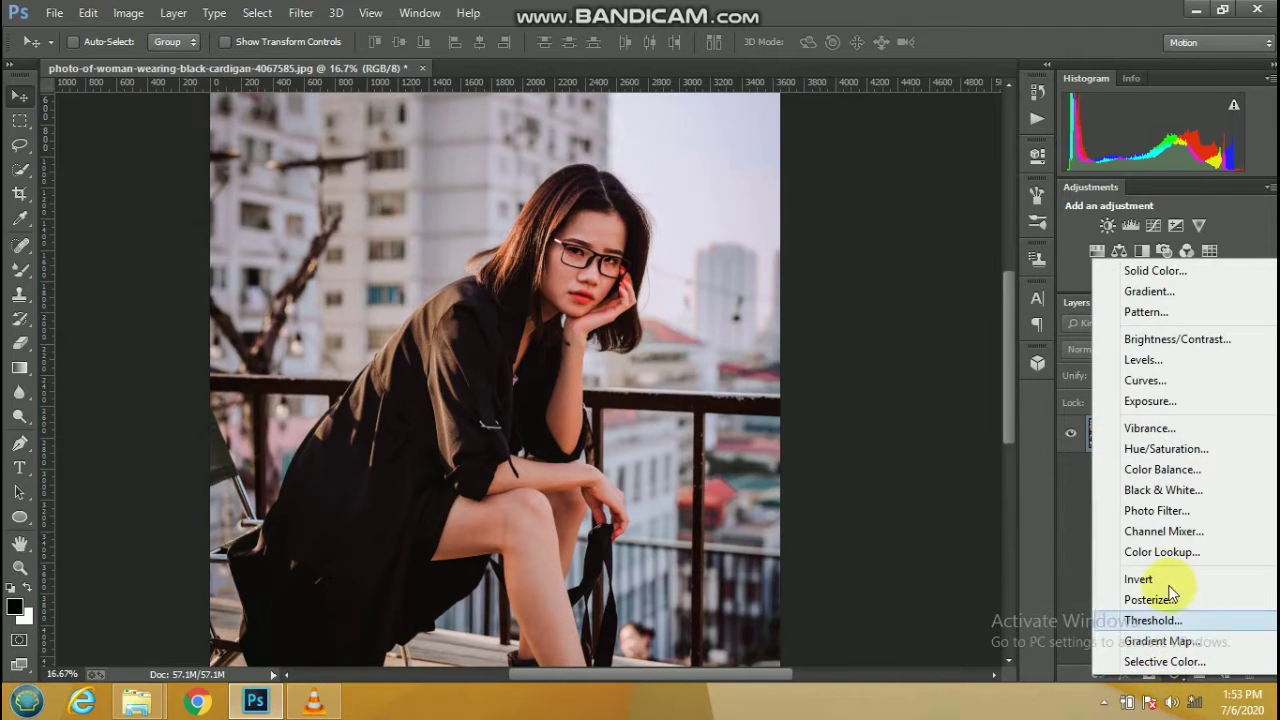
pyautogui.click(1158, 449)
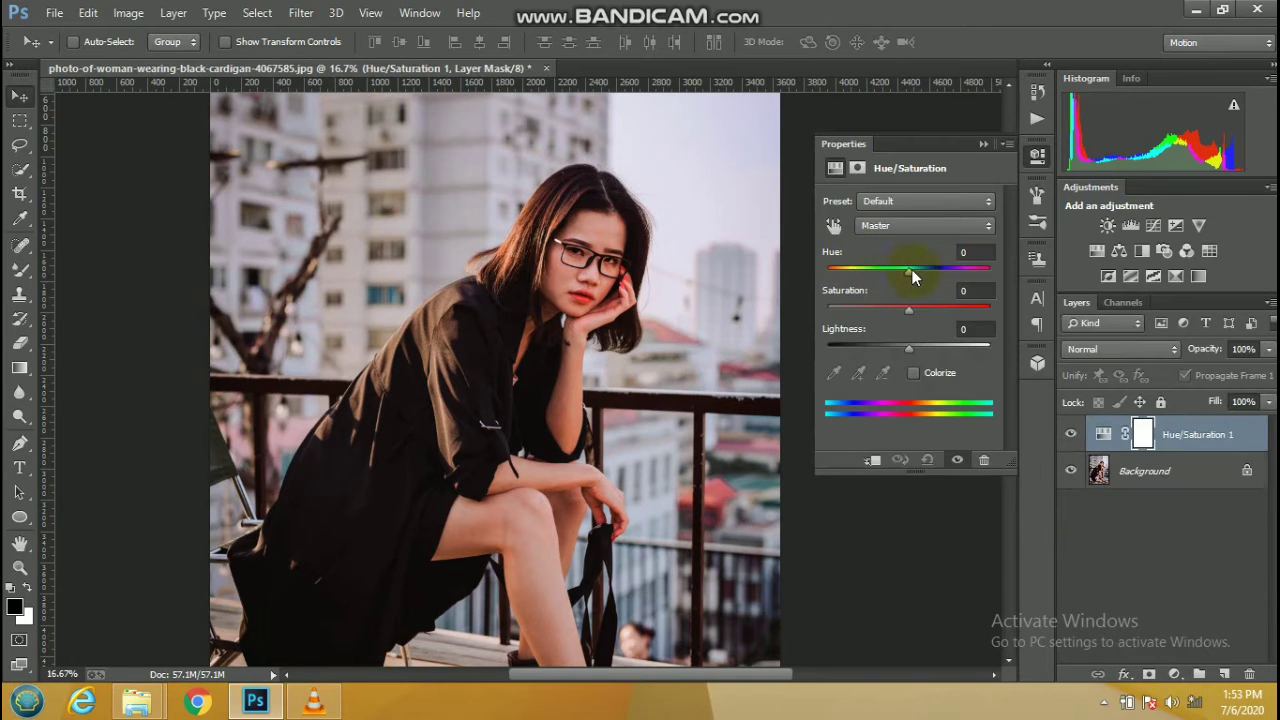
# Set the Hue/Saturation layer to Hue -6, Saturation +7, Lightness +1
pyautogui.moveTo(904, 270)
pyautogui.mouseDown()
pyautogui.moveTo(890, 270)
pyautogui.moveTo(902, 301)
pyautogui.moveTo(922, 312)
pyautogui.mouseUp()
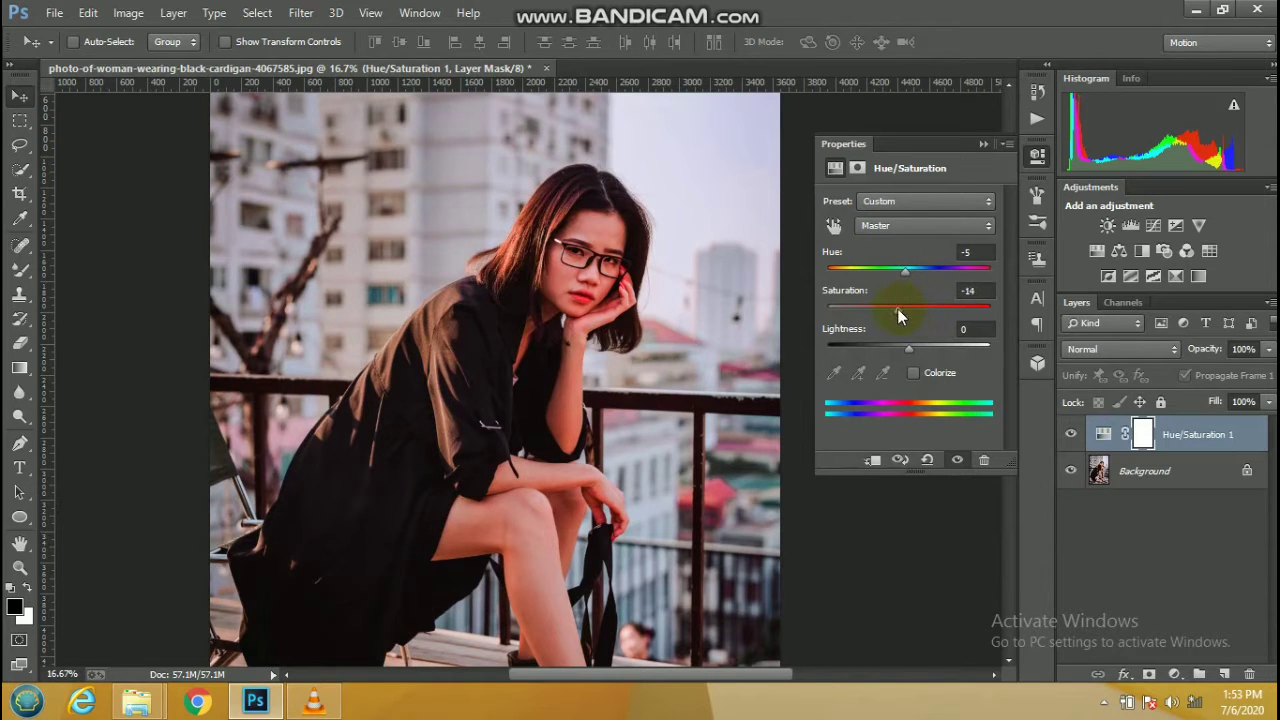
pyautogui.keyDown('alt'); pyautogui.click(714, 320); pyautogui.keyUp('alt')
pyautogui.keyDown('alt'); pyautogui.click(714, 249); pyautogui.keyUp('alt')
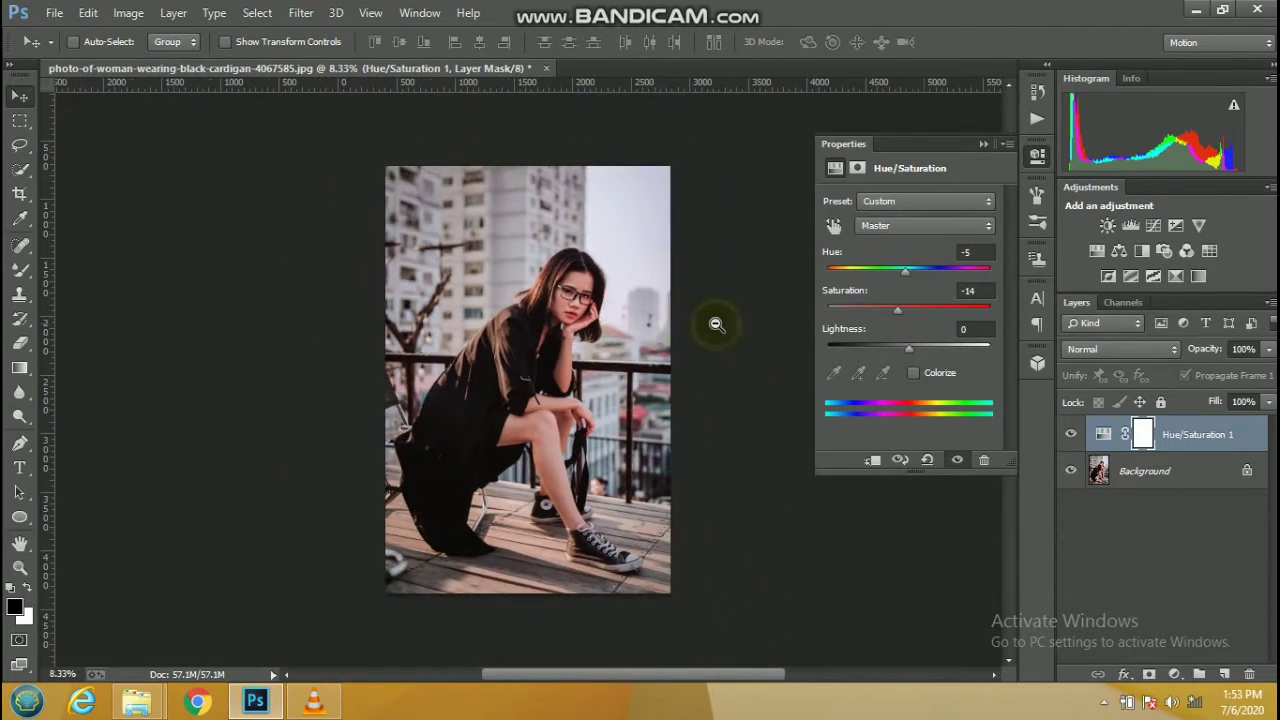
pyautogui.click(625, 325)
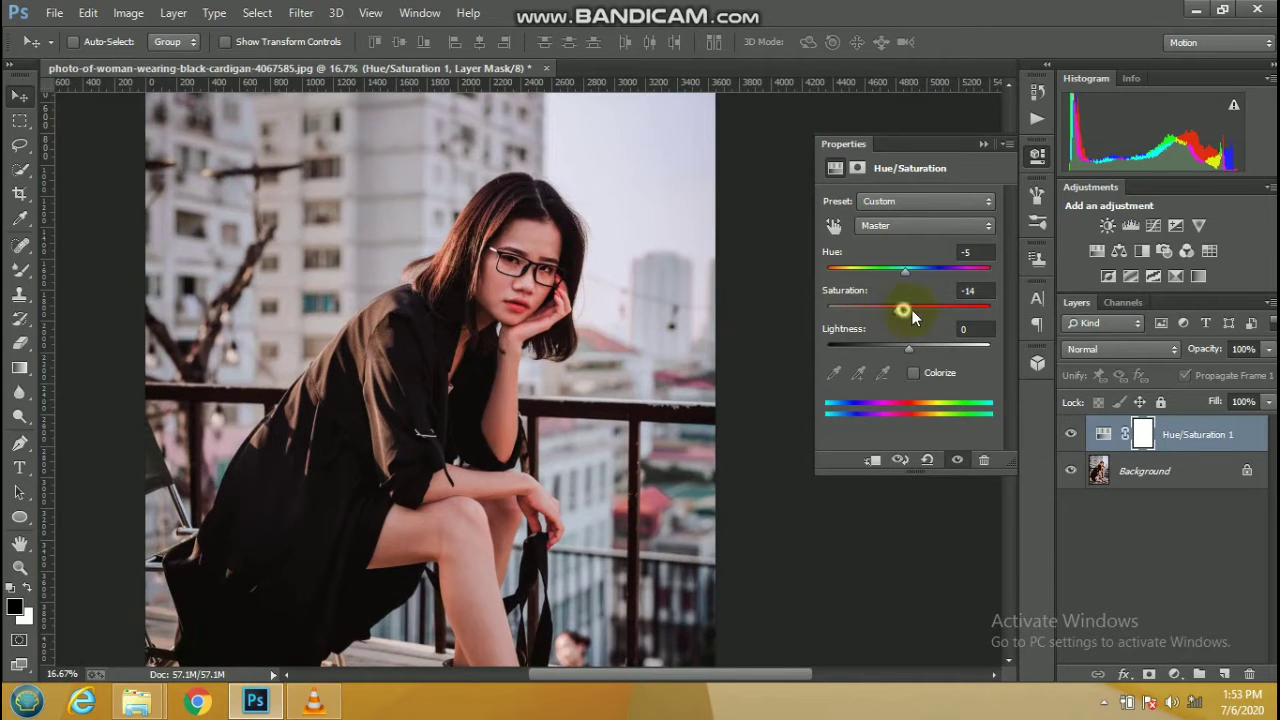
pyautogui.moveTo(909, 350); pyautogui.dragTo(910, 350)
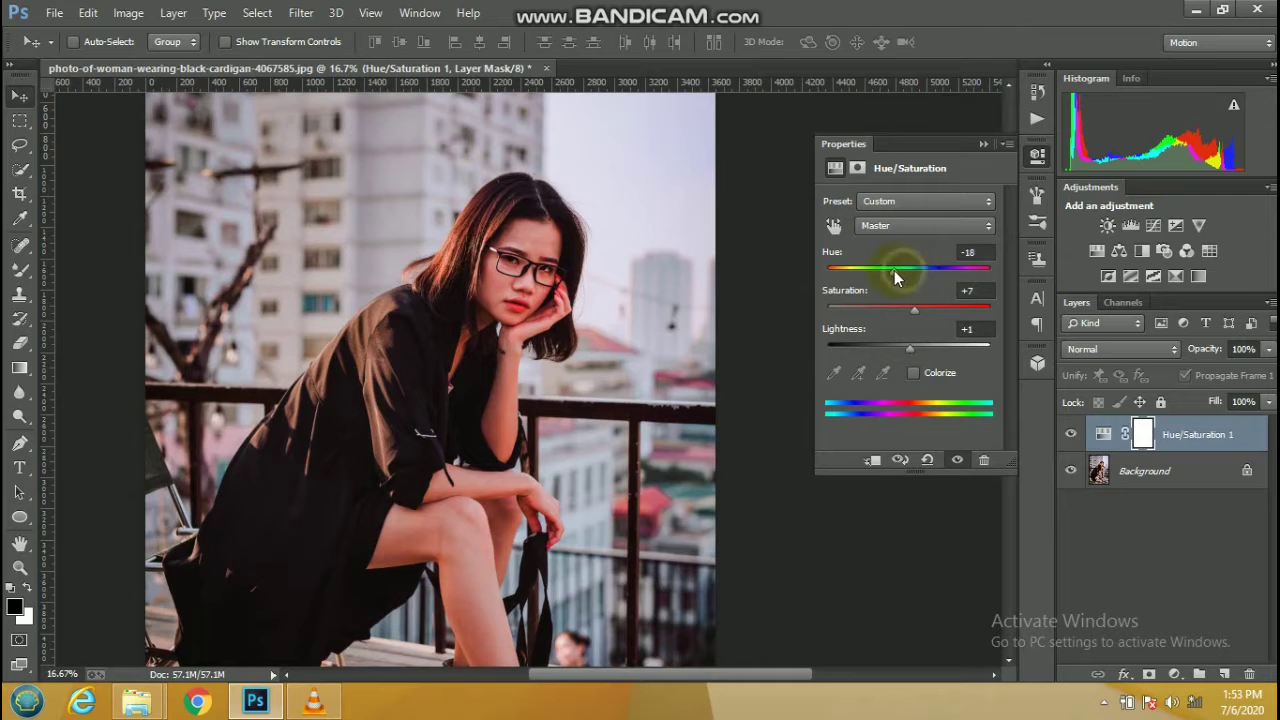
pyautogui.moveTo(905, 273)
pyautogui.mouseDown()
pyautogui.moveTo(894, 272)
pyautogui.moveTo(905, 277)
pyautogui.mouseUp()
pyautogui.keyDown('alt'); pyautogui.click(561, 328); pyautogui.keyUp('alt')
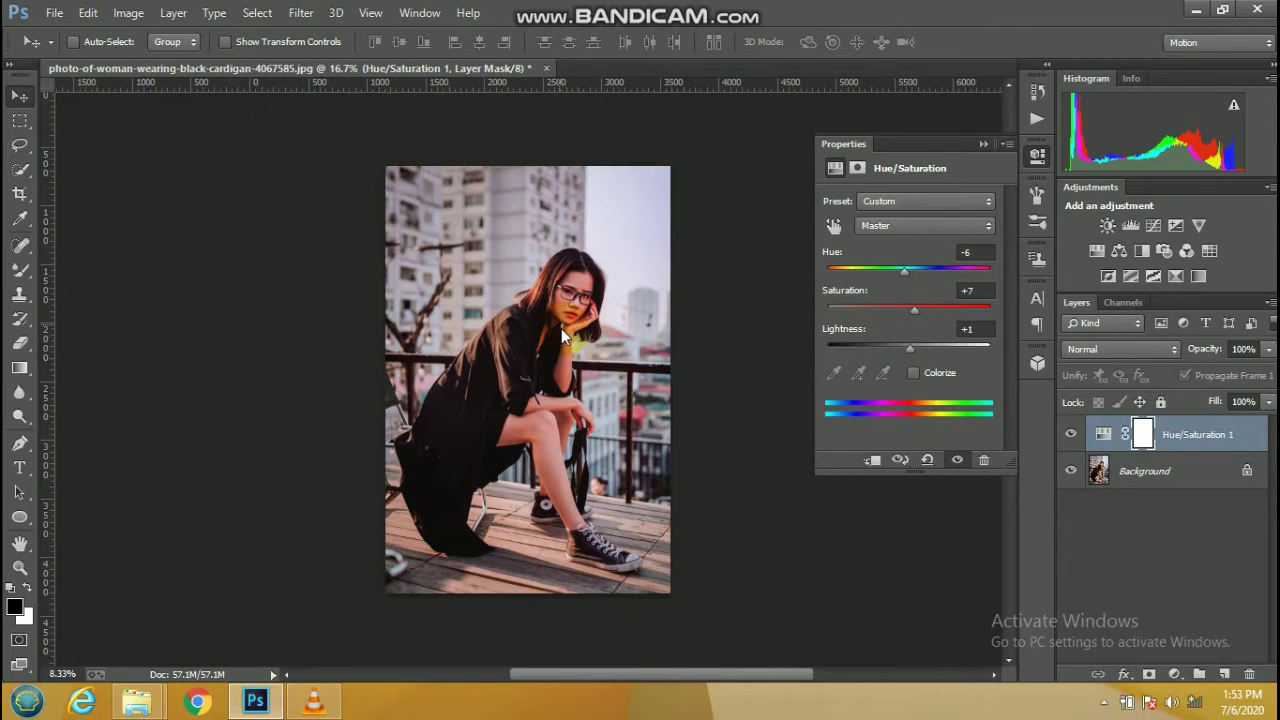
pyautogui.hotkey('alt', 'space')
pyautogui.click(1106, 567)
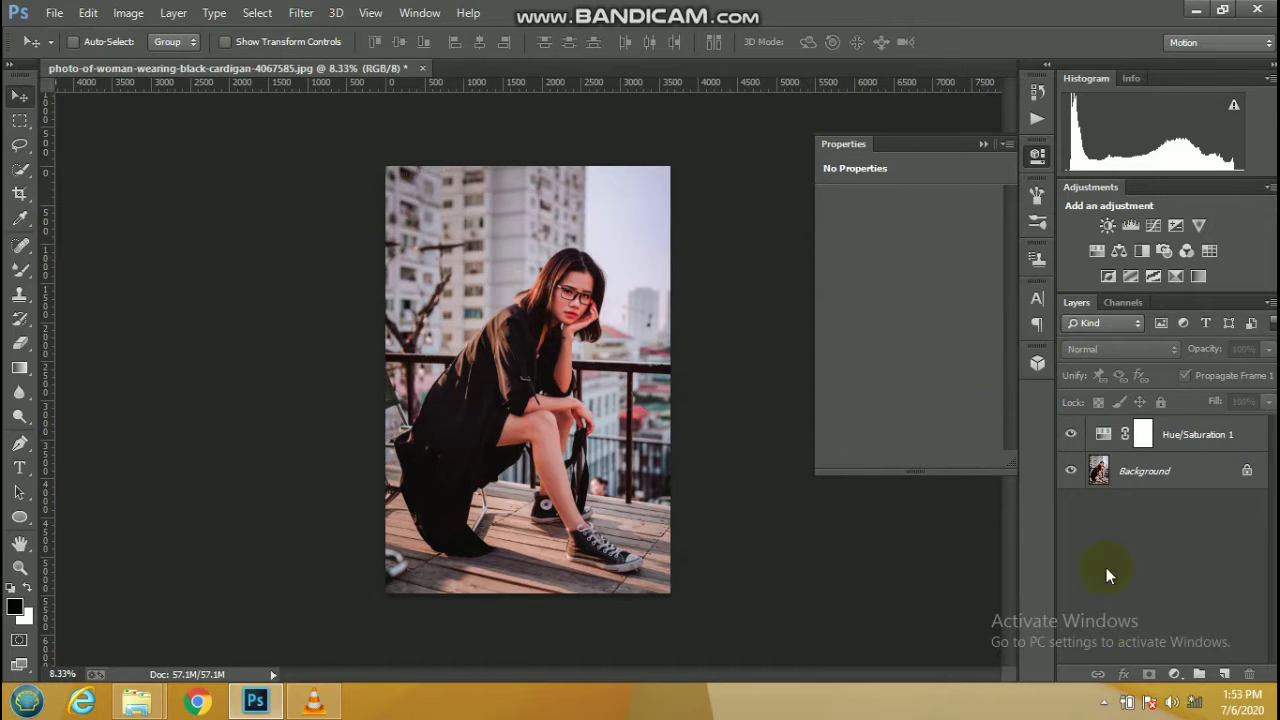
pyautogui.click(1174, 674)
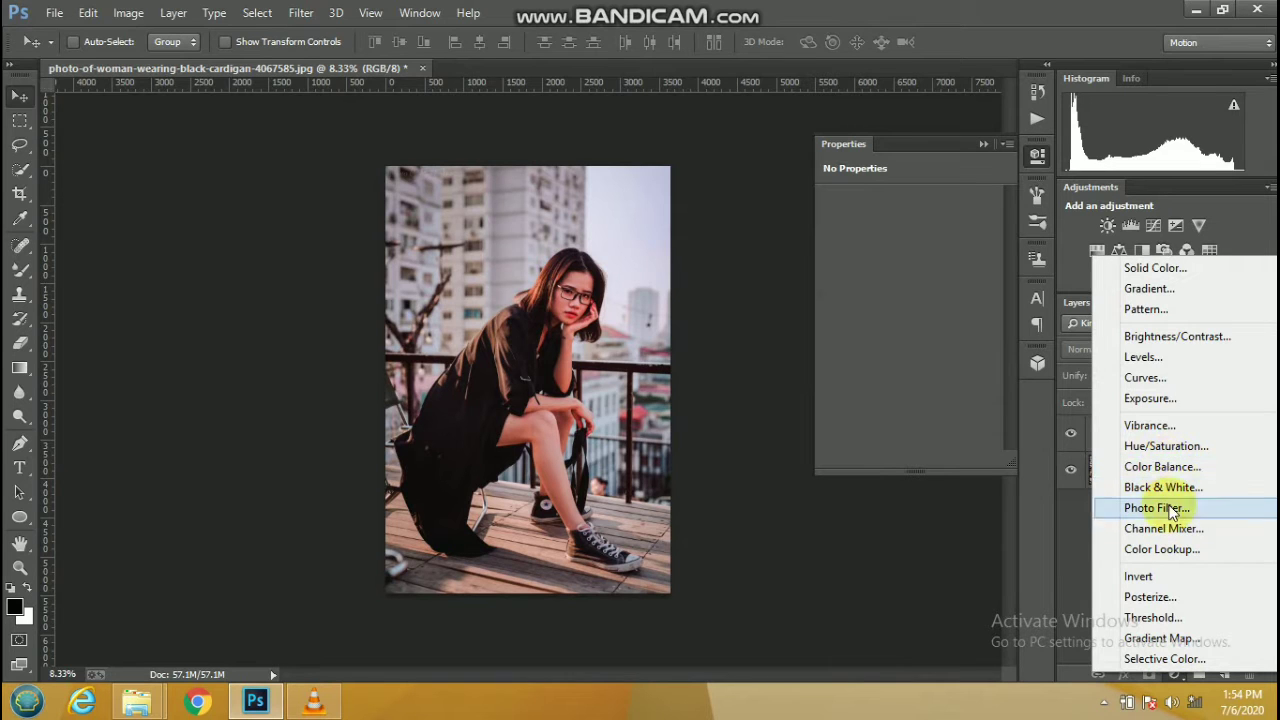
pyautogui.press('Escape')
pyautogui.click(1176, 279)
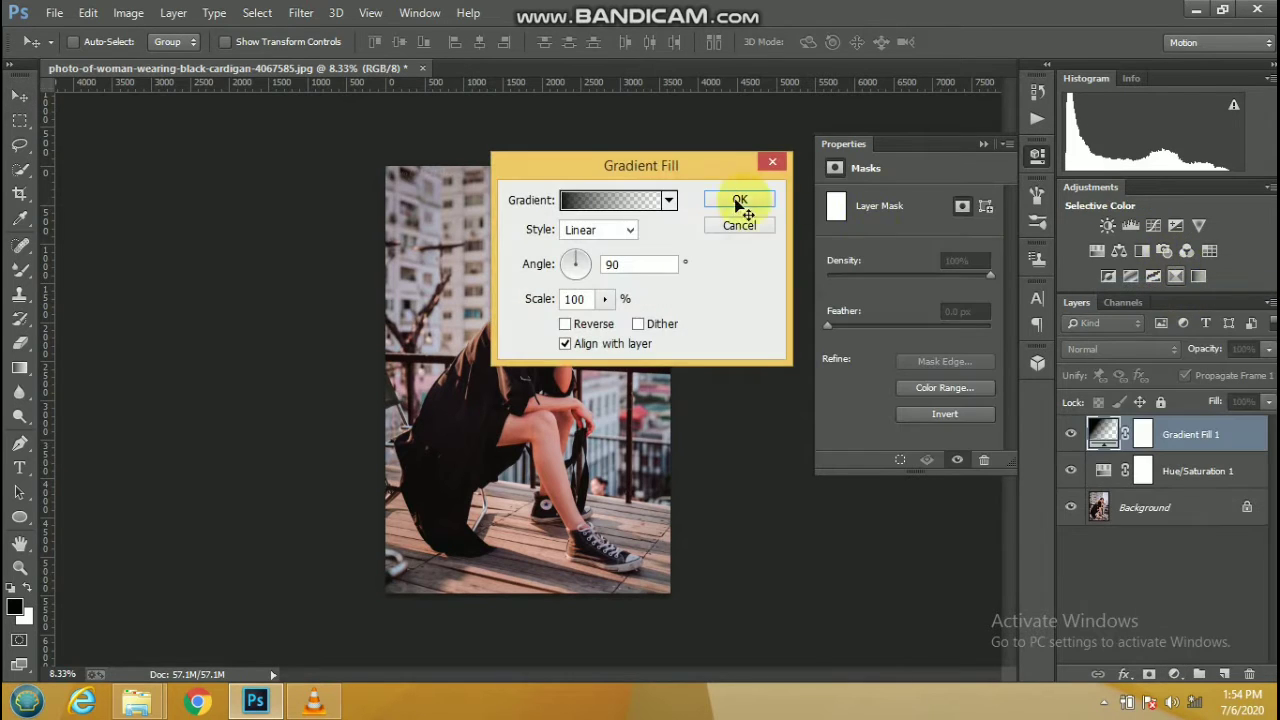
pyautogui.click(740, 198)
pyautogui.press('Delete')
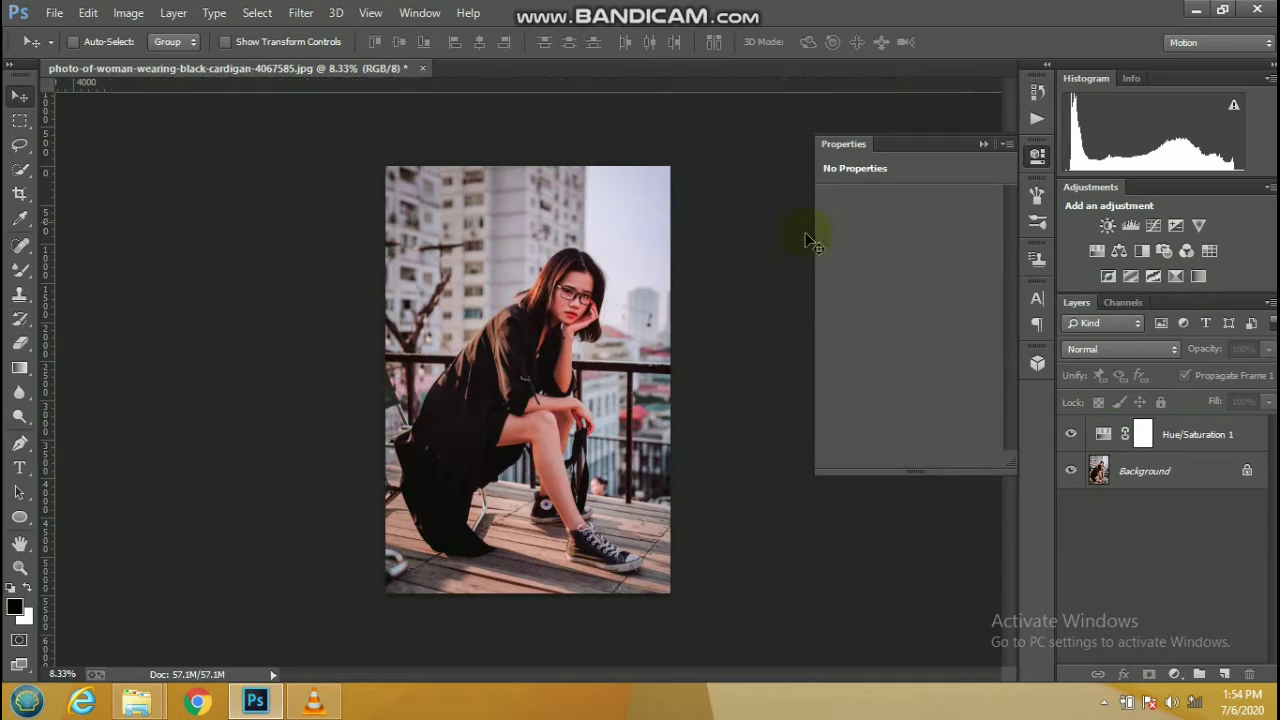
pyautogui.click(1173, 675)
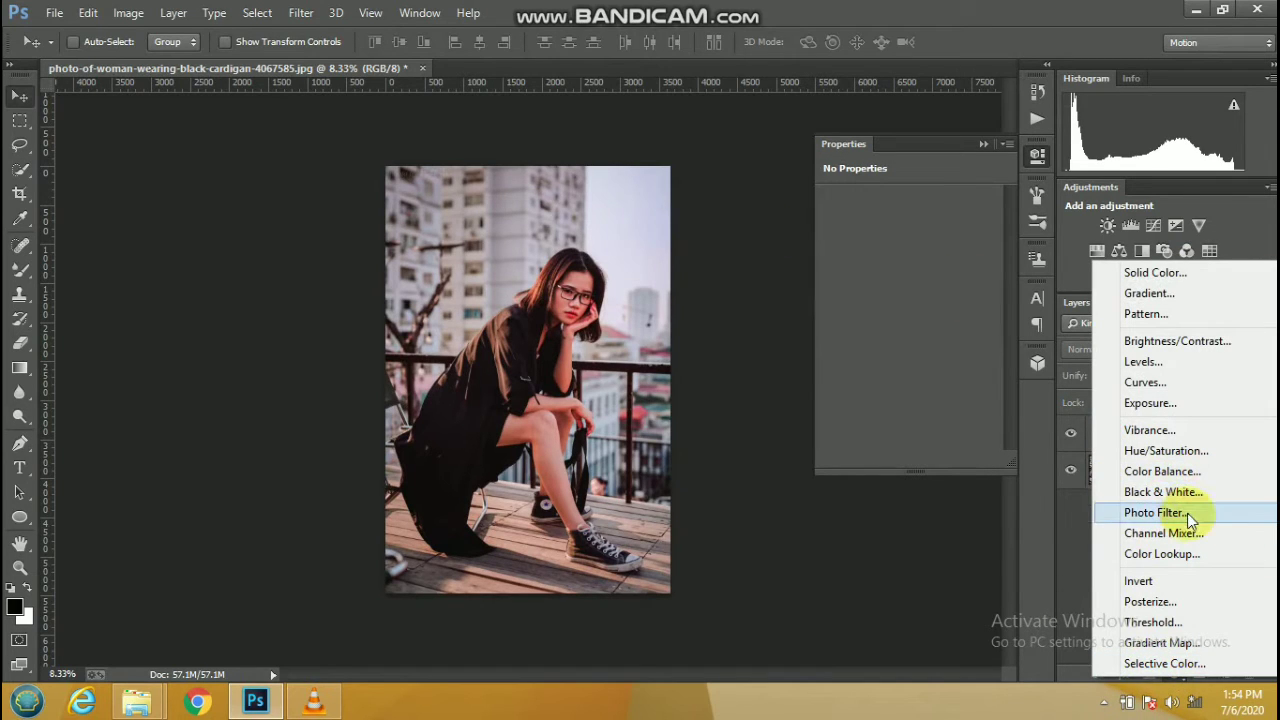
pyautogui.click(1066, 579)
# Add a Selective Color adjustment layer and set Blacks to C -8, M +5, Y +1, K -3
pyautogui.click(1172, 676)
pyautogui.click(1180, 651)
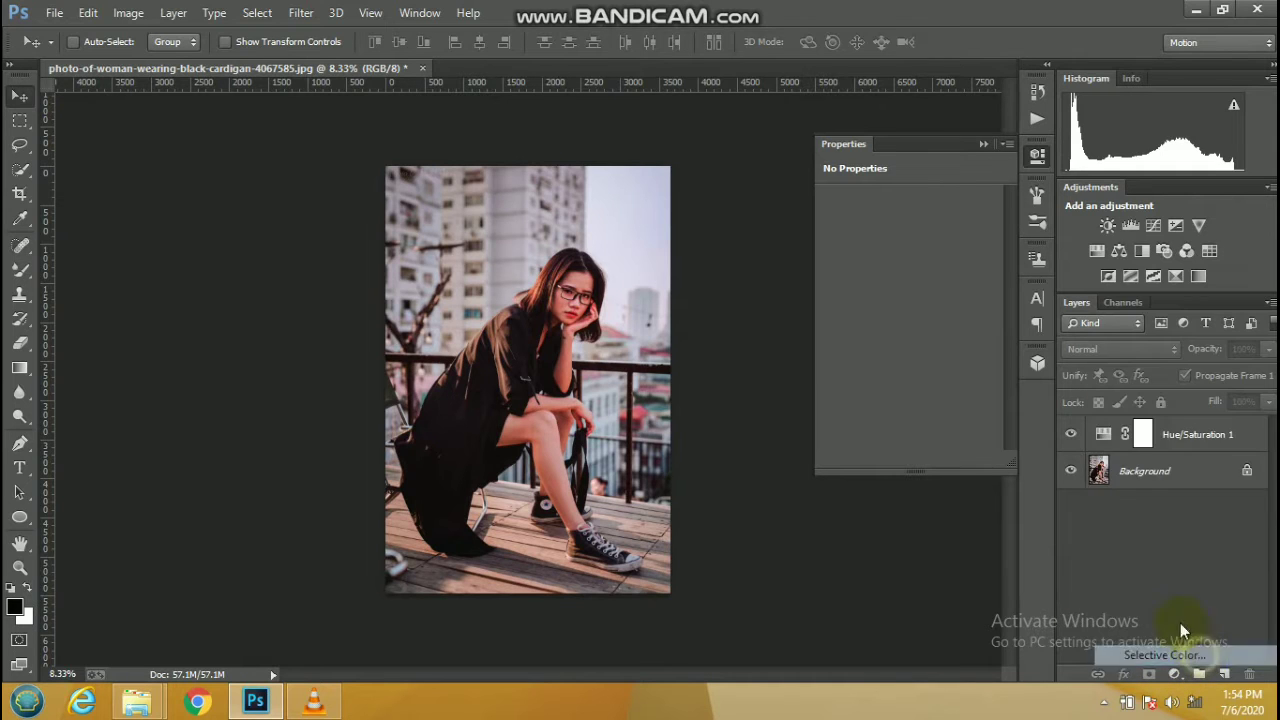
pyautogui.moveTo(910, 383); pyautogui.dragTo(906, 384)
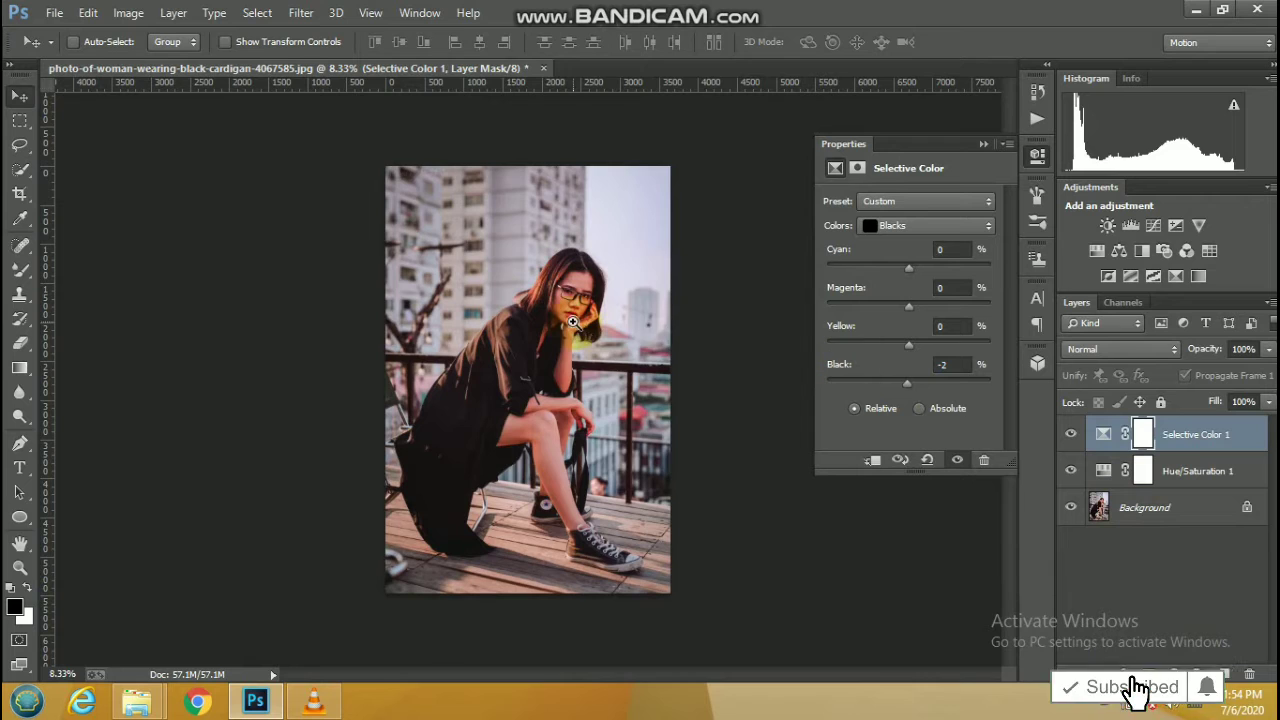
pyautogui.scroll(1, 582, 330)
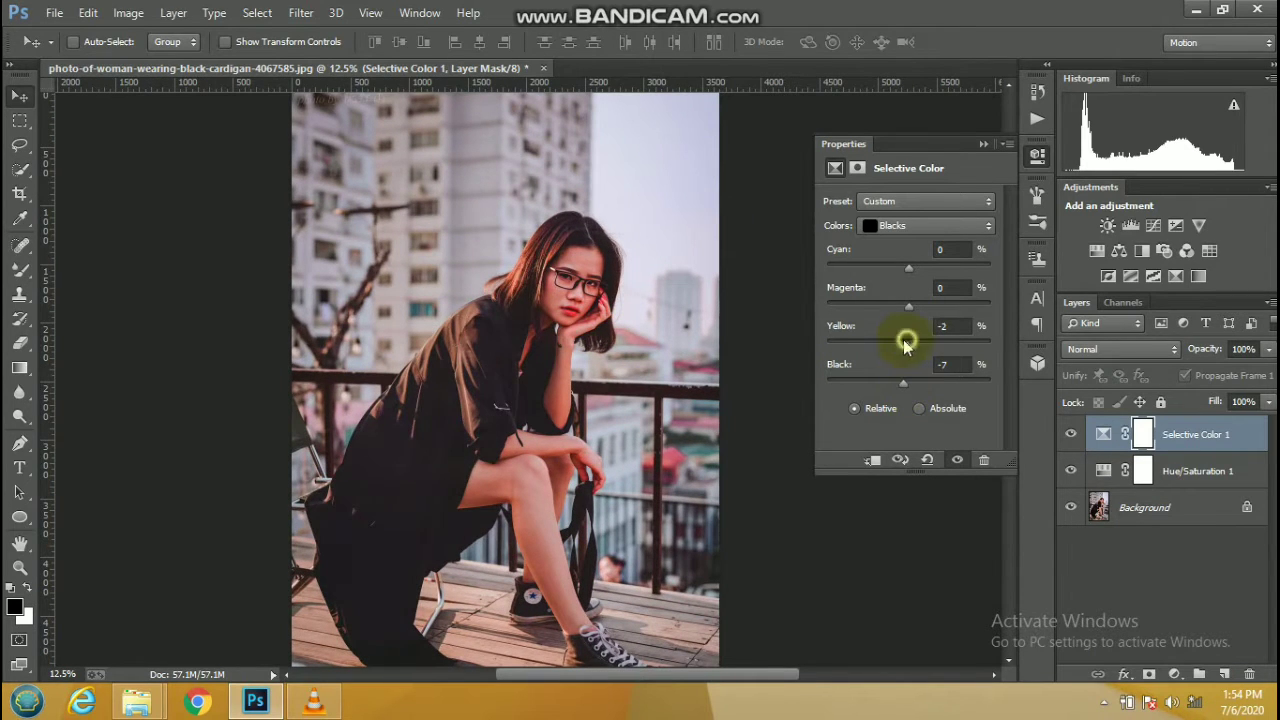
pyautogui.moveTo(905, 340); pyautogui.dragTo(901, 341)
pyautogui.moveTo(901, 390); pyautogui.dragTo(908, 395)
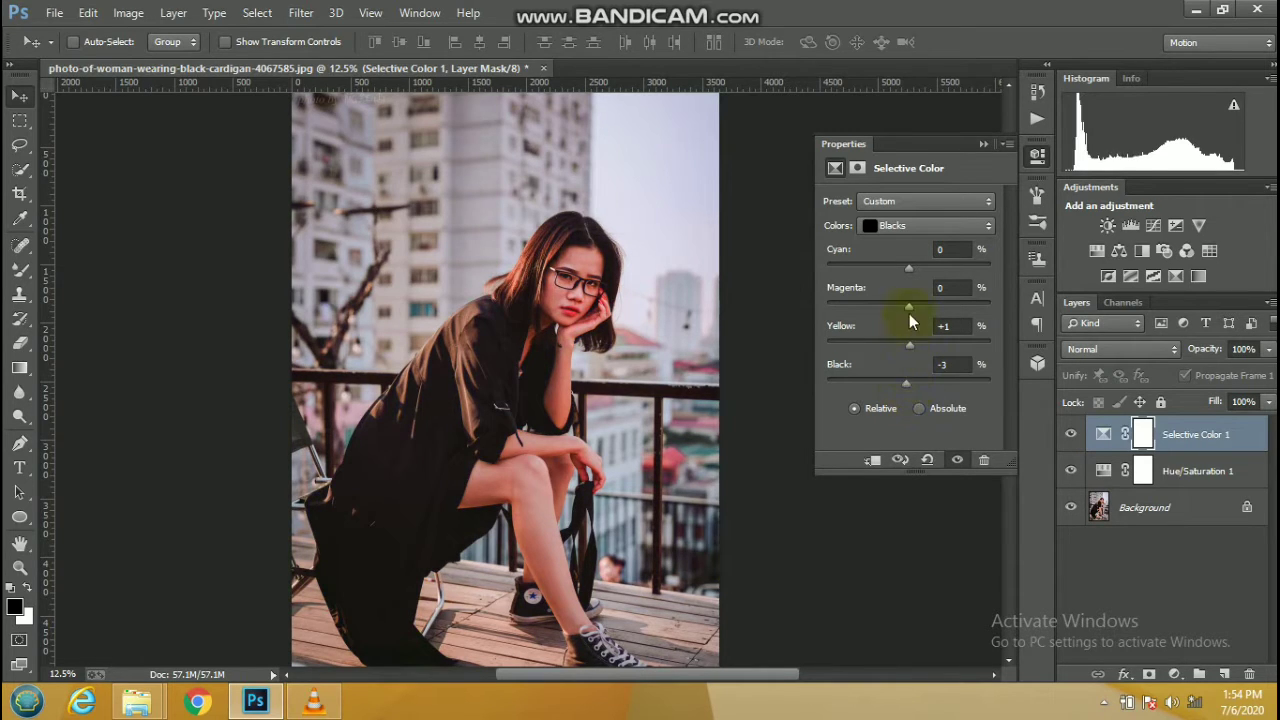
pyautogui.moveTo(907, 303); pyautogui.dragTo(907, 274)
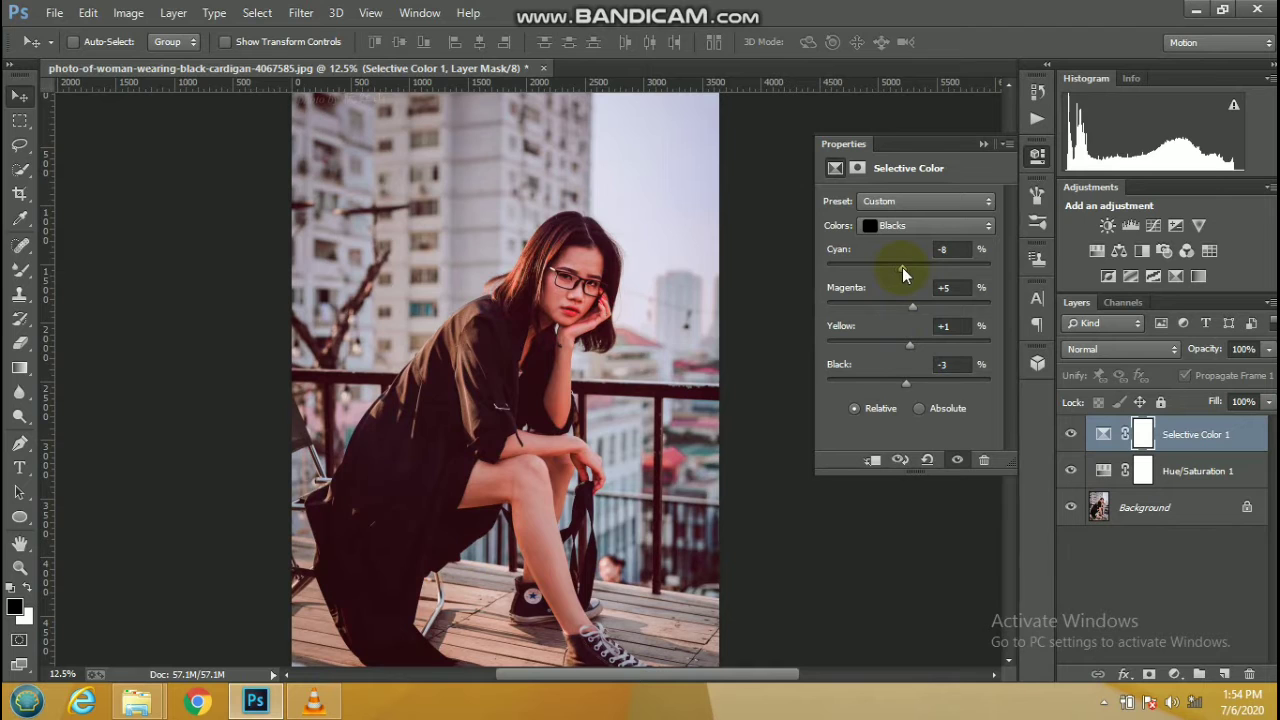
pyautogui.scroll(-1, 500, 371)
pyautogui.scroll(1, 563, 344)
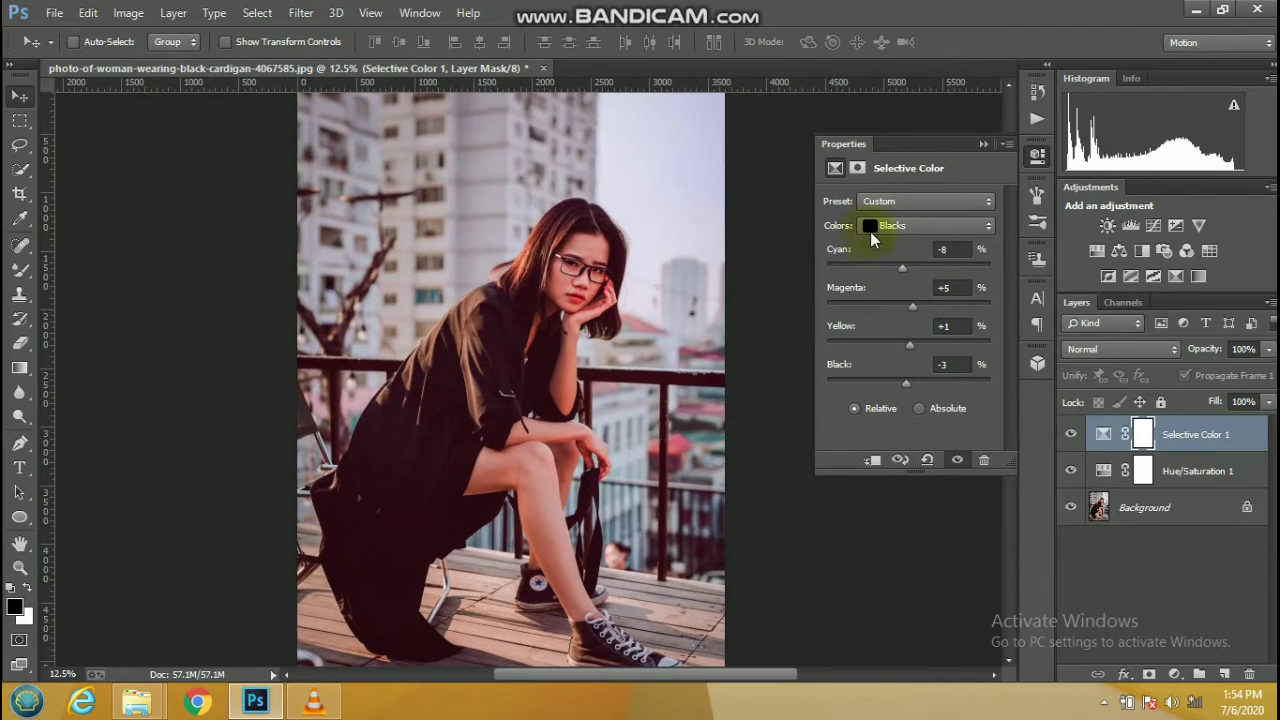
# Shift the Neutrals to Magenta +14, Yellow -5, Black +6
pyautogui.click(870, 228)
pyautogui.click(934, 346)
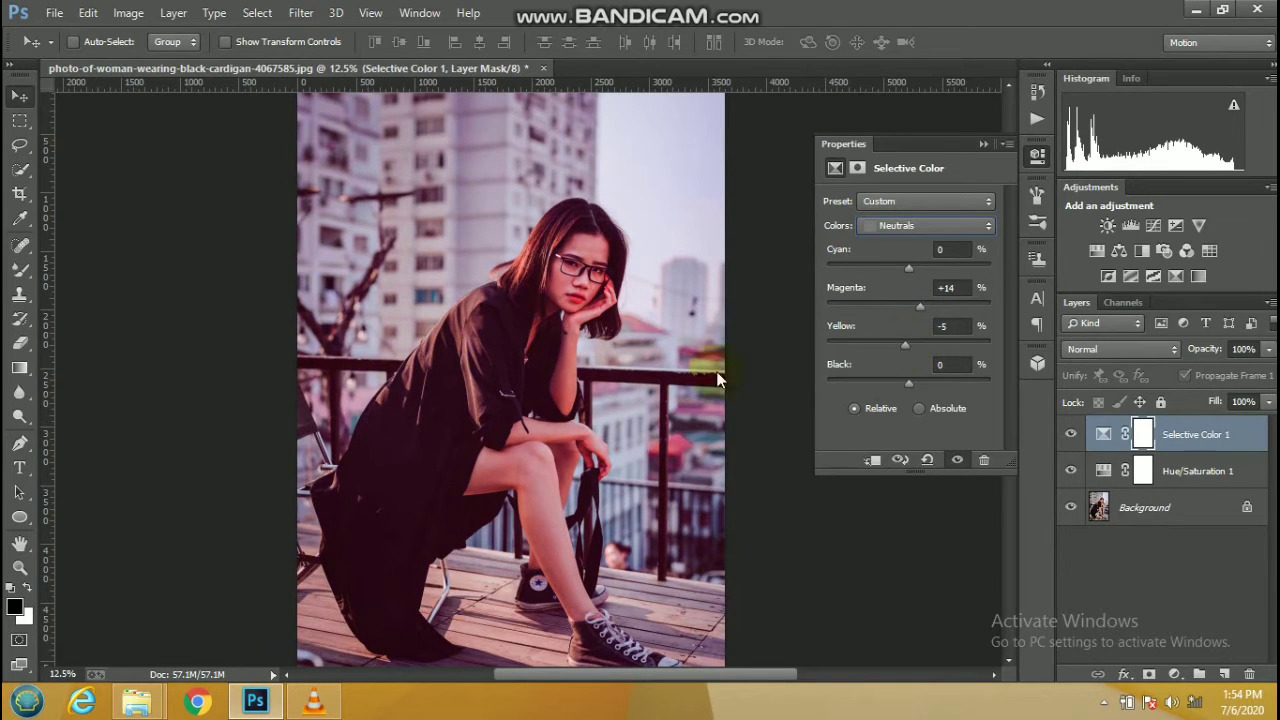
pyautogui.scroll(-1, 523, 394)
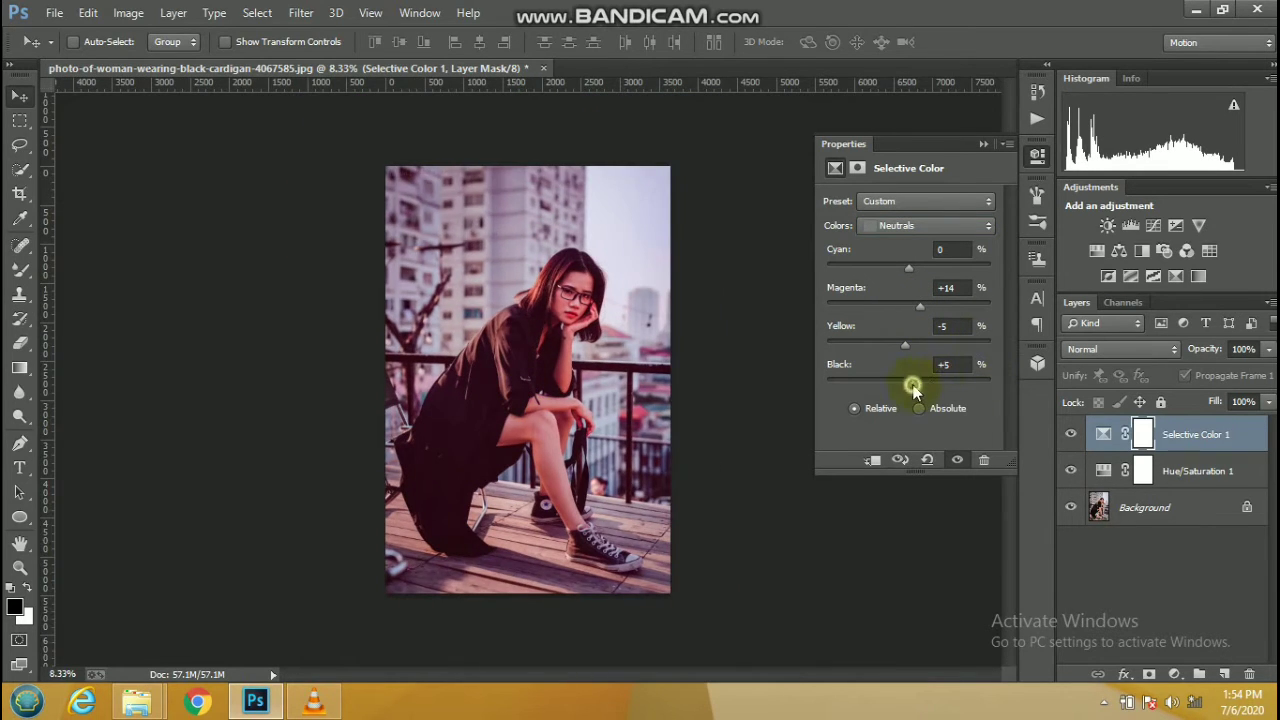
pyautogui.scroll(1, 594, 380)
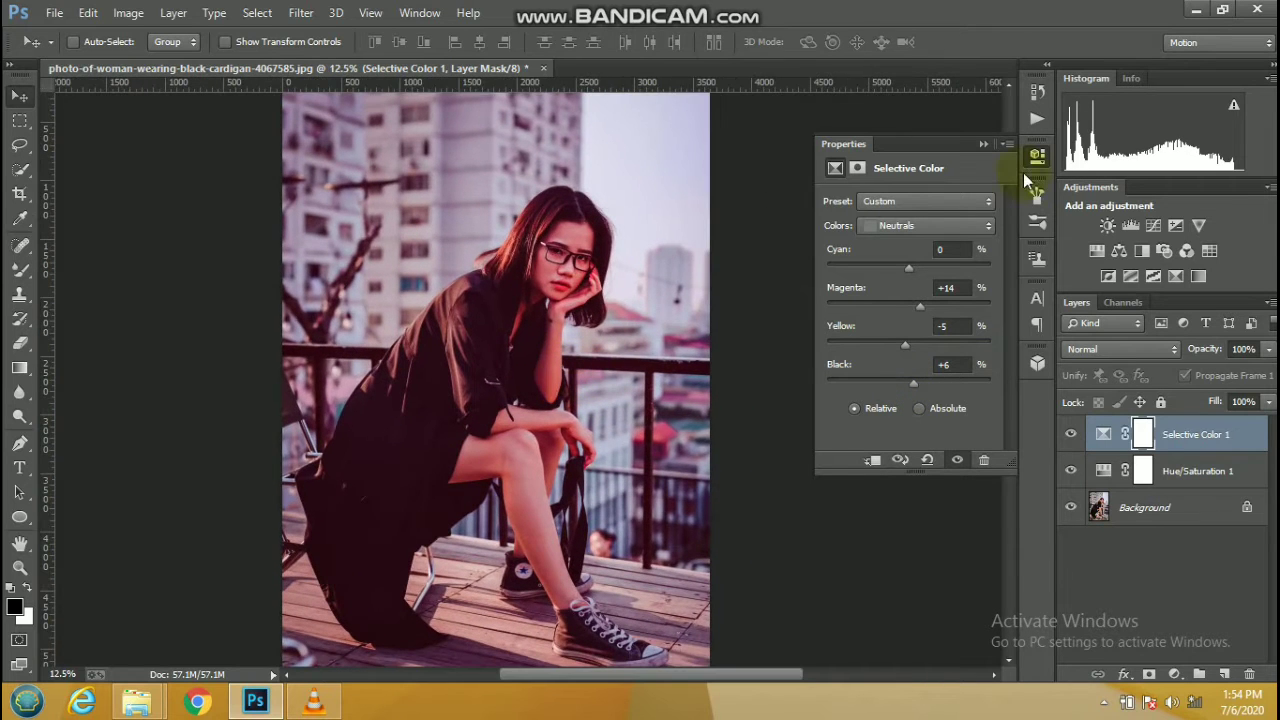
pyautogui.click(983, 147)
pyautogui.scroll(-1, 528, 380)
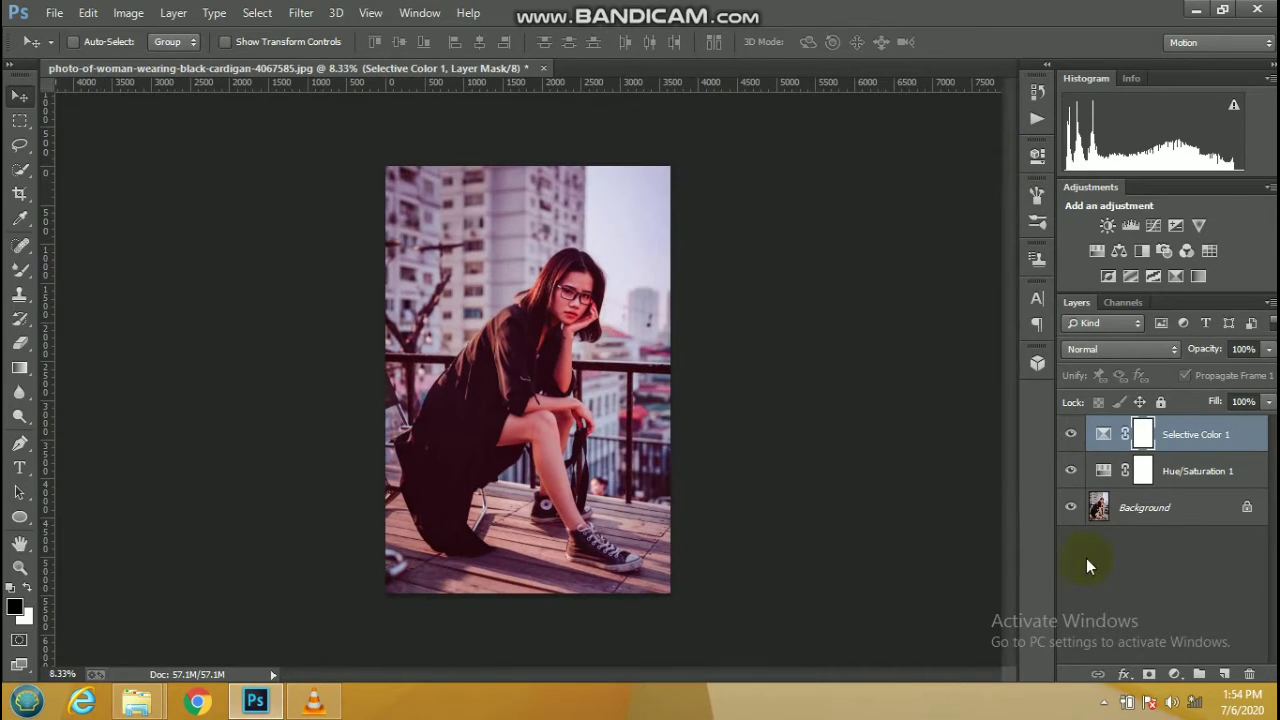
# On a new layer, dab a soft orange 419 px, 18% opacity brush on the upper-left building
pyautogui.click(1222, 675)
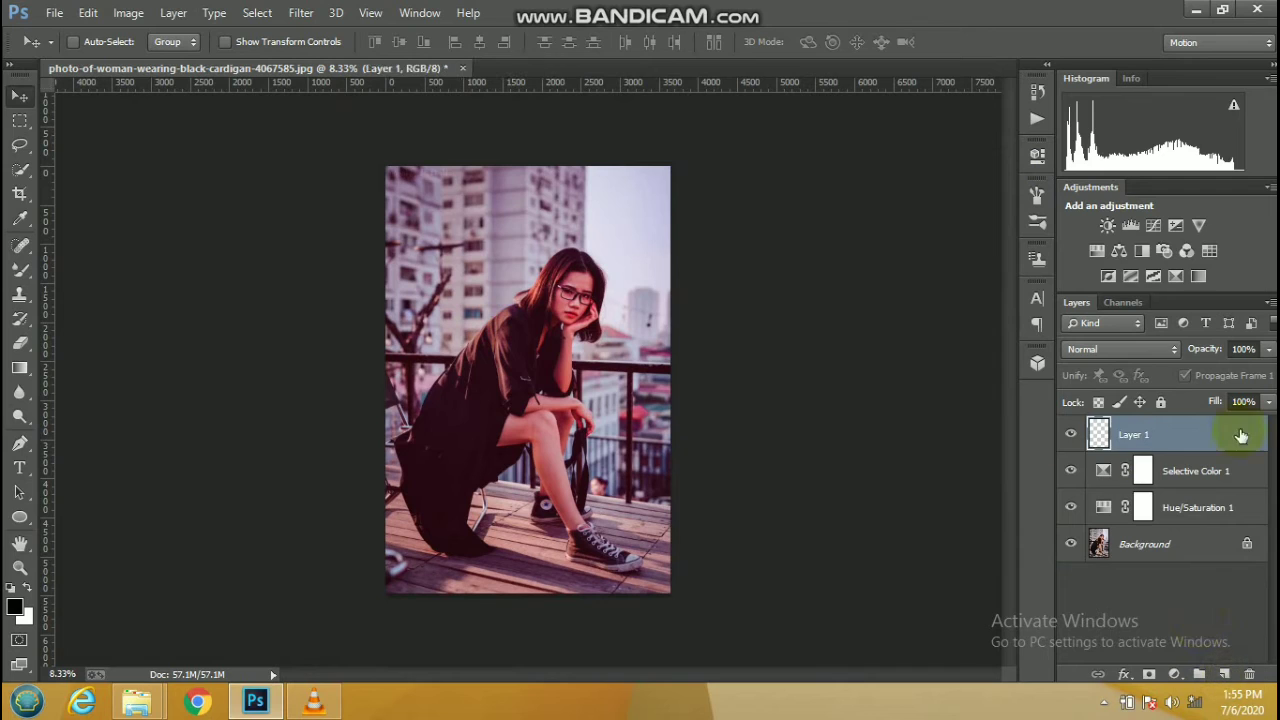
pyautogui.click(130, 14)
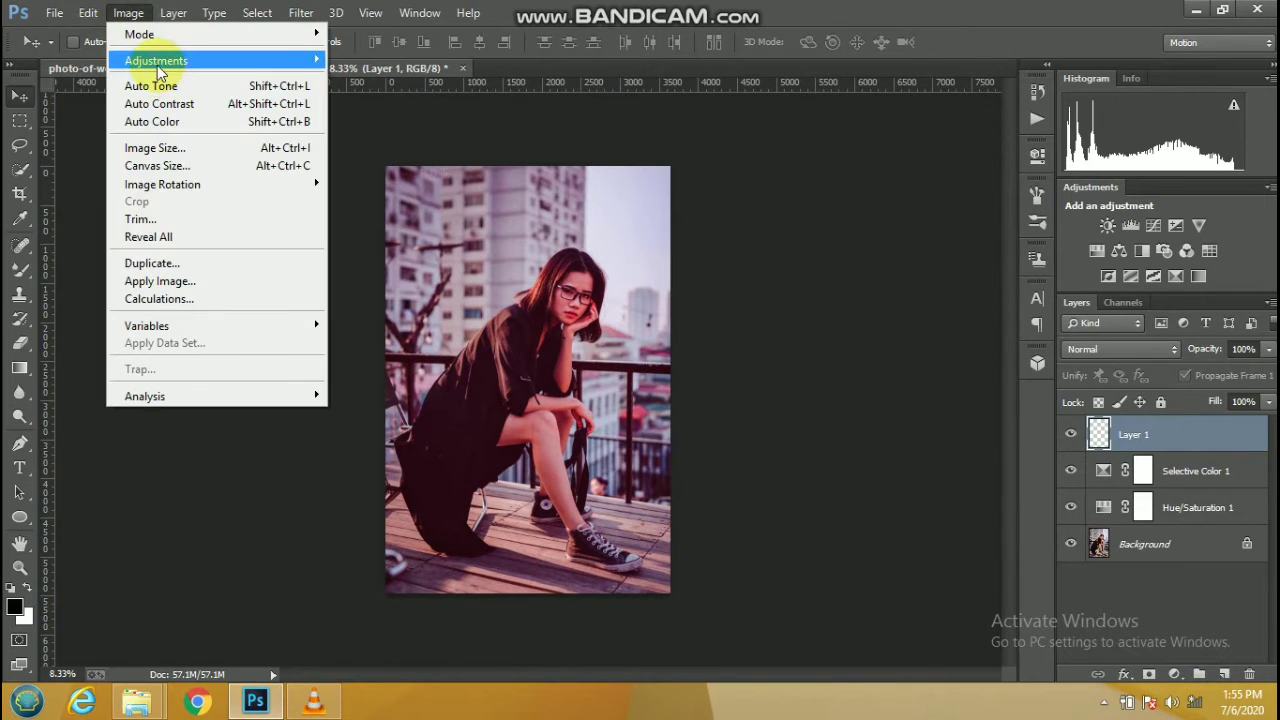
pyautogui.click(22, 275)
pyautogui.click(78, 264)
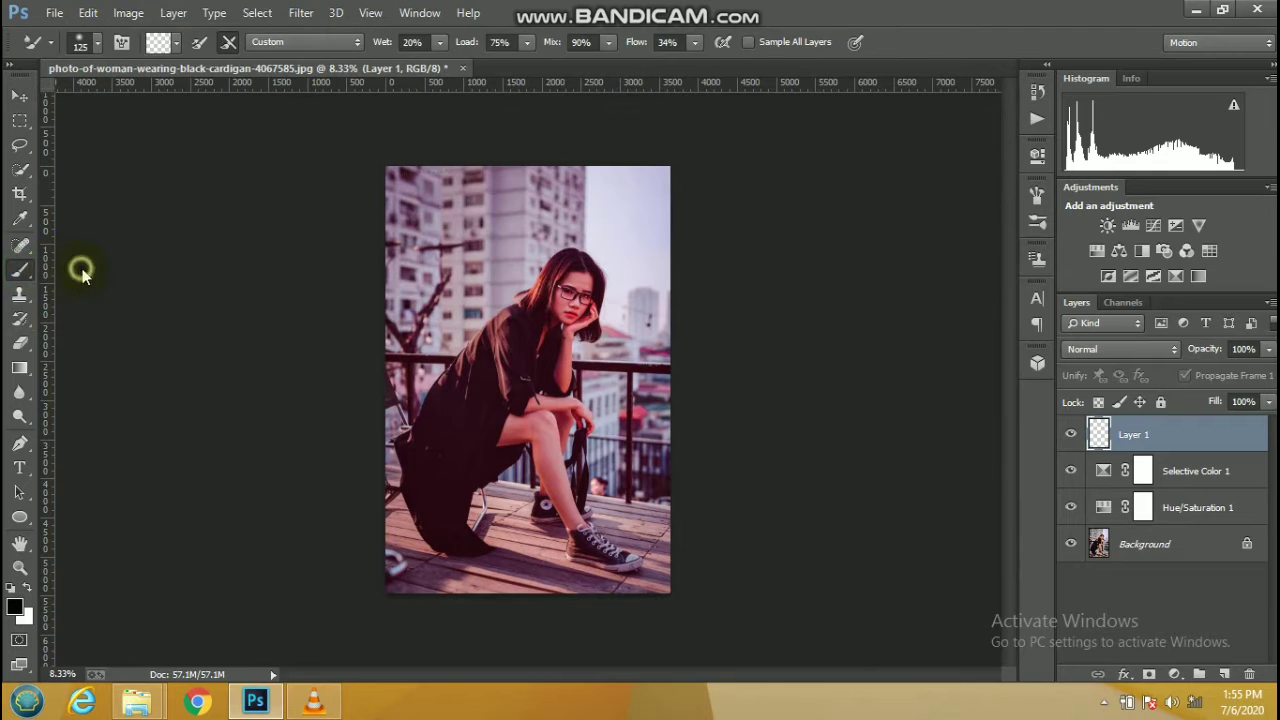
pyautogui.click(16, 608)
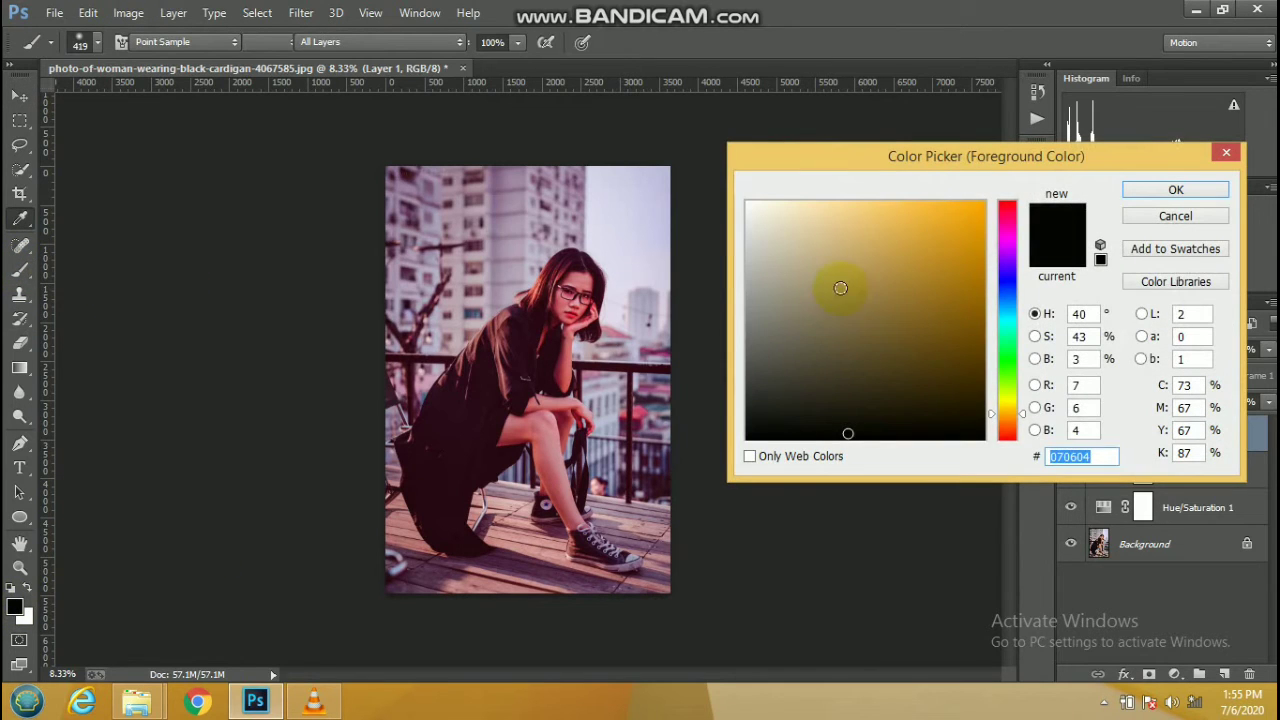
pyautogui.click(982, 206)
pyautogui.click(1160, 190)
pyautogui.rightClick(490, 255)
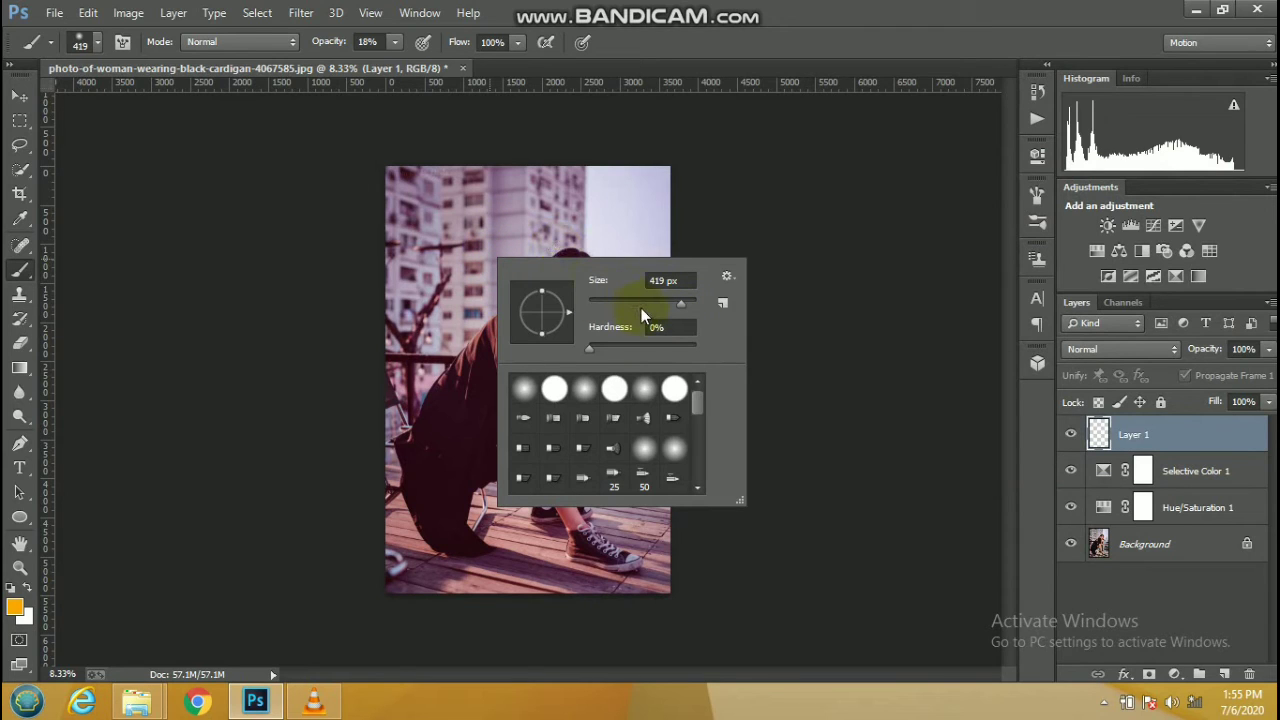
pyautogui.click(440, 237)
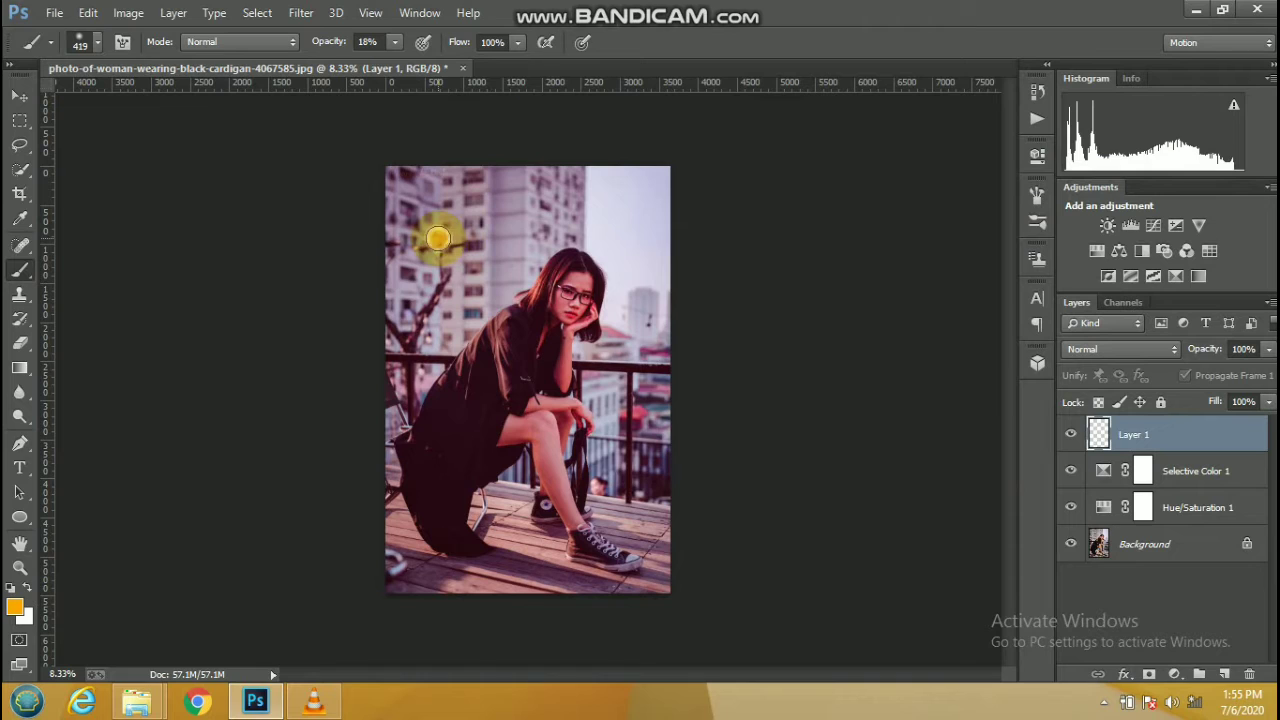
pyautogui.click(438, 237)
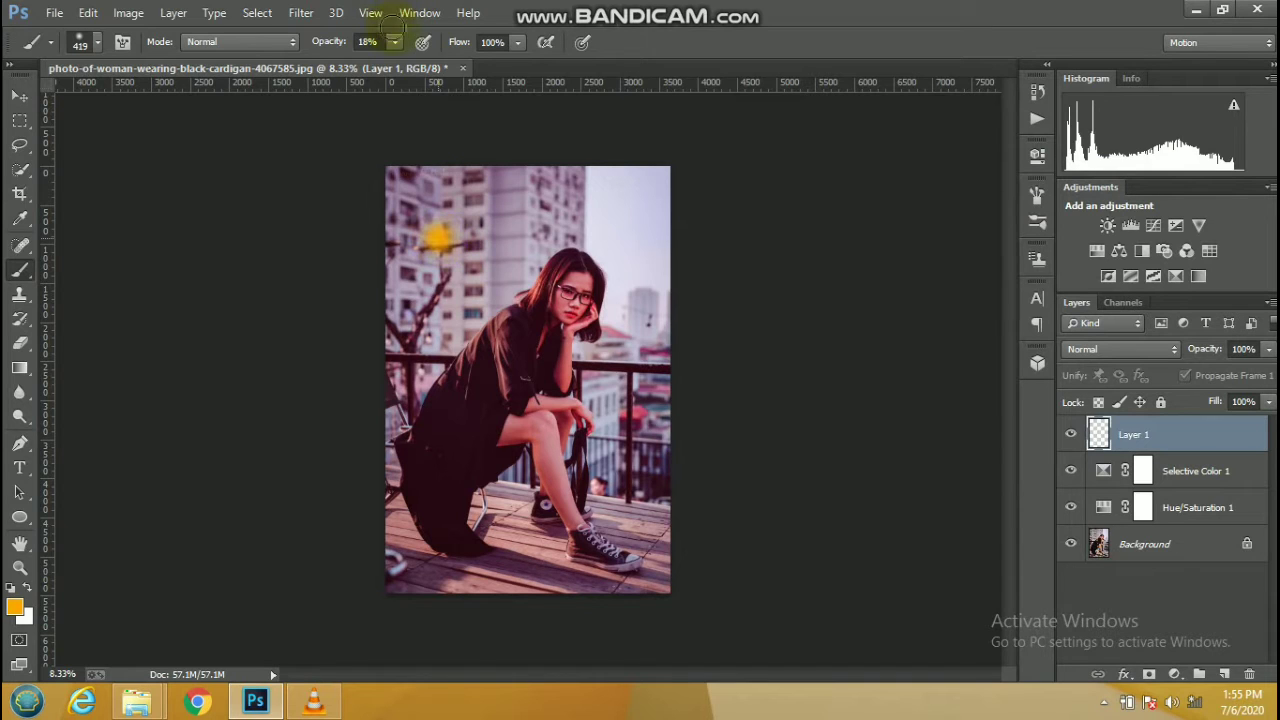
# Raise brush opacity to 42% and enlarge the orange glow over the upper-left buildings
pyautogui.moveTo(412, 64); pyautogui.dragTo(418, 64)
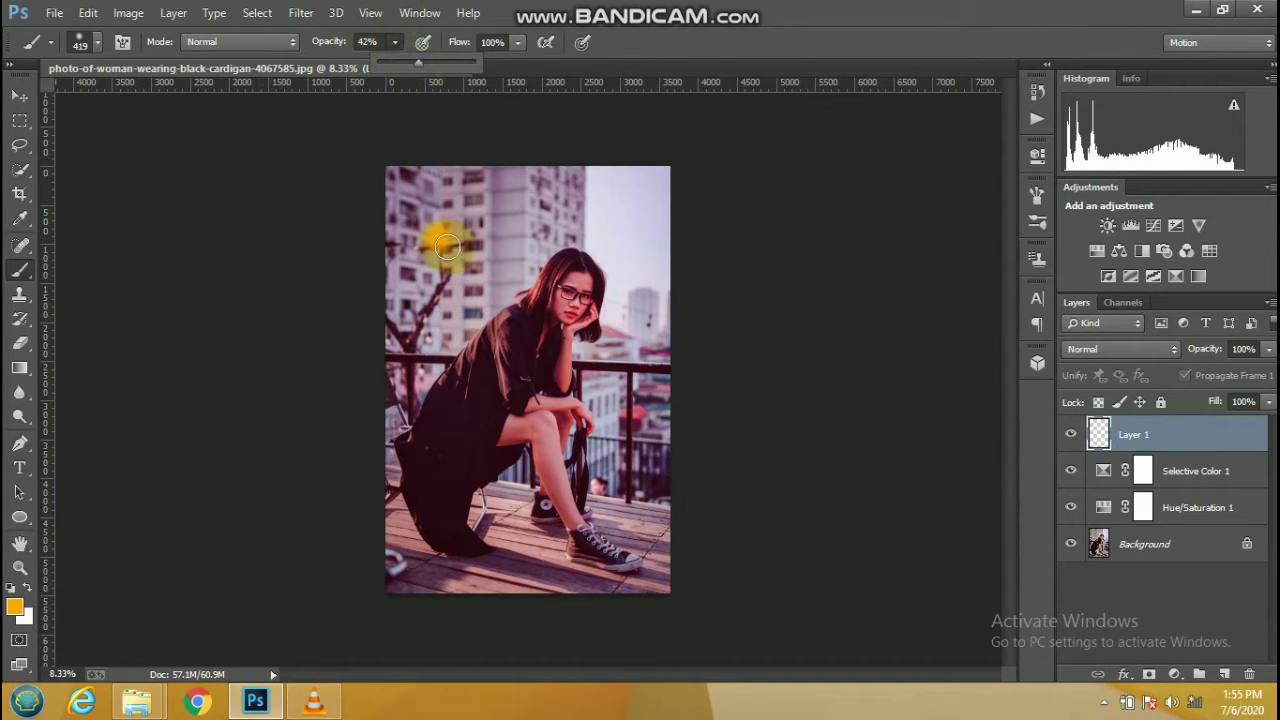
pyautogui.click(19, 95)
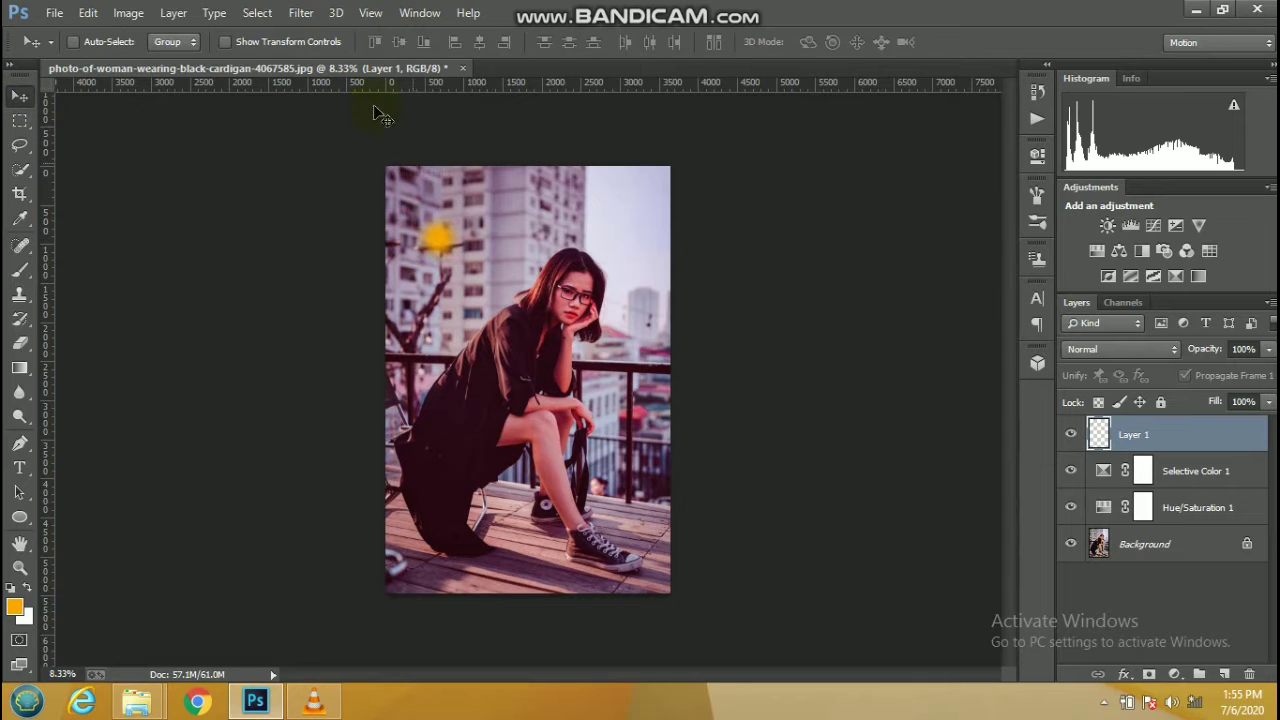
pyautogui.click(476, 218)
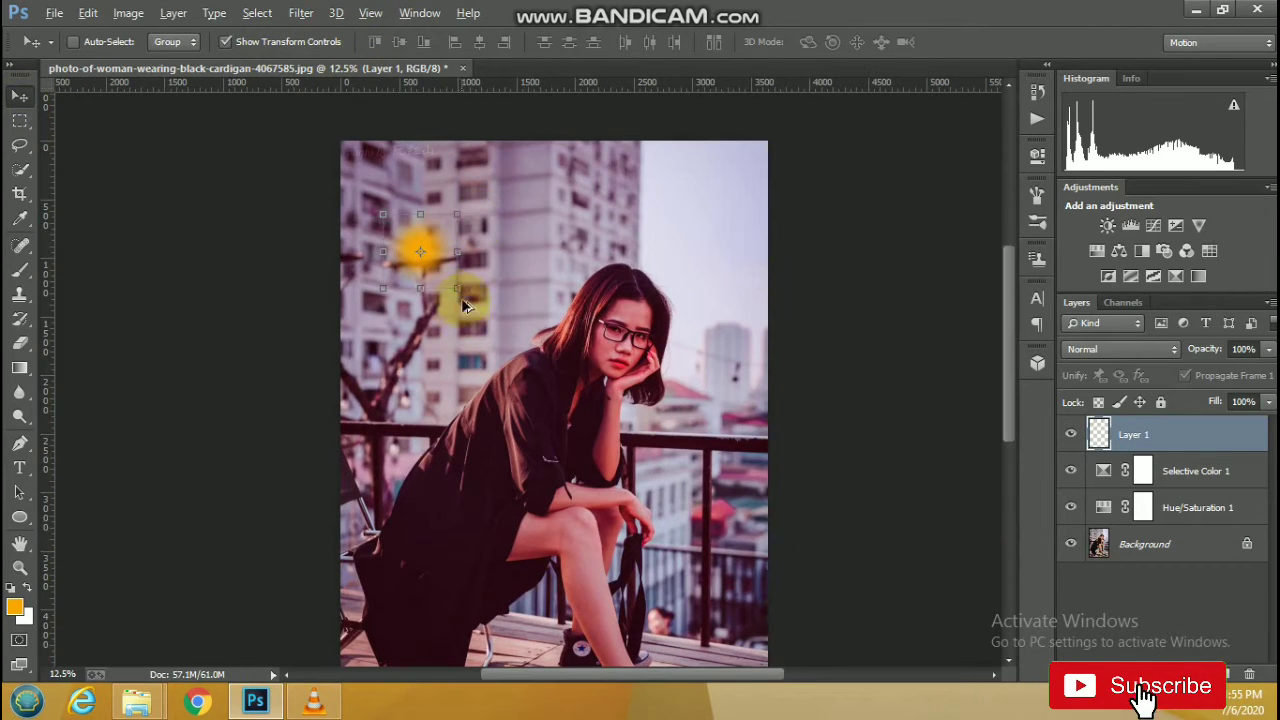
pyautogui.moveTo(481, 287); pyautogui.dragTo(727, 481)
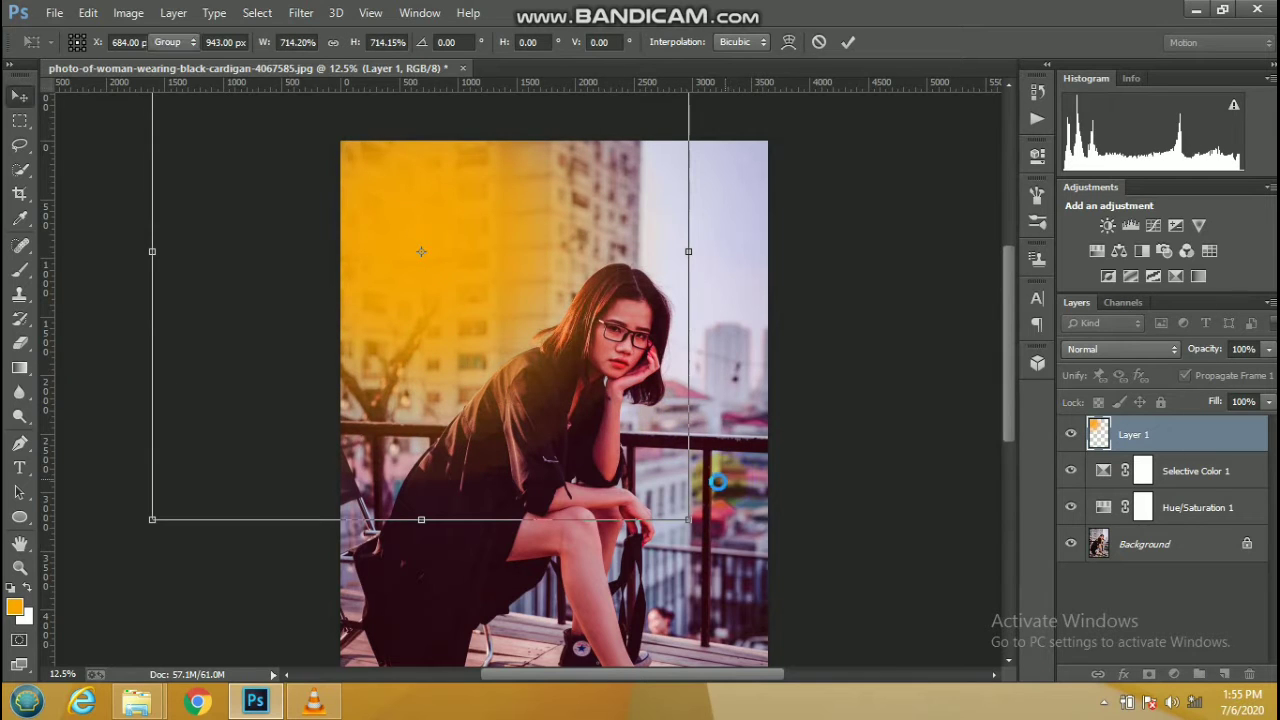
pyautogui.press('Return')
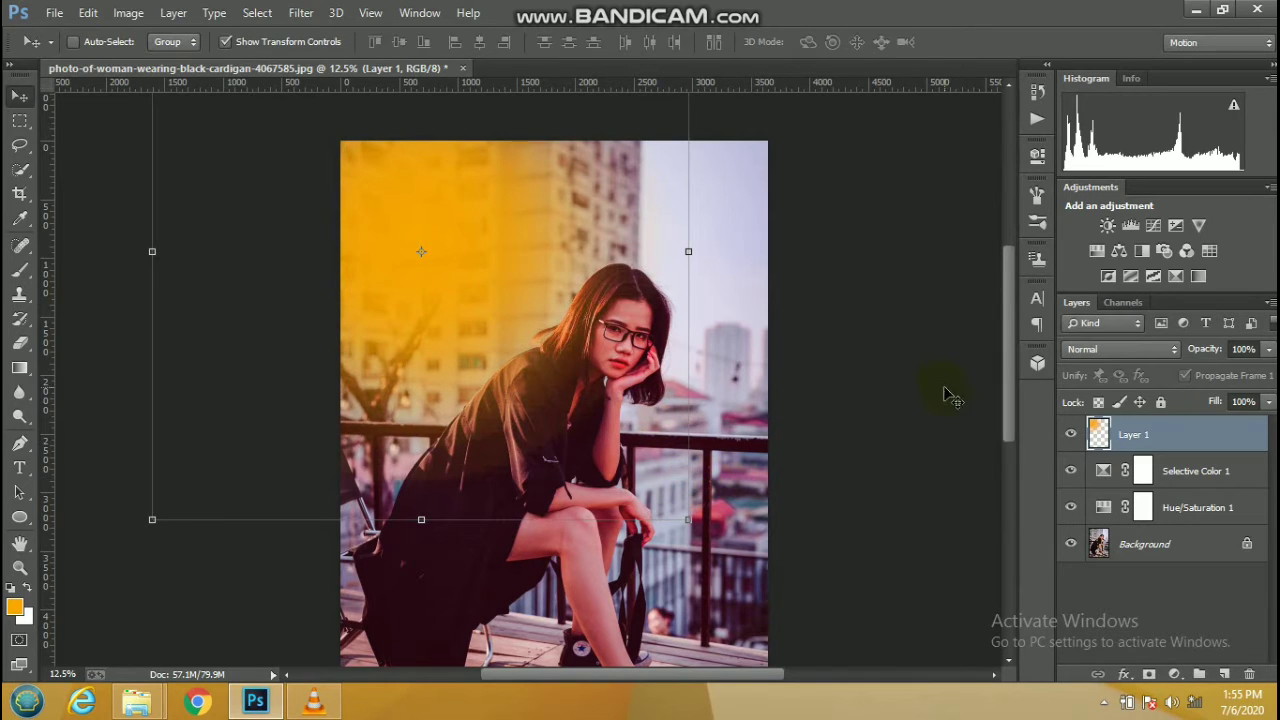
# Set Layer 1 to Screen blending and scale the glow larger, shifting it up and left
pyautogui.click(1120, 349)
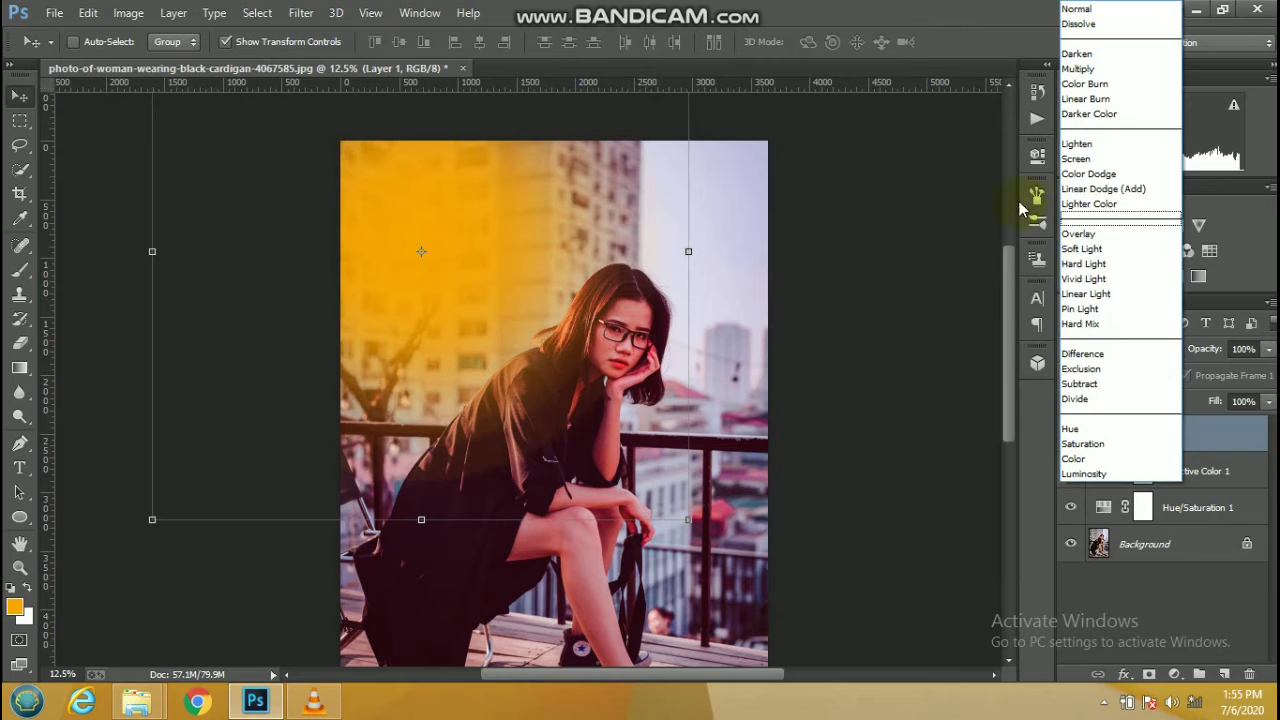
pyautogui.click(1100, 157)
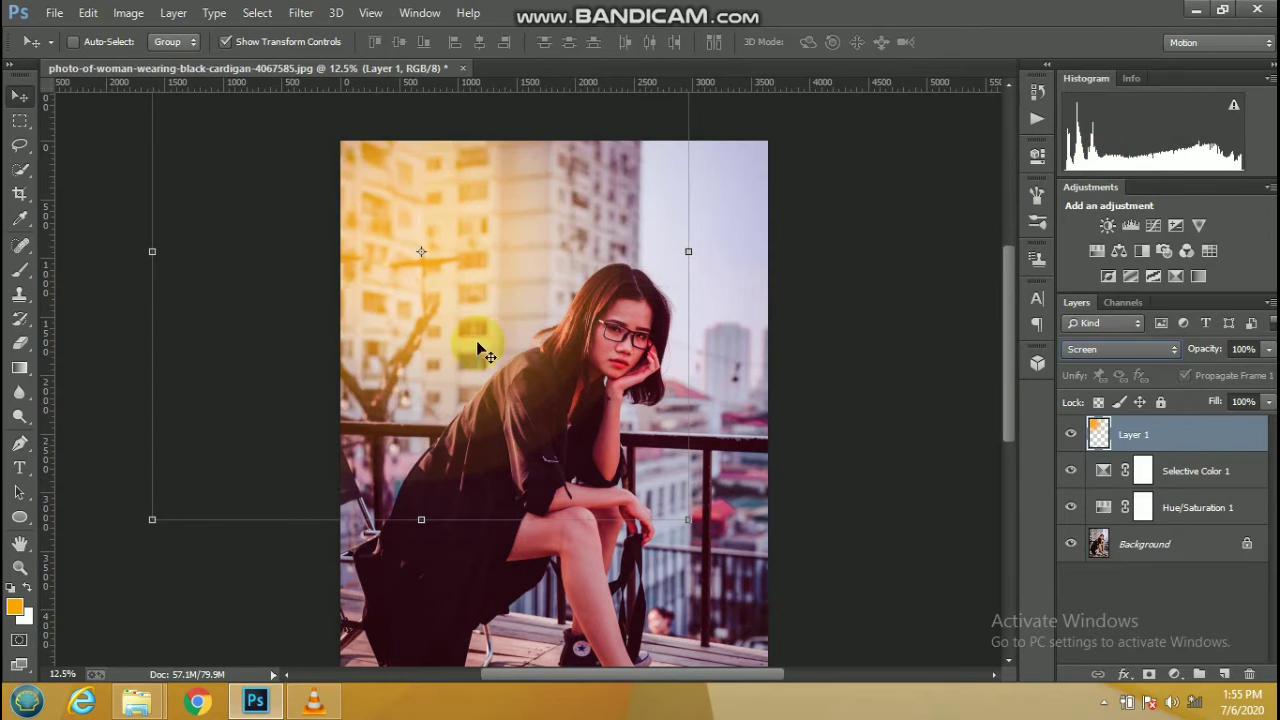
pyautogui.moveTo(477, 343)
pyautogui.mouseDown()
pyautogui.moveTo(650, 336)
pyautogui.moveTo(641, 362)
pyautogui.mouseUp()
pyautogui.keyDown('alt'); pyautogui.click(641, 363); pyautogui.keyUp('alt')
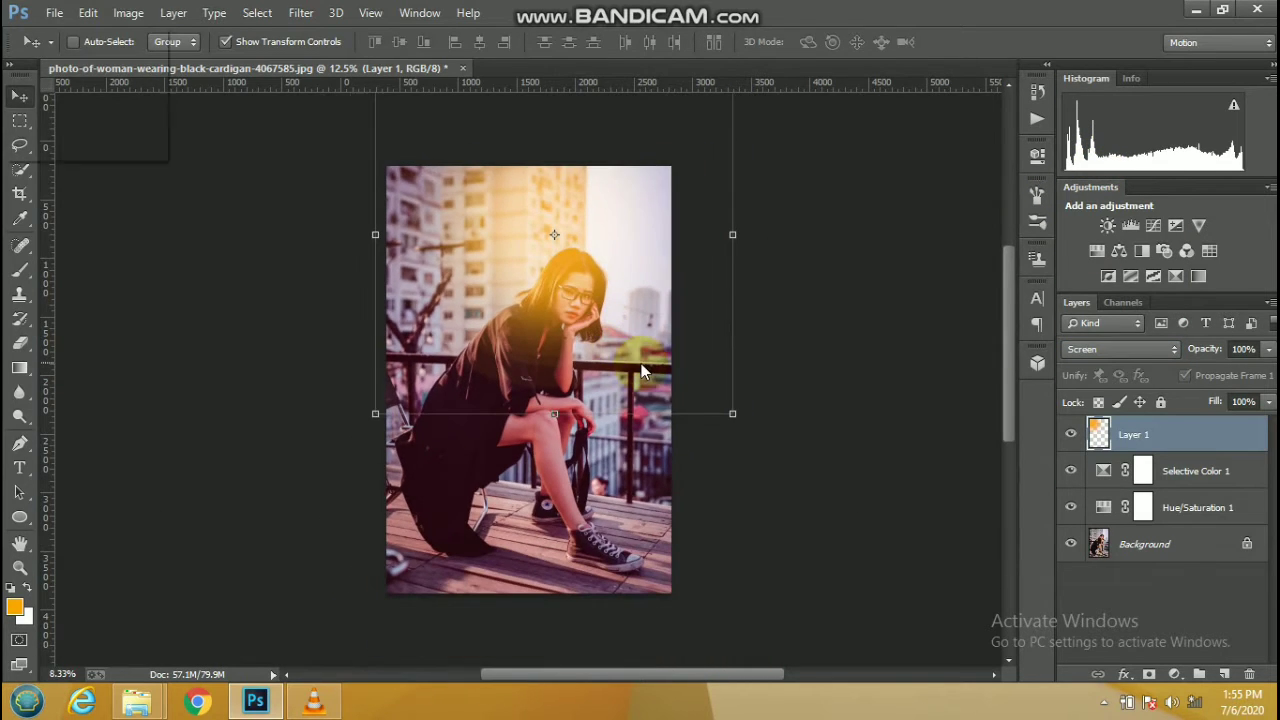
pyautogui.hotkey('alt', 'space')
pyautogui.click(731, 405)
pyautogui.moveTo(730, 410); pyautogui.dragTo(834, 539)
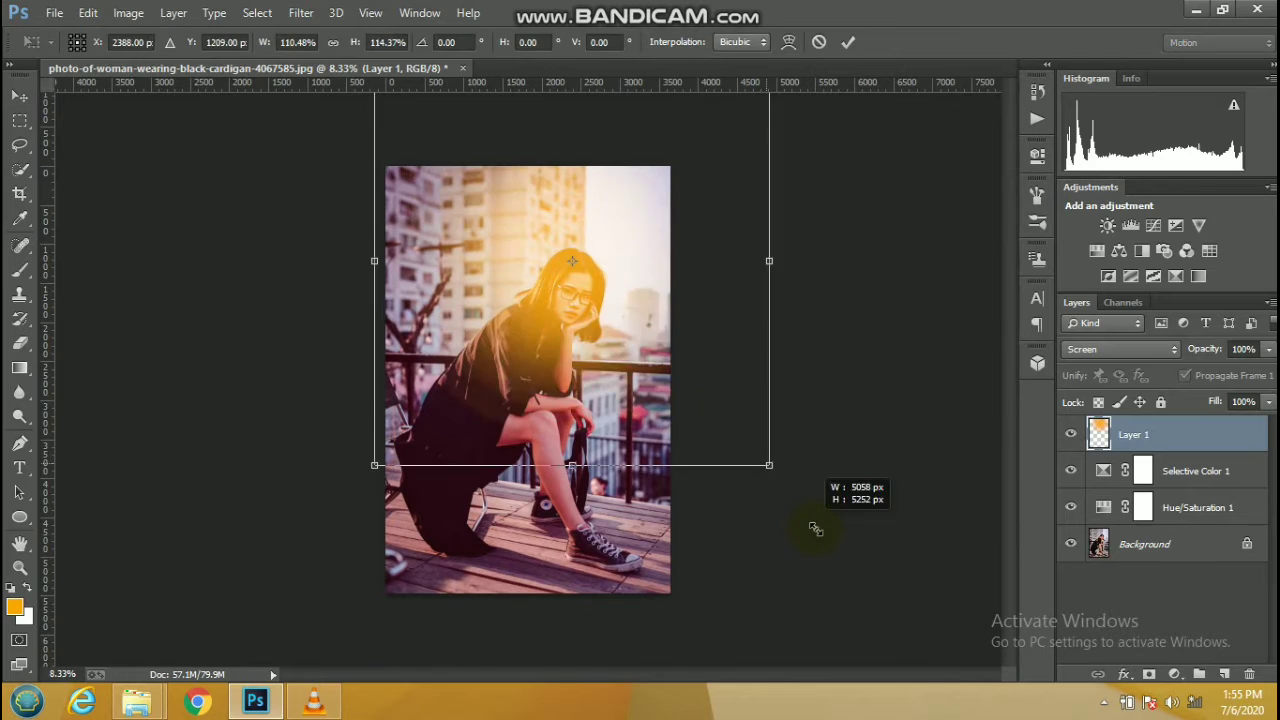
pyautogui.moveTo(730, 405); pyautogui.dragTo(705, 362)
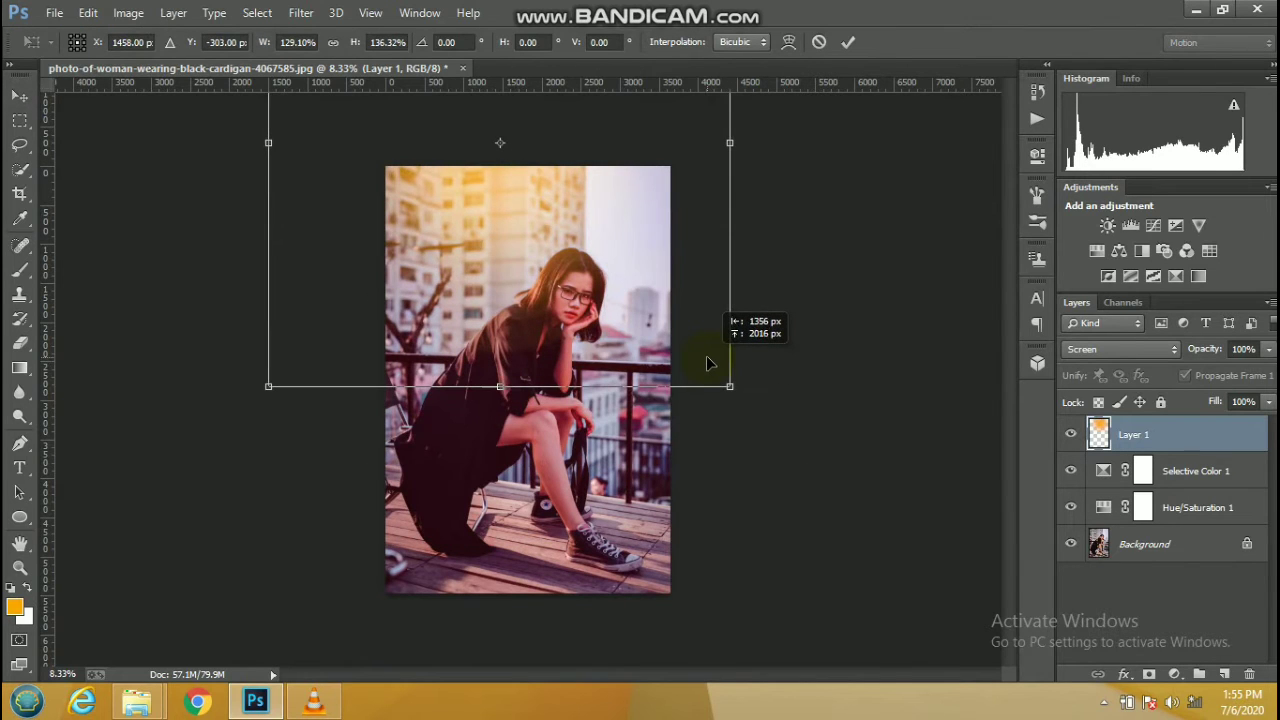
pyautogui.click(1126, 470)
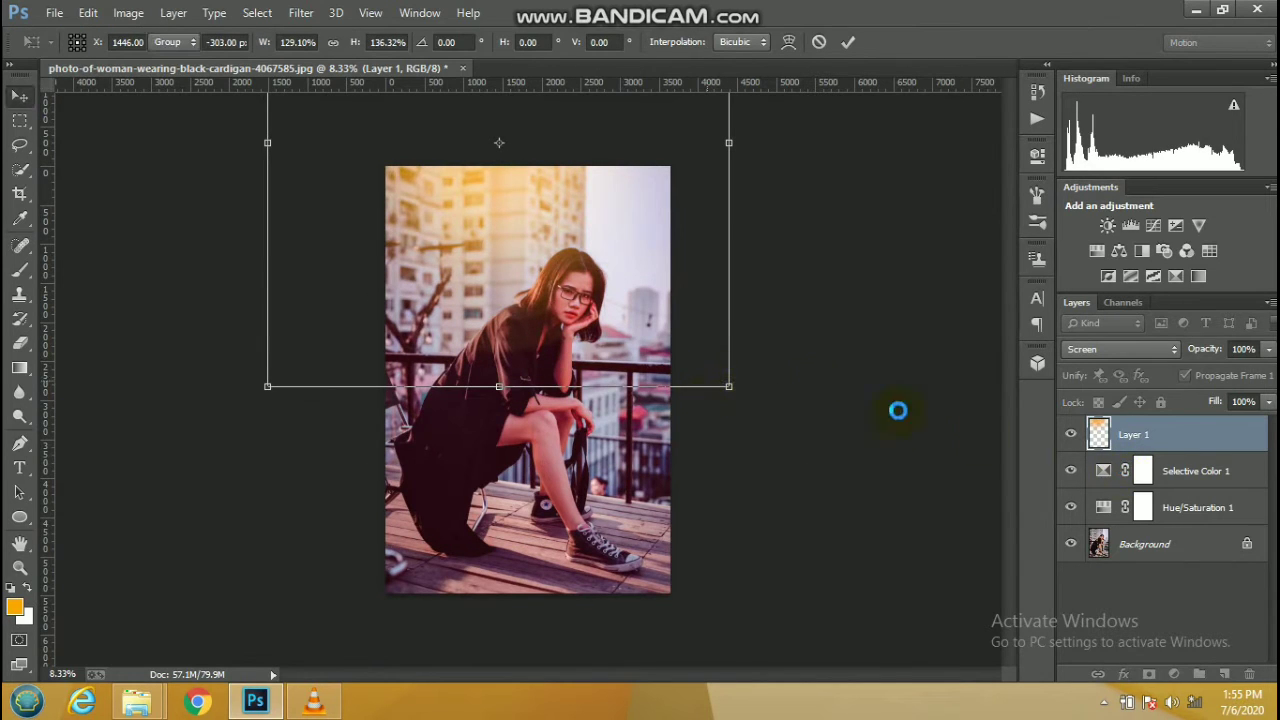
pyautogui.doubleClick(702, 354)
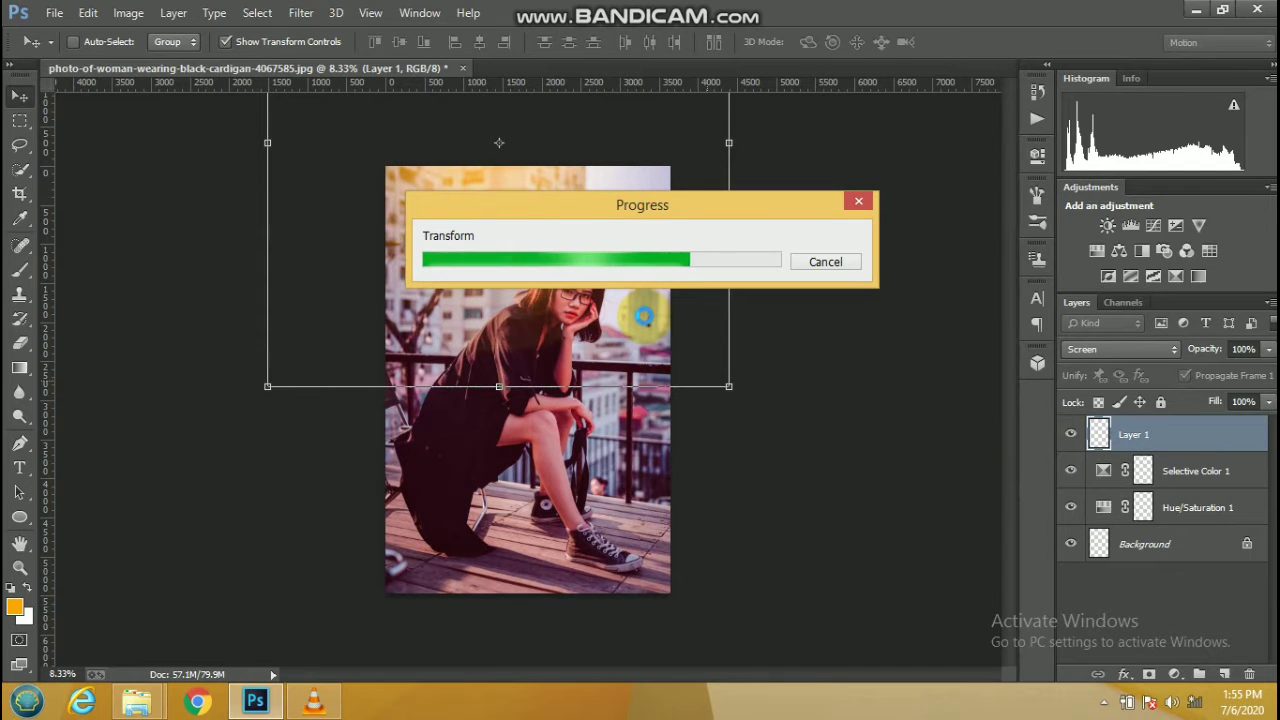
pyautogui.hotkey('ctrl', '+')
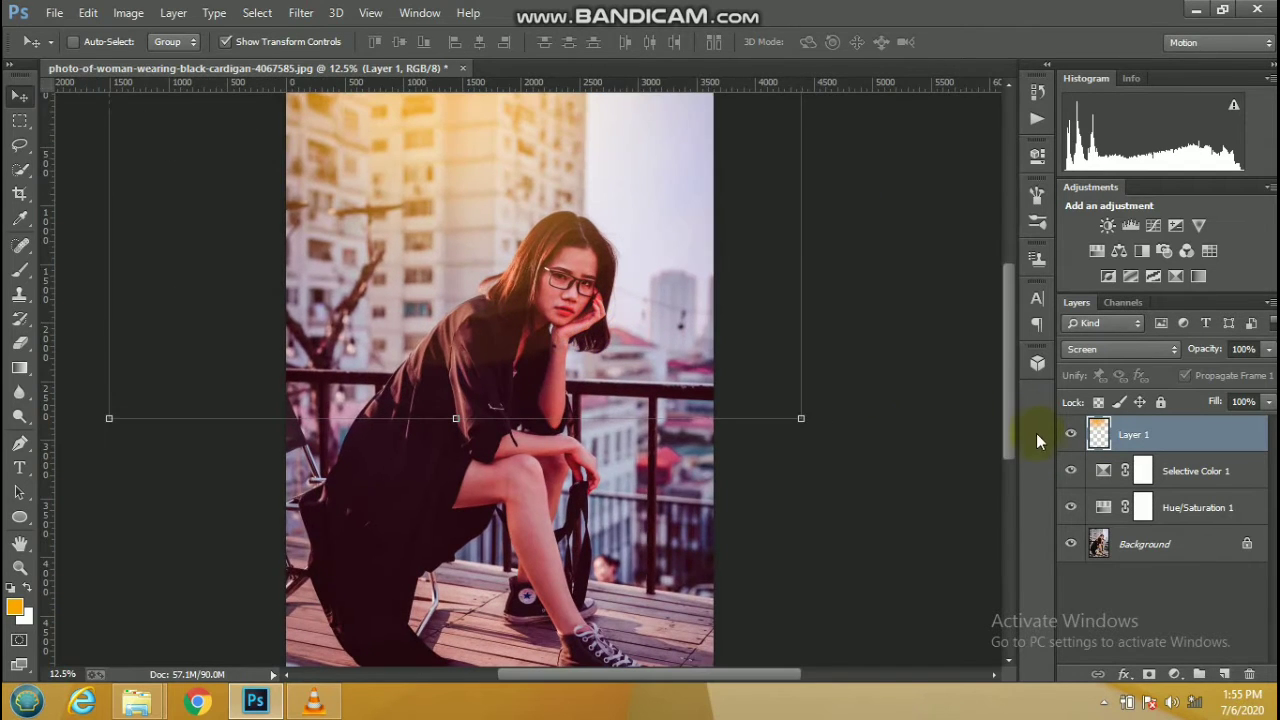
# Delete the orange glow Layer 1, set a soft round brush at 100% opacity, and select Background
pyautogui.click(1070, 436)
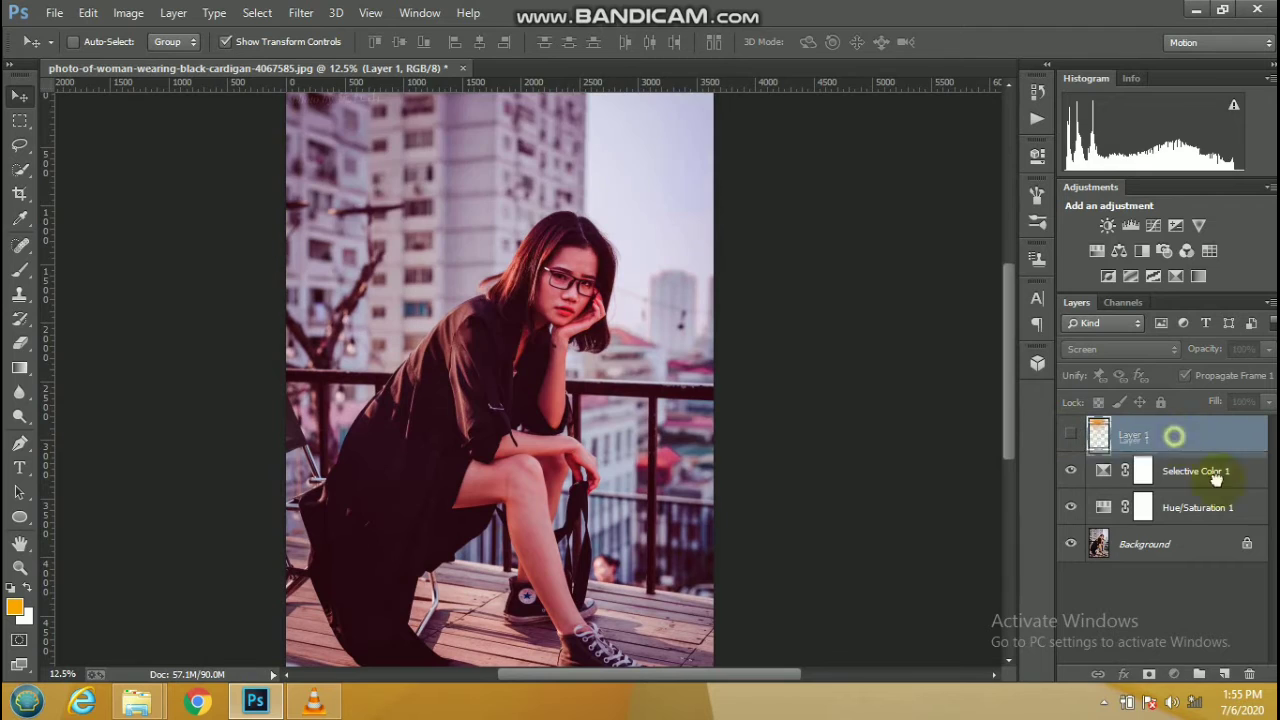
pyautogui.press('Delete')
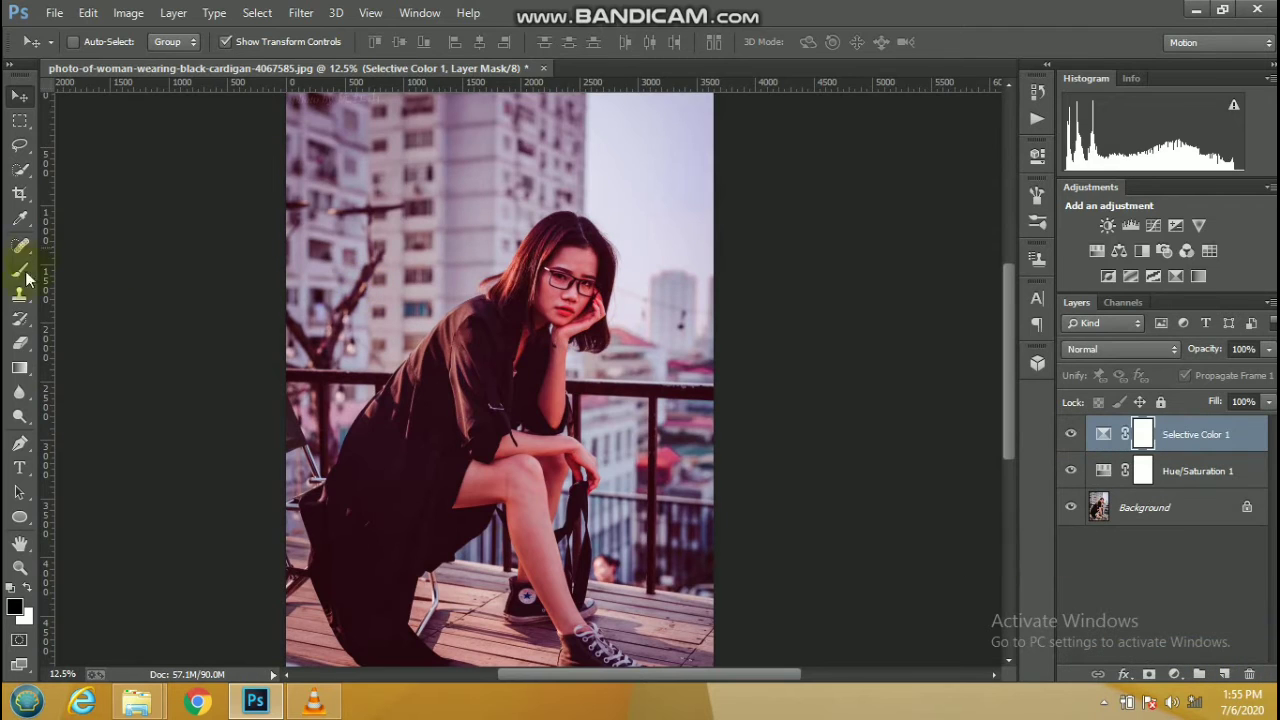
pyautogui.click(22, 274)
pyautogui.rightClick(441, 224)
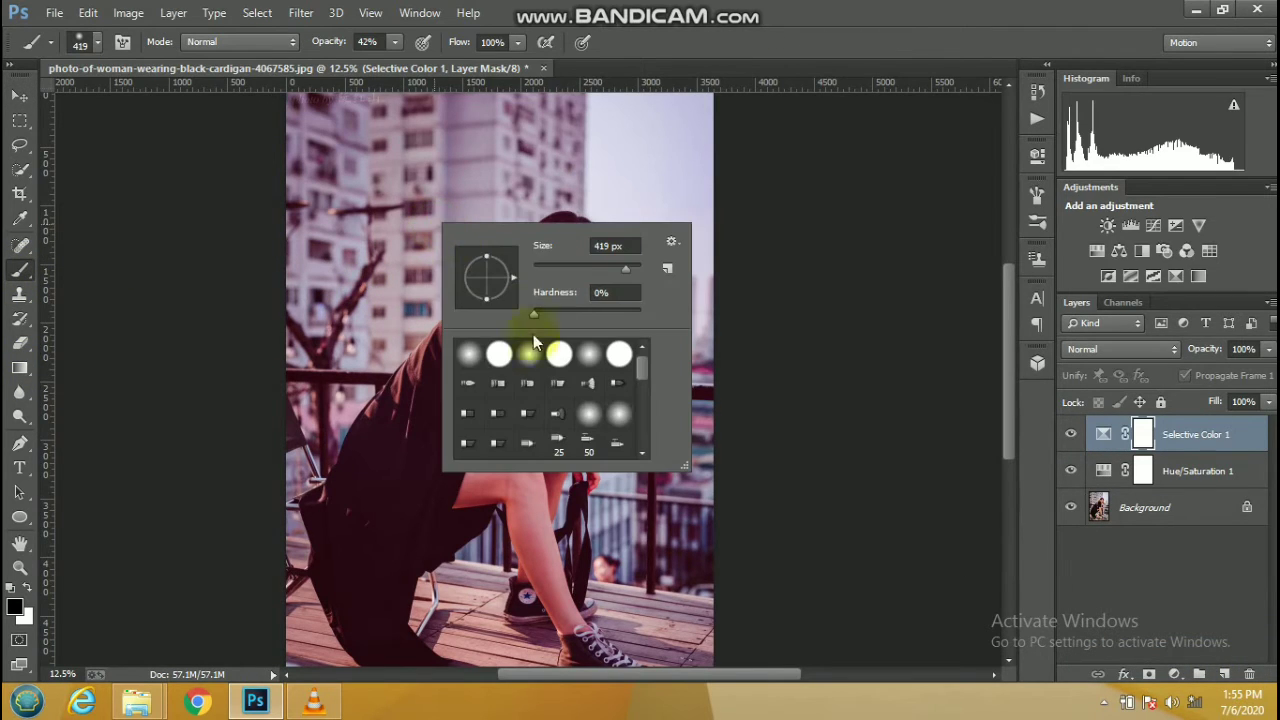
pyautogui.click(468, 356)
pyautogui.click(410, 205)
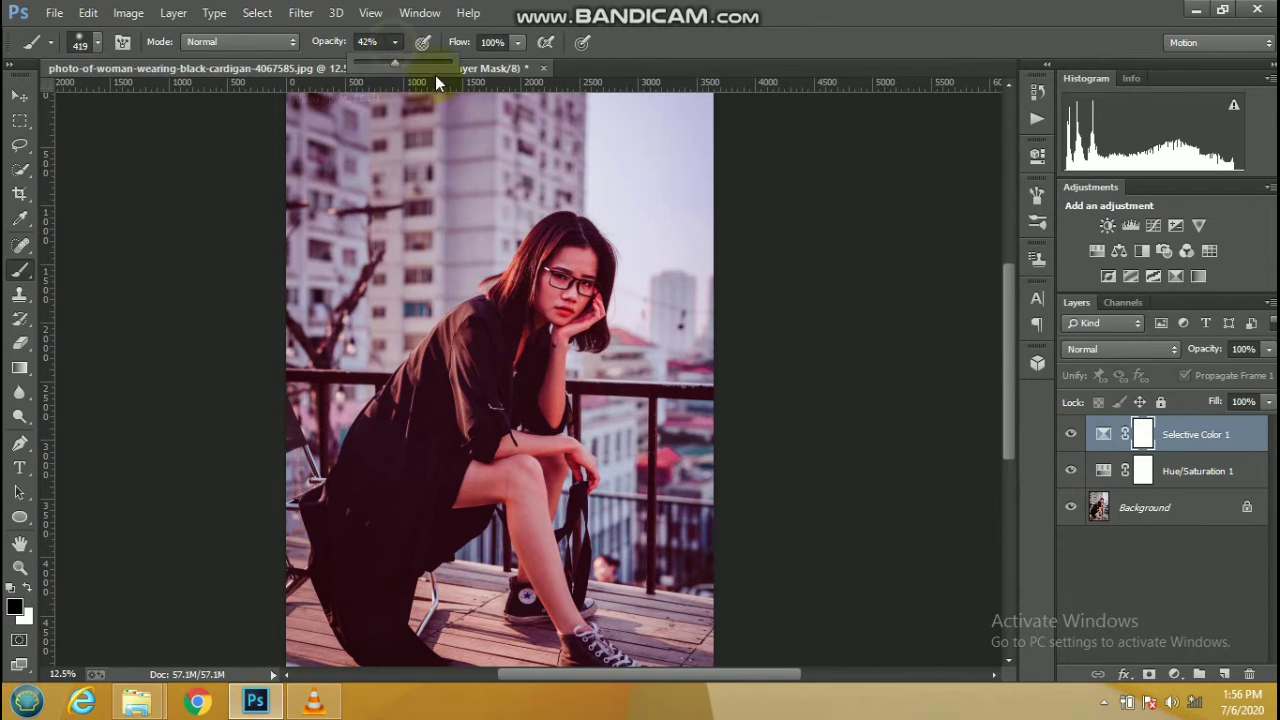
pyautogui.moveTo(395, 62); pyautogui.dragTo(450, 62)
pyautogui.click(440, 222)
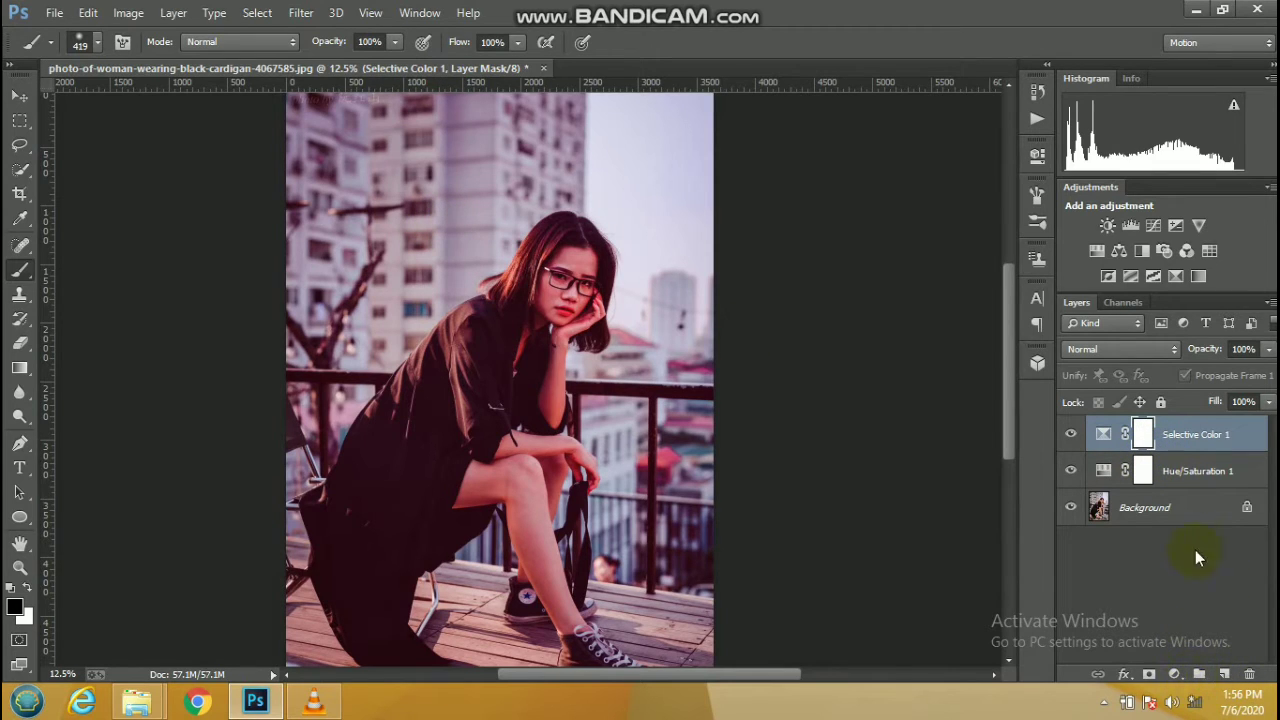
pyautogui.click(1193, 512)
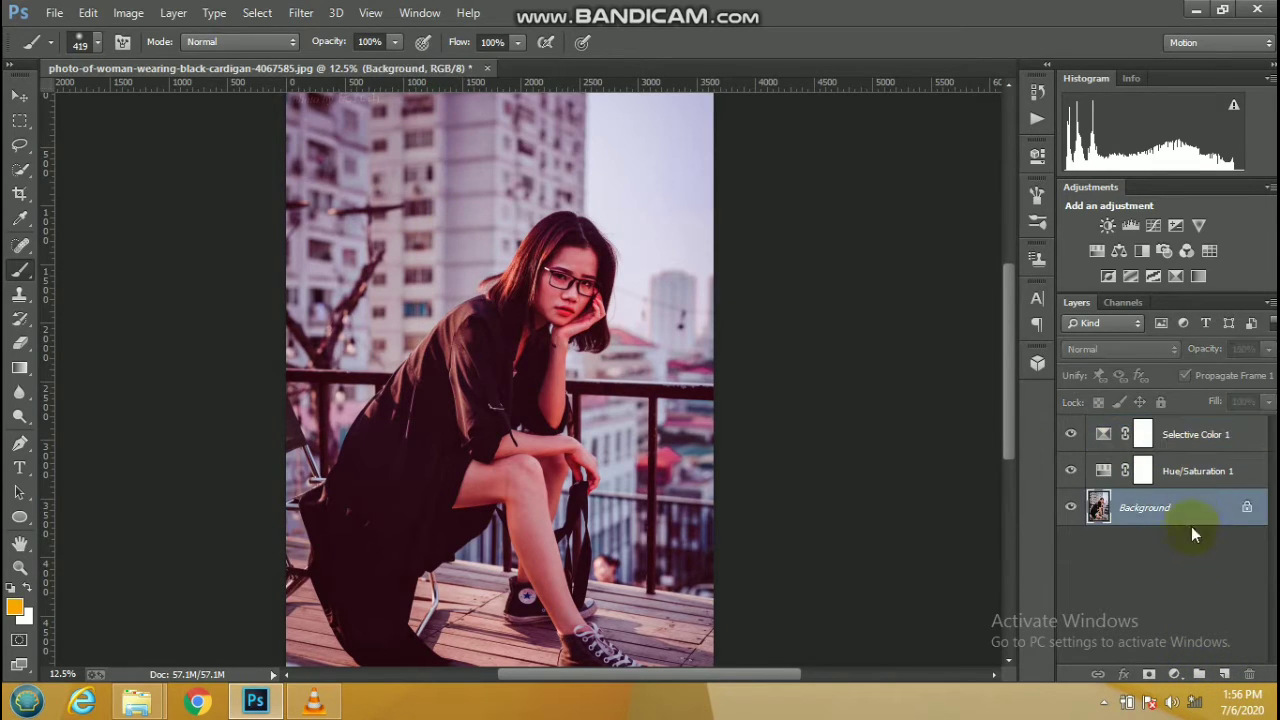
# Add a new layer above Background and enlarge its orange blob toward the upper left
pyautogui.click(1225, 675)
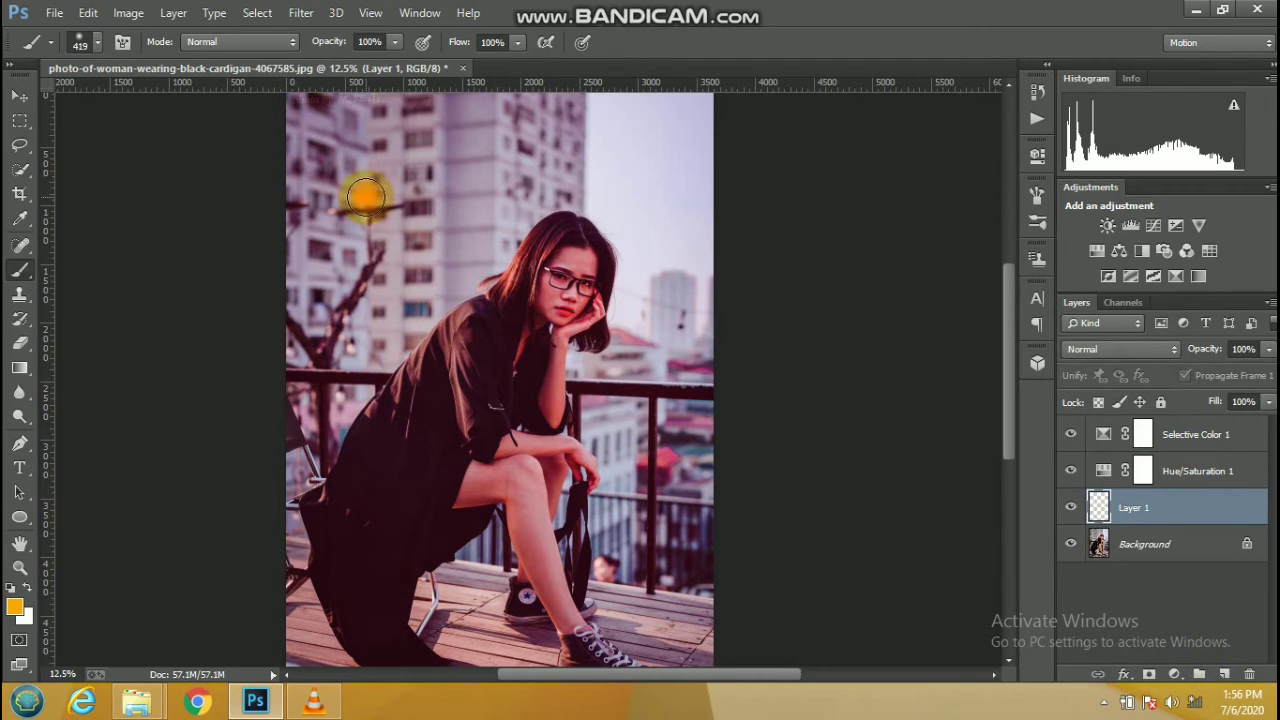
pyautogui.click(18, 97)
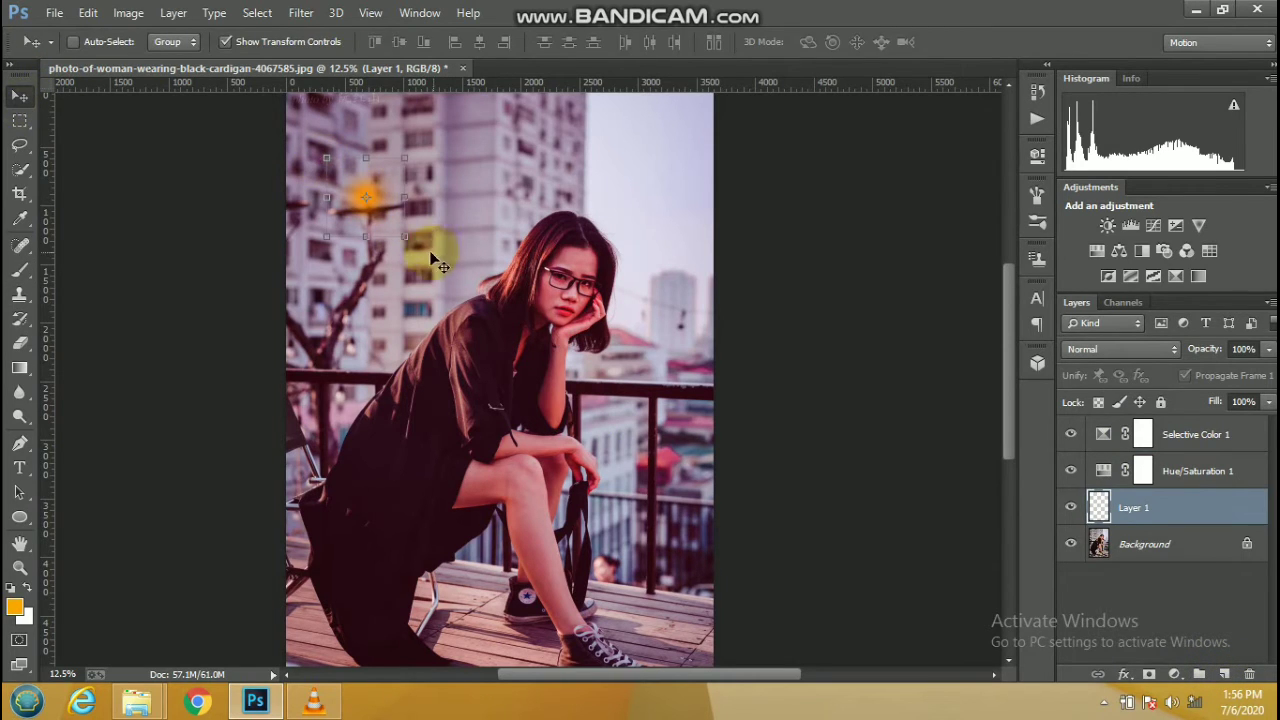
pyautogui.hotkey('ctrl', 't')
pyautogui.moveTo(408, 240); pyautogui.dragTo(760, 600)
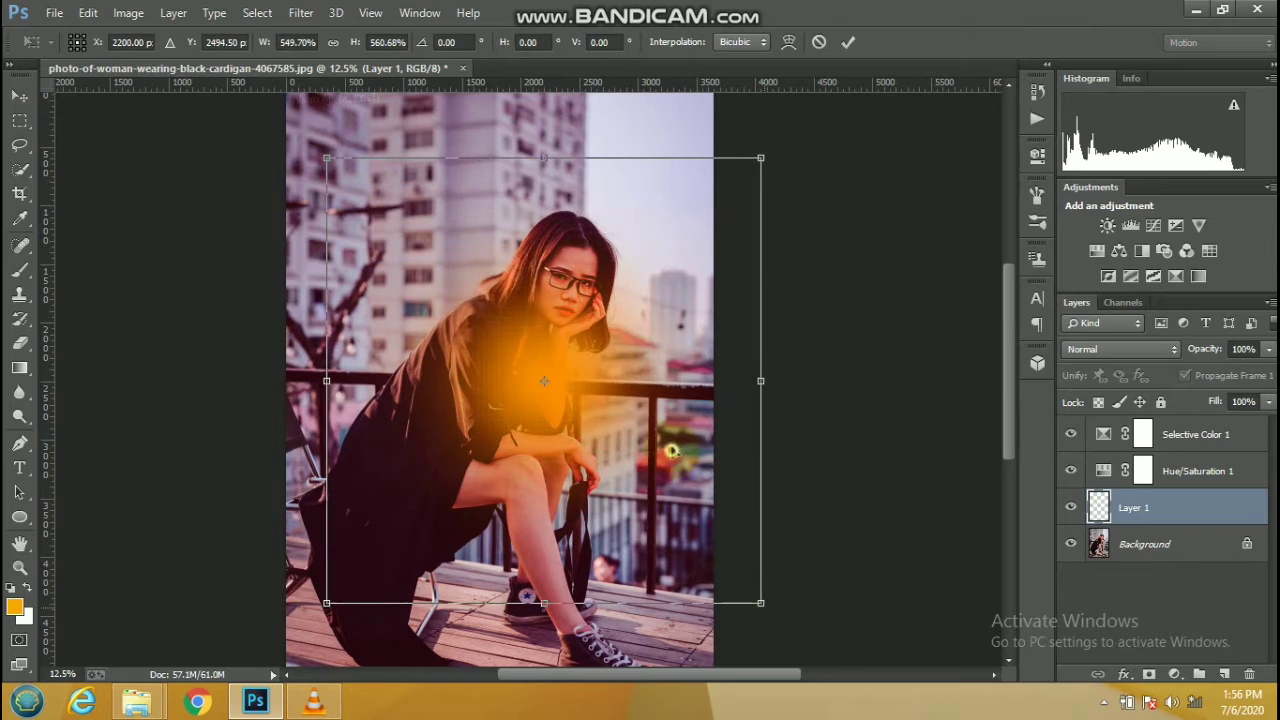
pyautogui.moveTo(671, 449); pyautogui.dragTo(535, 232)
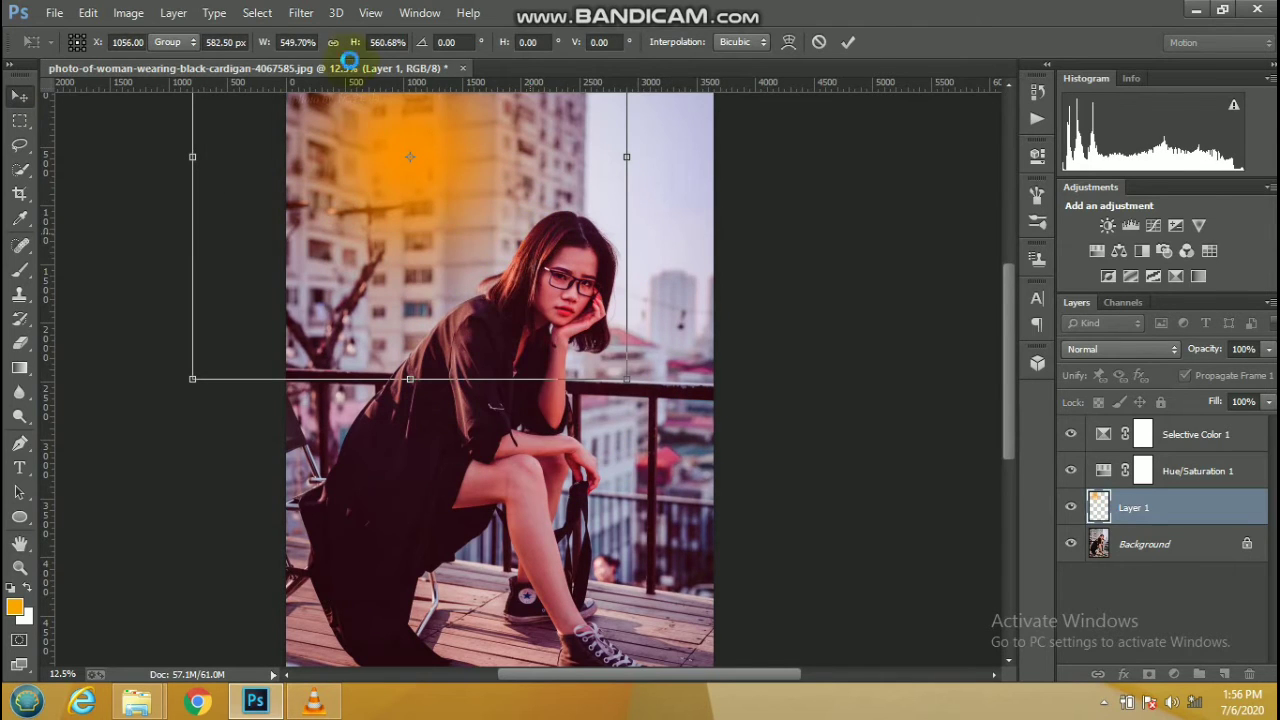
pyautogui.click(306, 41)
pyautogui.click(313, 42)
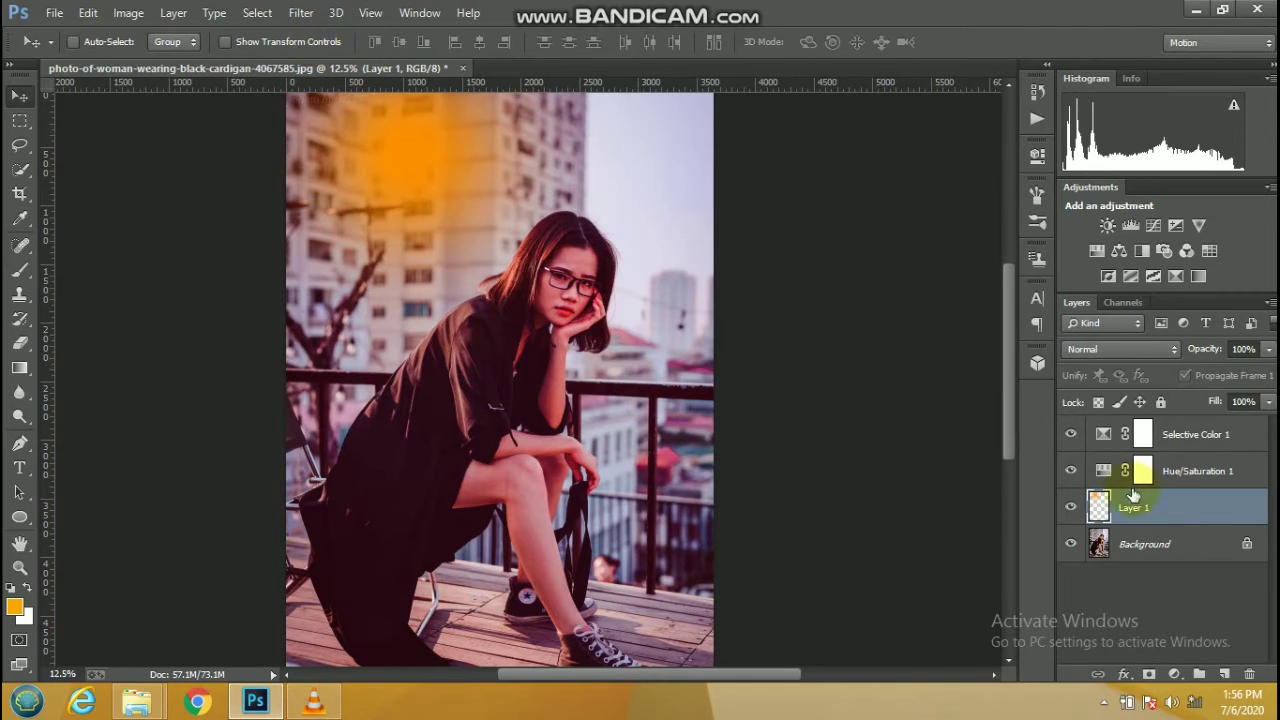
# Set the blob layer to Screen blending and enlarge the glow, shifting it up-left
pyautogui.click(1117, 350)
pyautogui.click(1080, 159)
pyautogui.keyDown('alt'); pyautogui.click(428, 214); pyautogui.keyUp('alt')
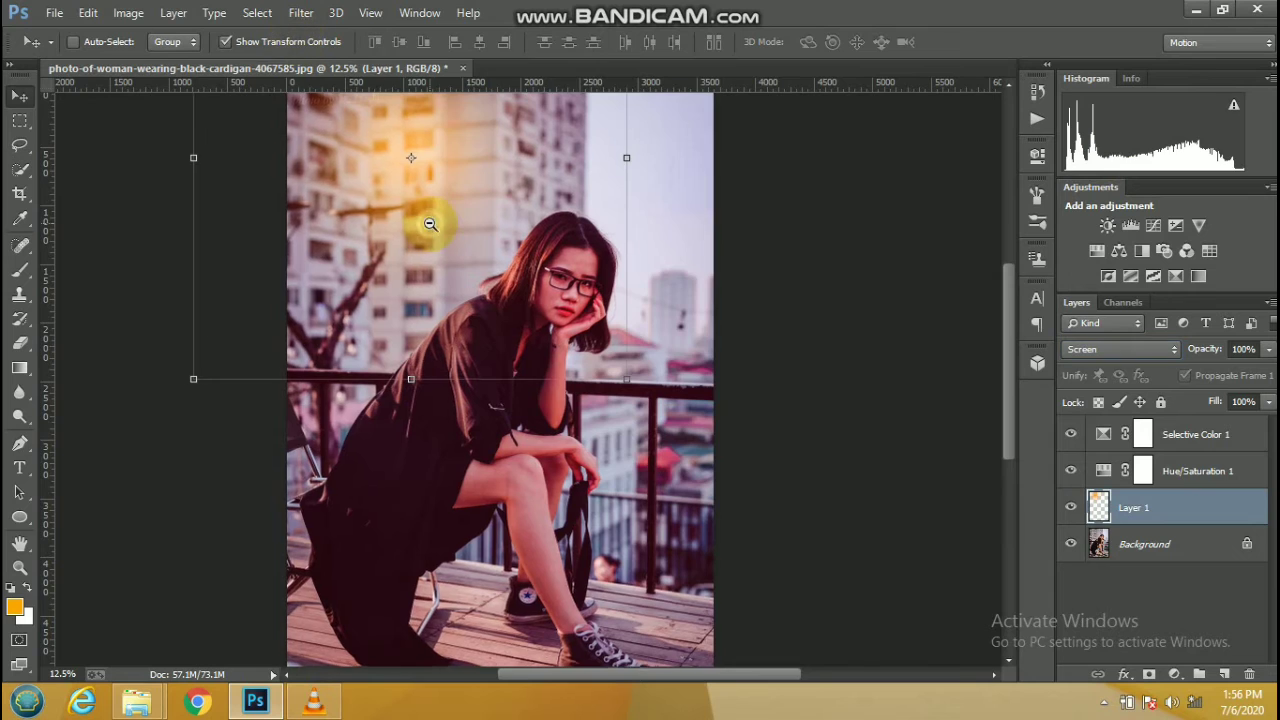
pyautogui.click(609, 357)
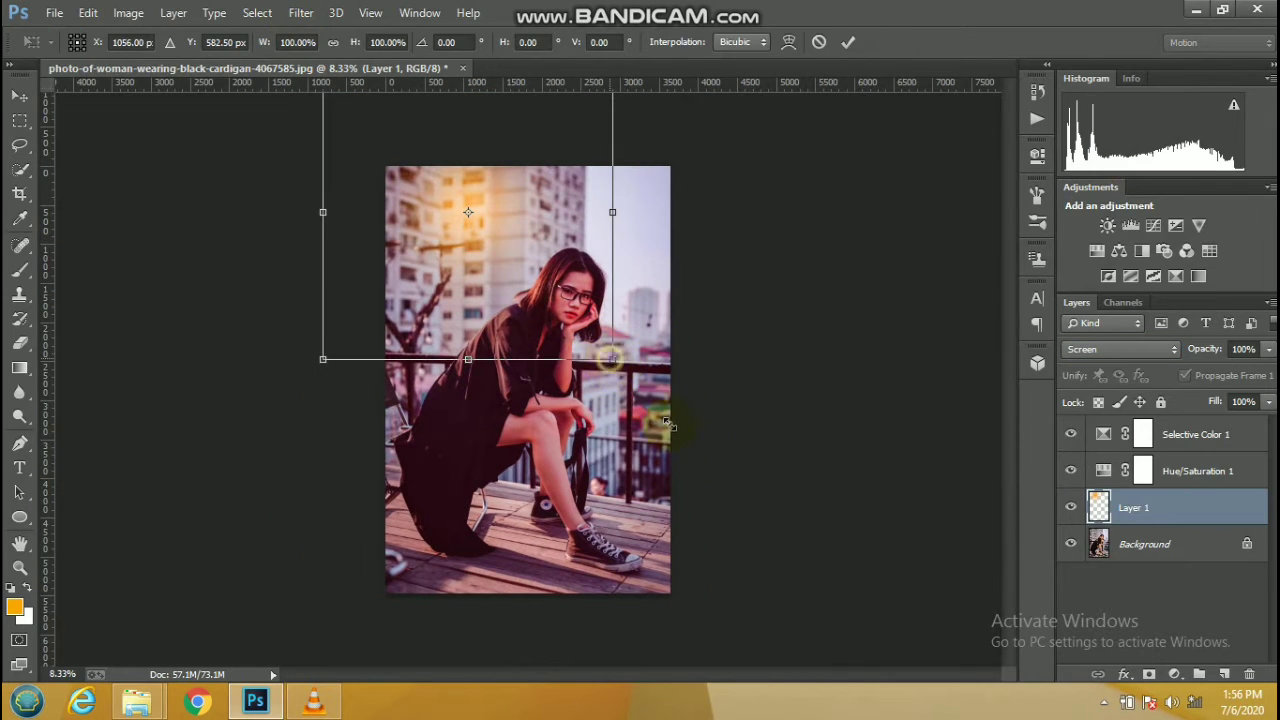
pyautogui.moveTo(612, 358); pyautogui.dragTo(796, 545)
pyautogui.moveTo(665, 333); pyautogui.dragTo(650, 290)
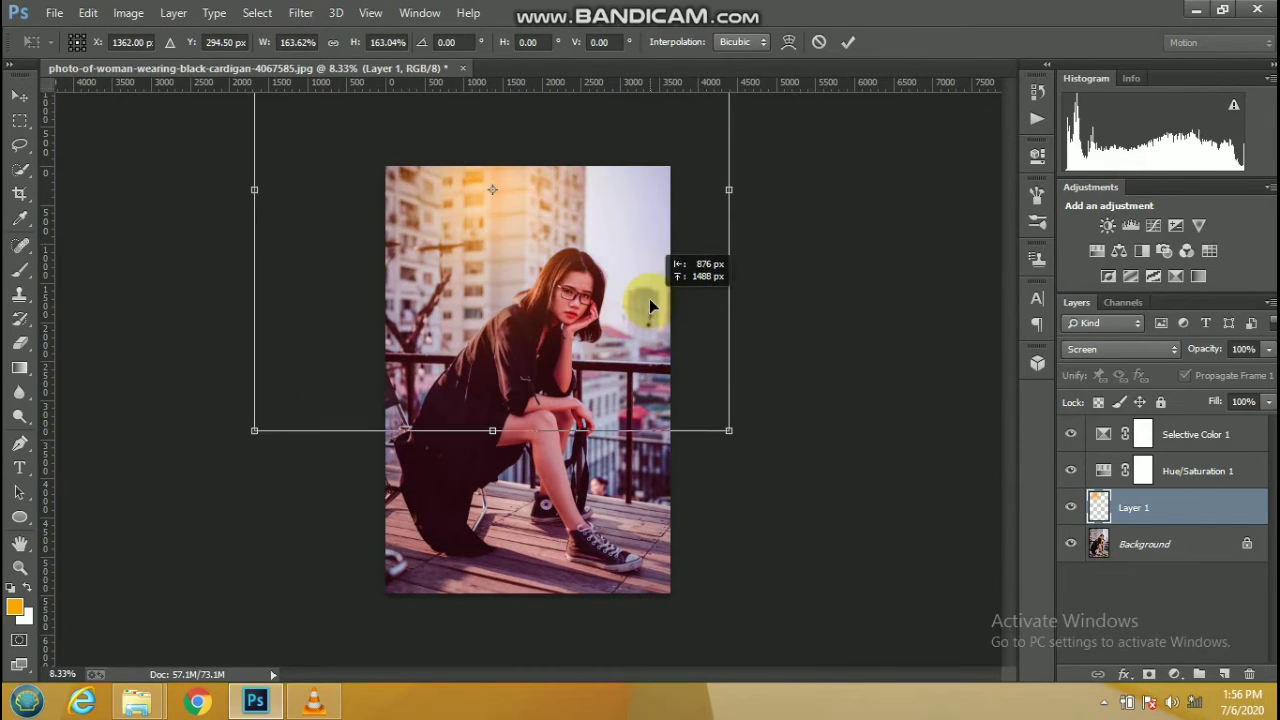
pyautogui.keyDown('ctrl'); pyautogui.click(634, 288); pyautogui.keyUp('ctrl')
# Enlarge and nudge the glow further, commit the transform, and hide the bounding box
pyautogui.keyDown('alt'); pyautogui.click(630, 340); pyautogui.keyUp('alt')
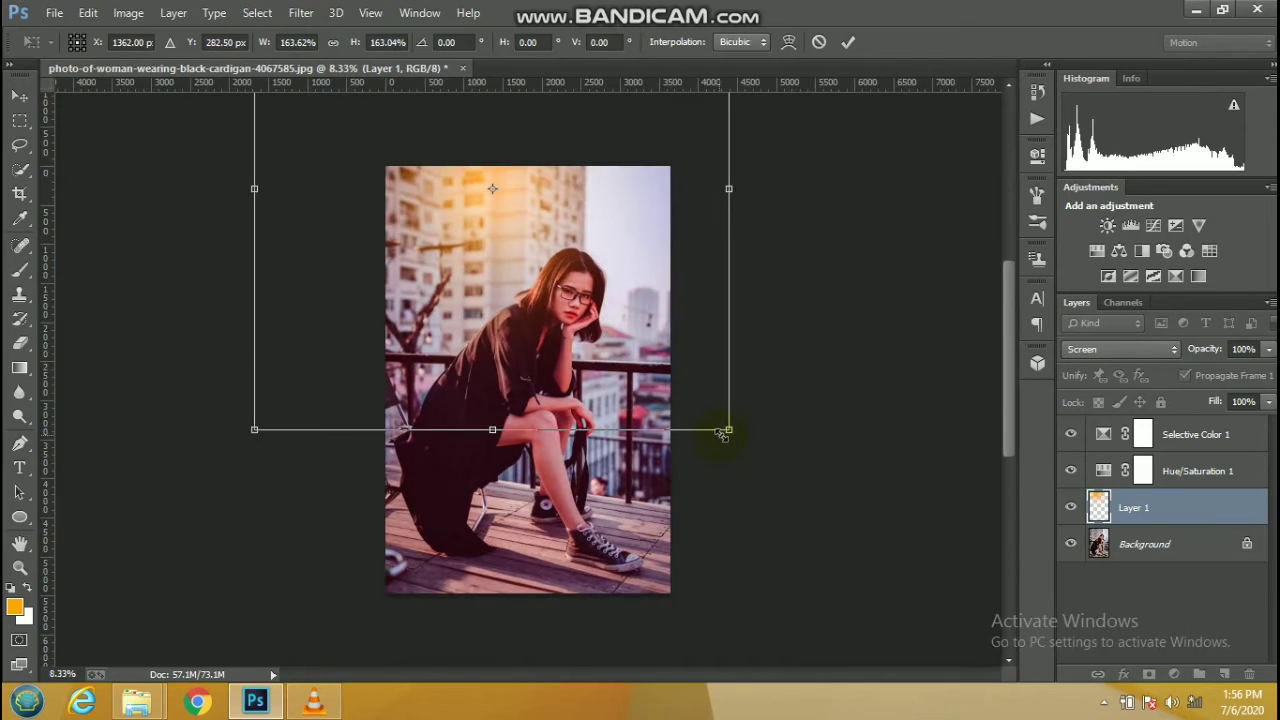
pyautogui.moveTo(731, 429)
pyautogui.mouseDown()
pyautogui.moveTo(824, 567)
pyautogui.moveTo(728, 347)
pyautogui.mouseUp()
pyautogui.keyDown('ctrl'); pyautogui.click(577, 367); pyautogui.keyUp('ctrl')
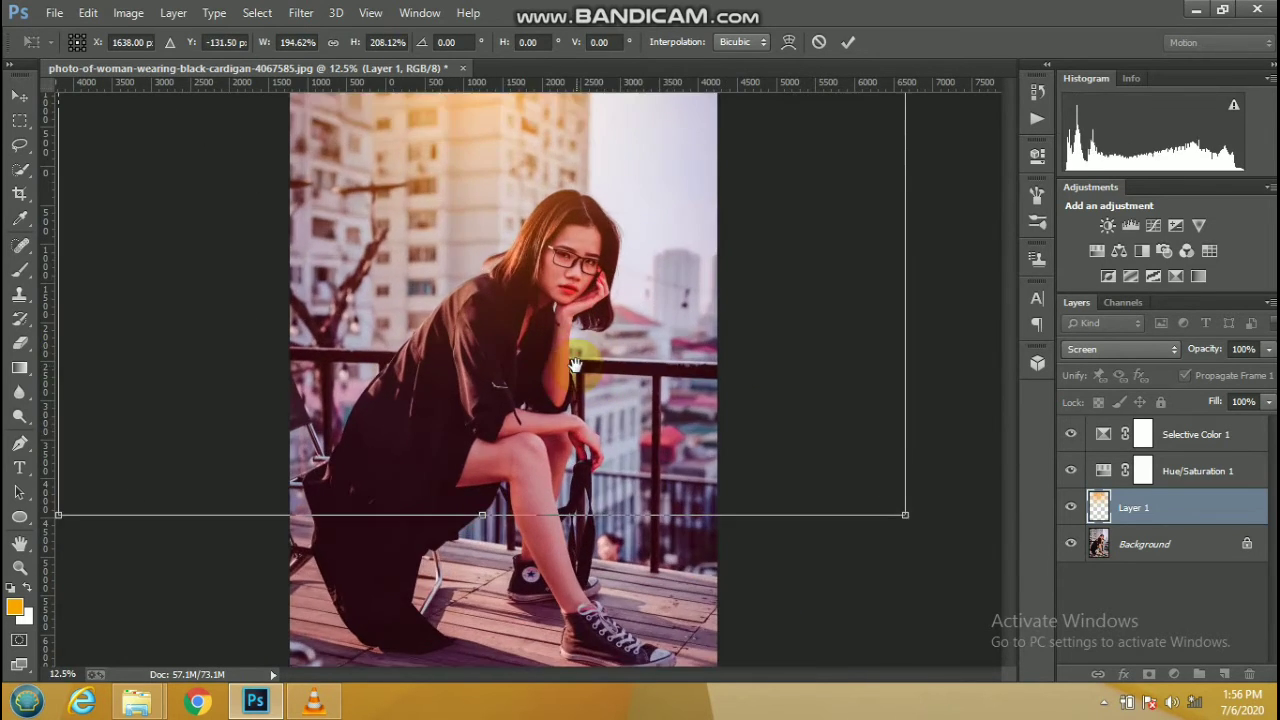
pyautogui.keyDown('alt'); pyautogui.click(648, 404); pyautogui.keyUp('alt')
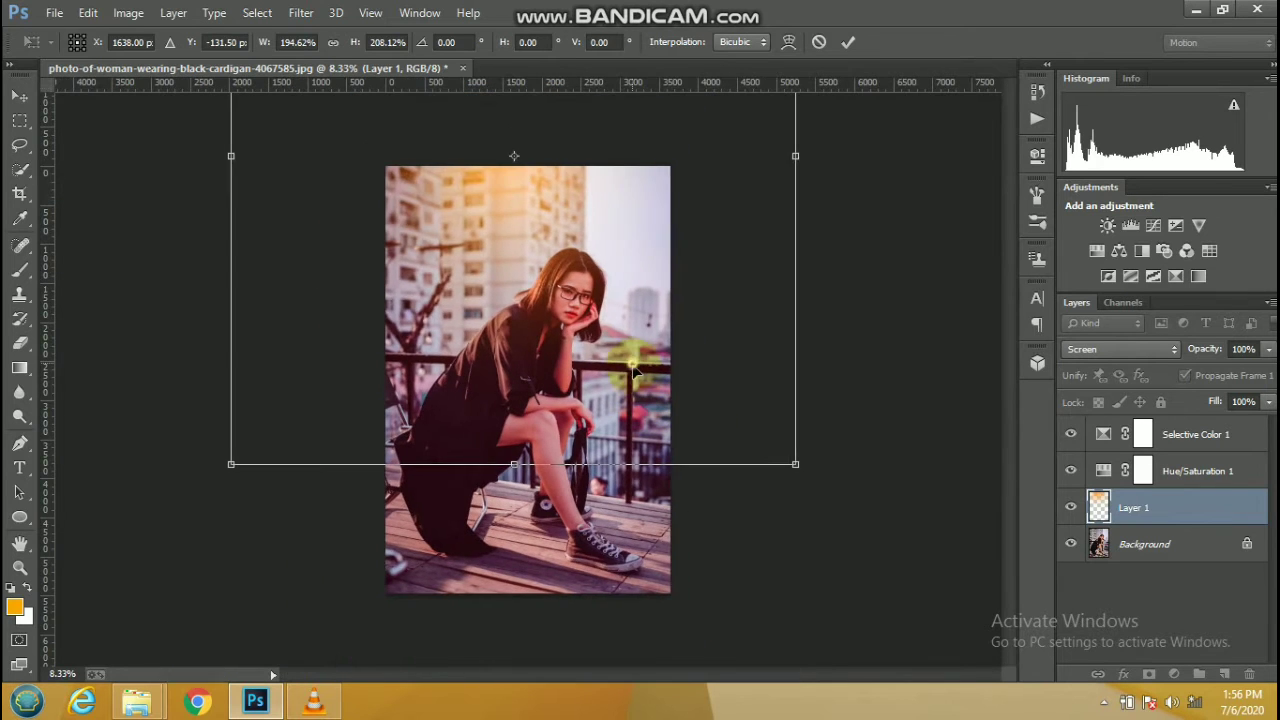
pyautogui.moveTo(648, 404); pyautogui.dragTo(650, 430)
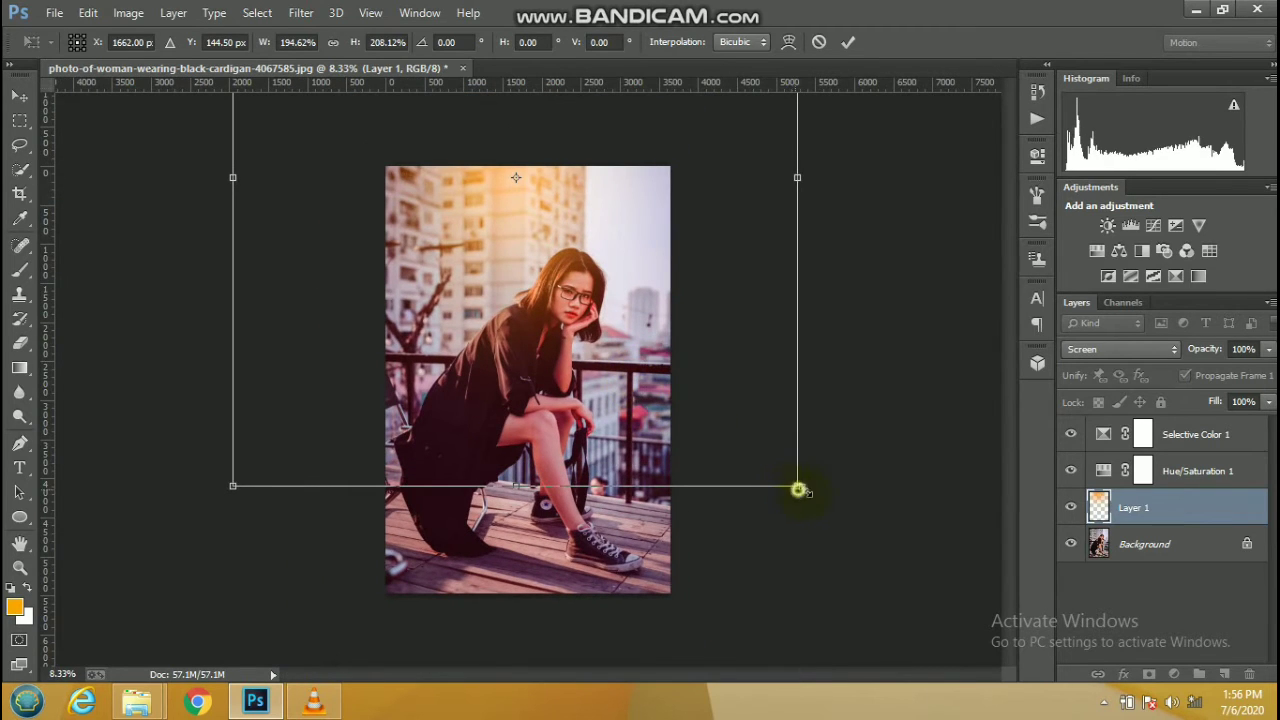
pyautogui.moveTo(797, 489)
pyautogui.mouseDown()
pyautogui.moveTo(810, 410)
pyautogui.moveTo(790, 418)
pyautogui.mouseUp()
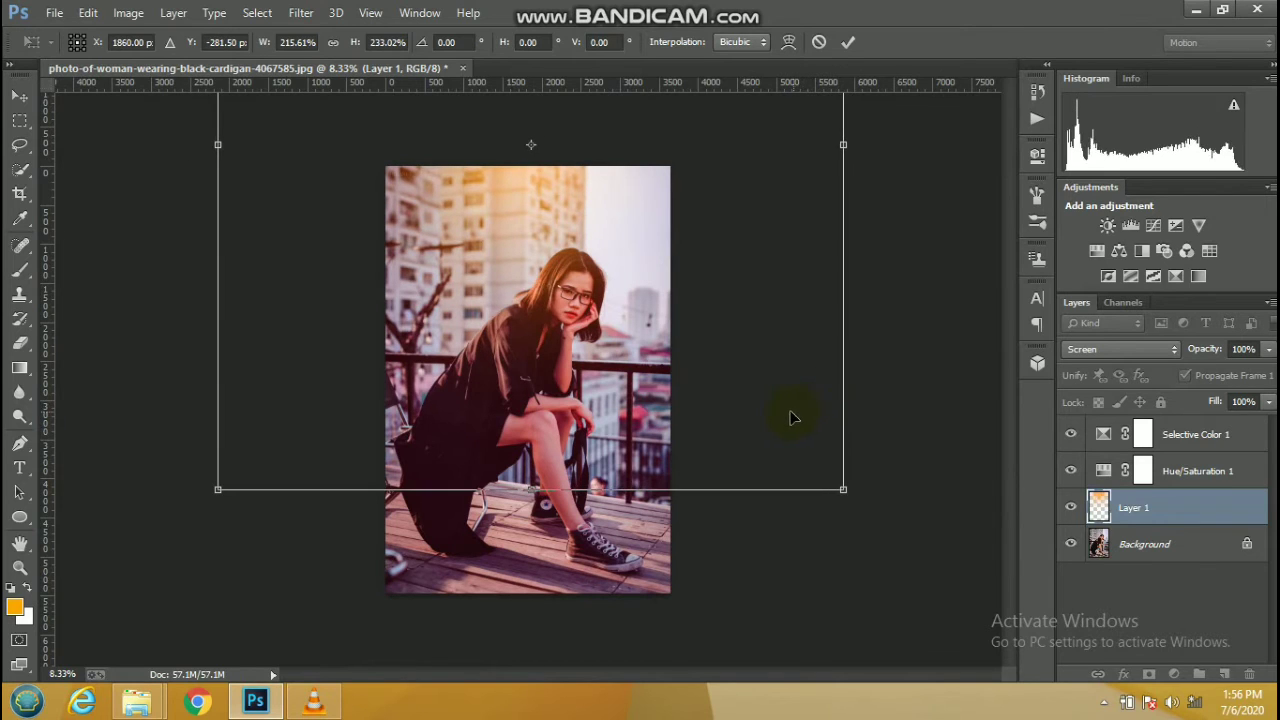
pyautogui.doubleClick(648, 346)
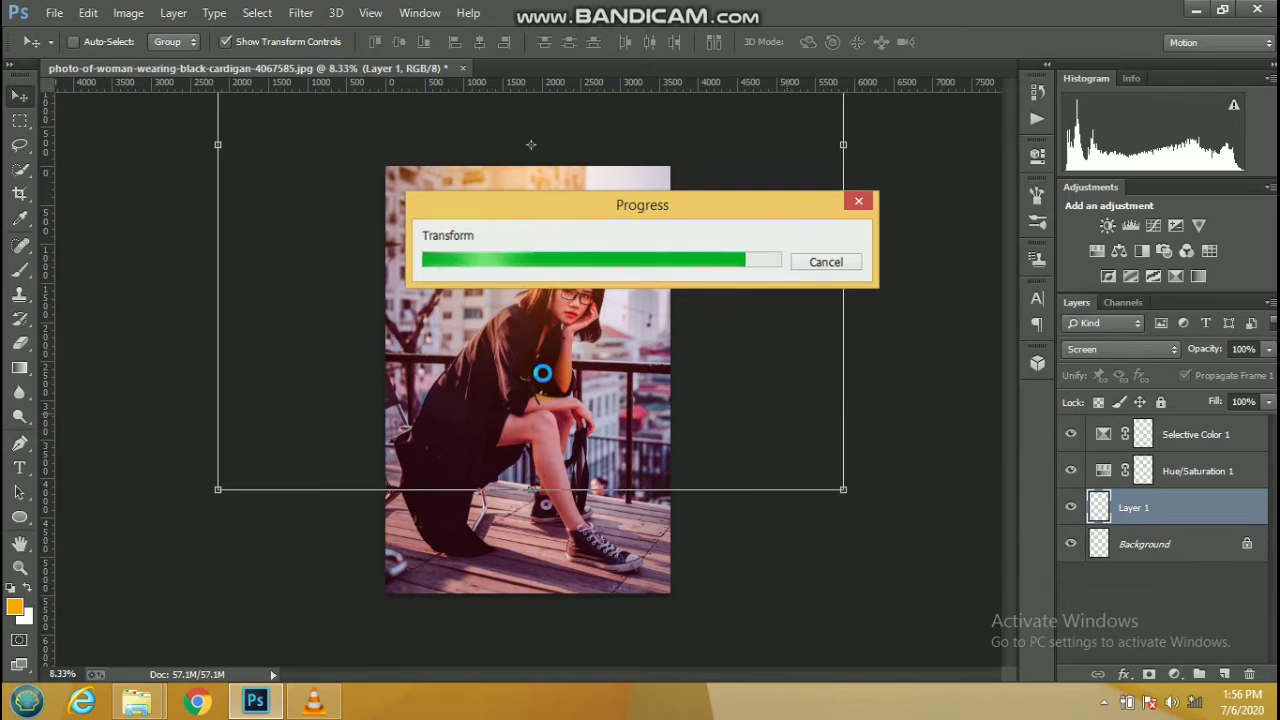
pyautogui.click(315, 44)
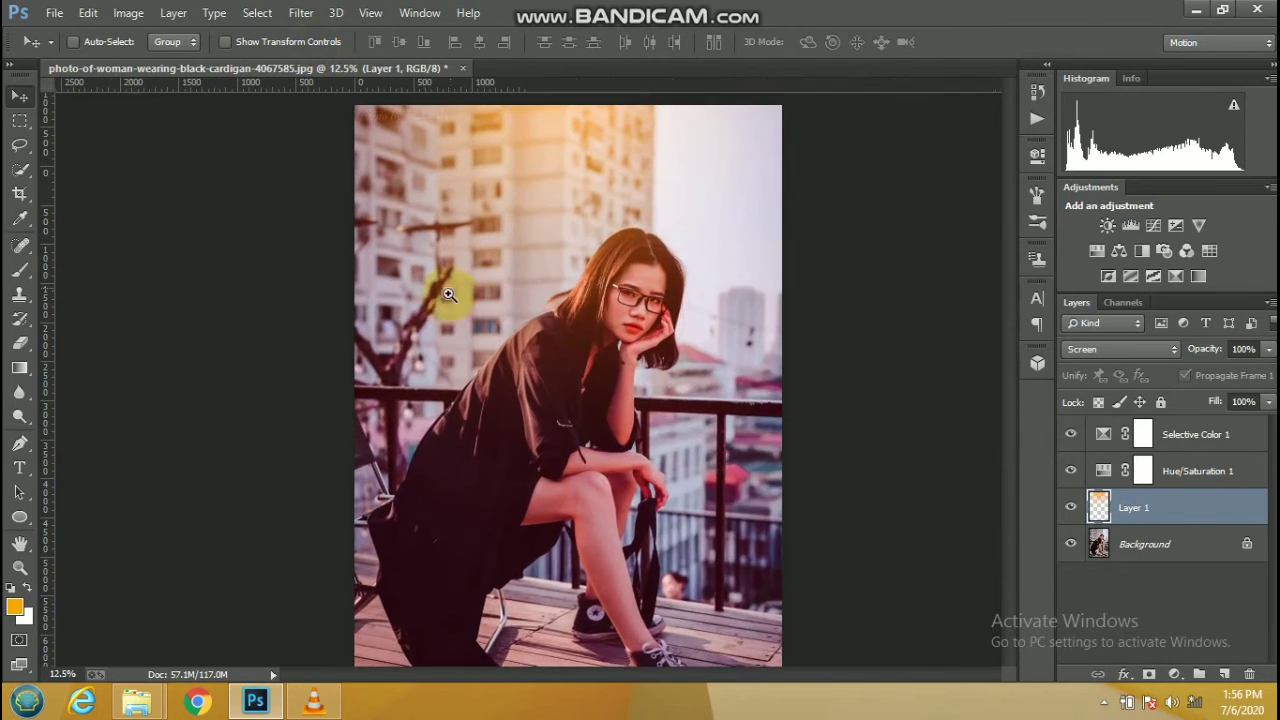
pyautogui.moveTo(448, 289); pyautogui.dragTo(154, 209)
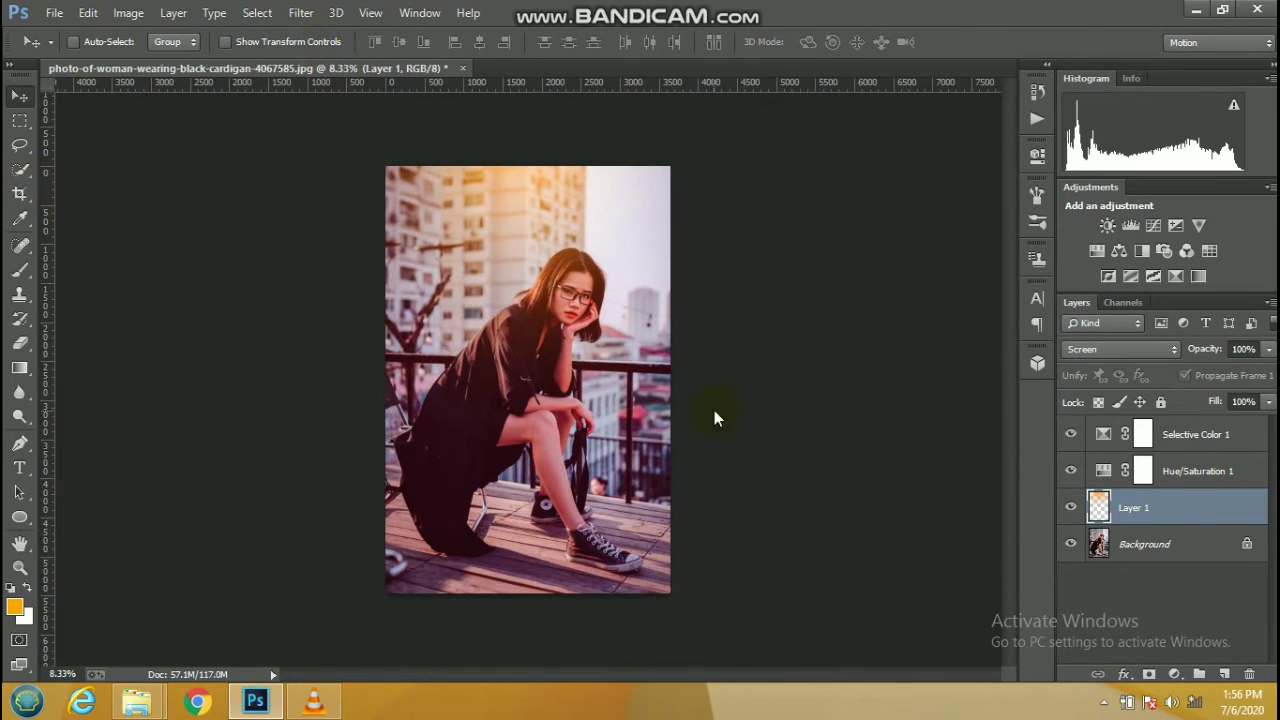
# Save a JPEG copy at Quality 12 (Maximum), Progressive
pyautogui.hotkey('ctrl', 'shift', 's')
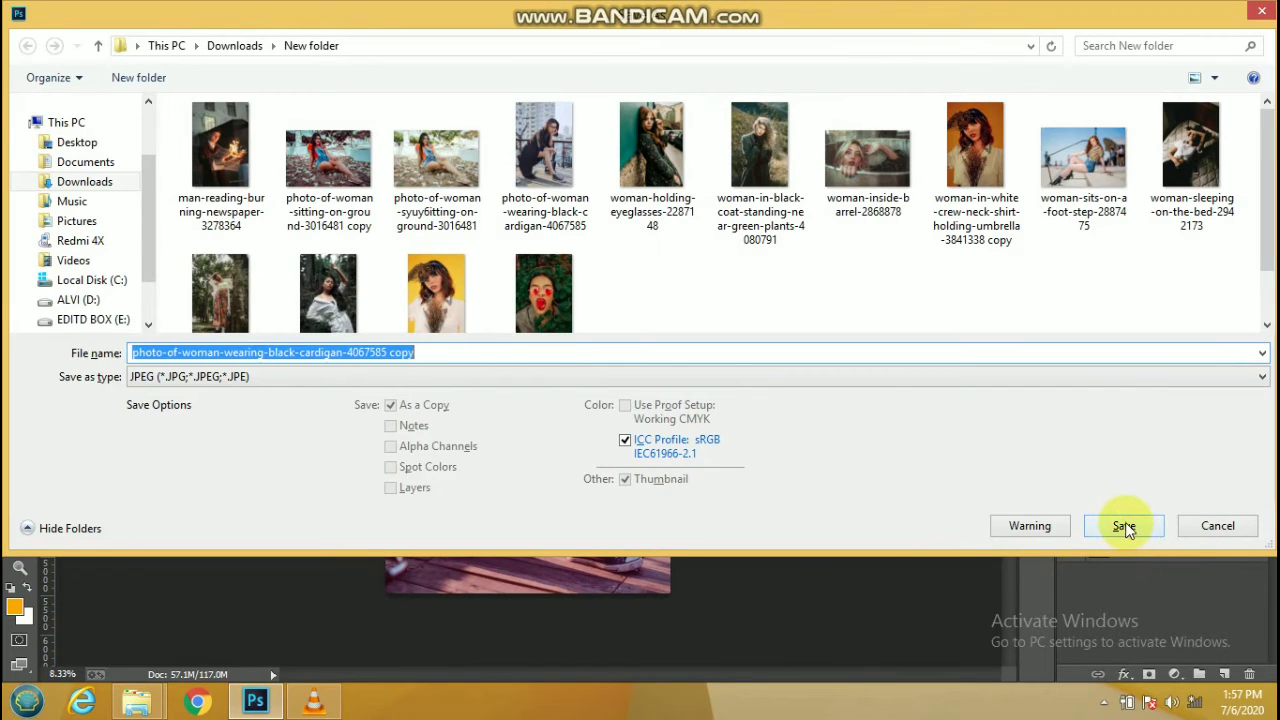
pyautogui.click(1124, 527)
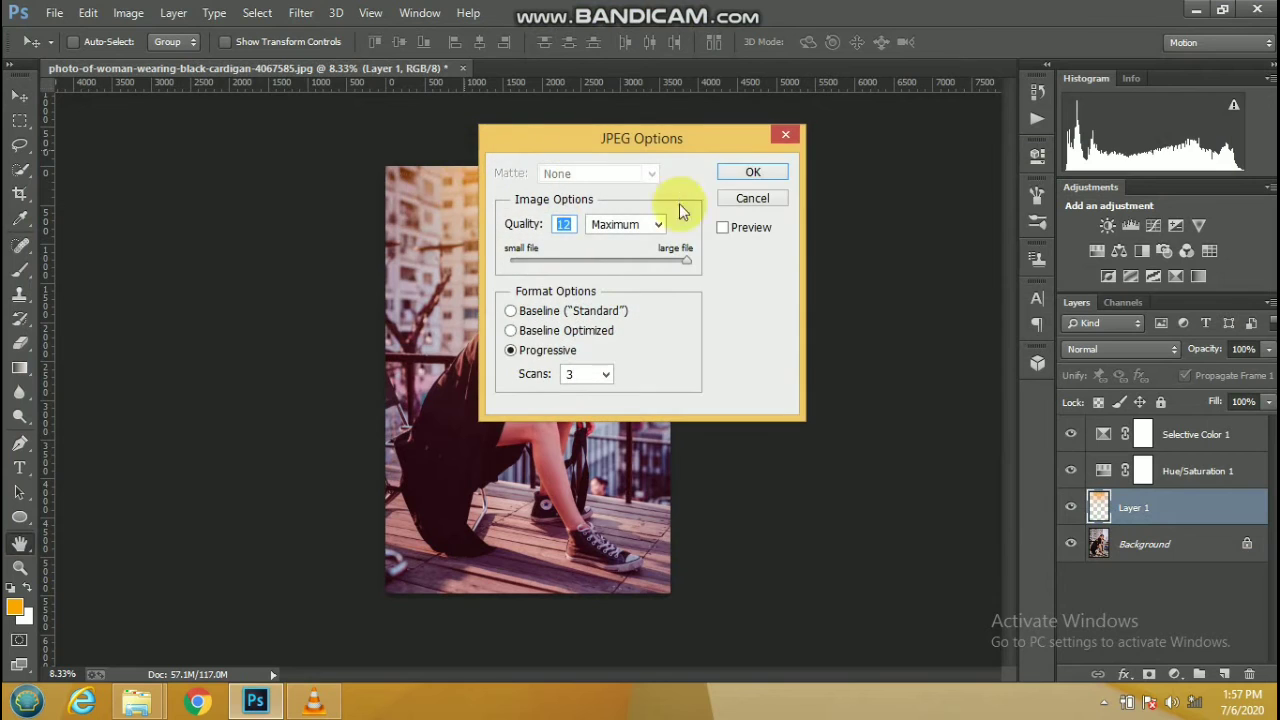
pyautogui.click(737, 175)
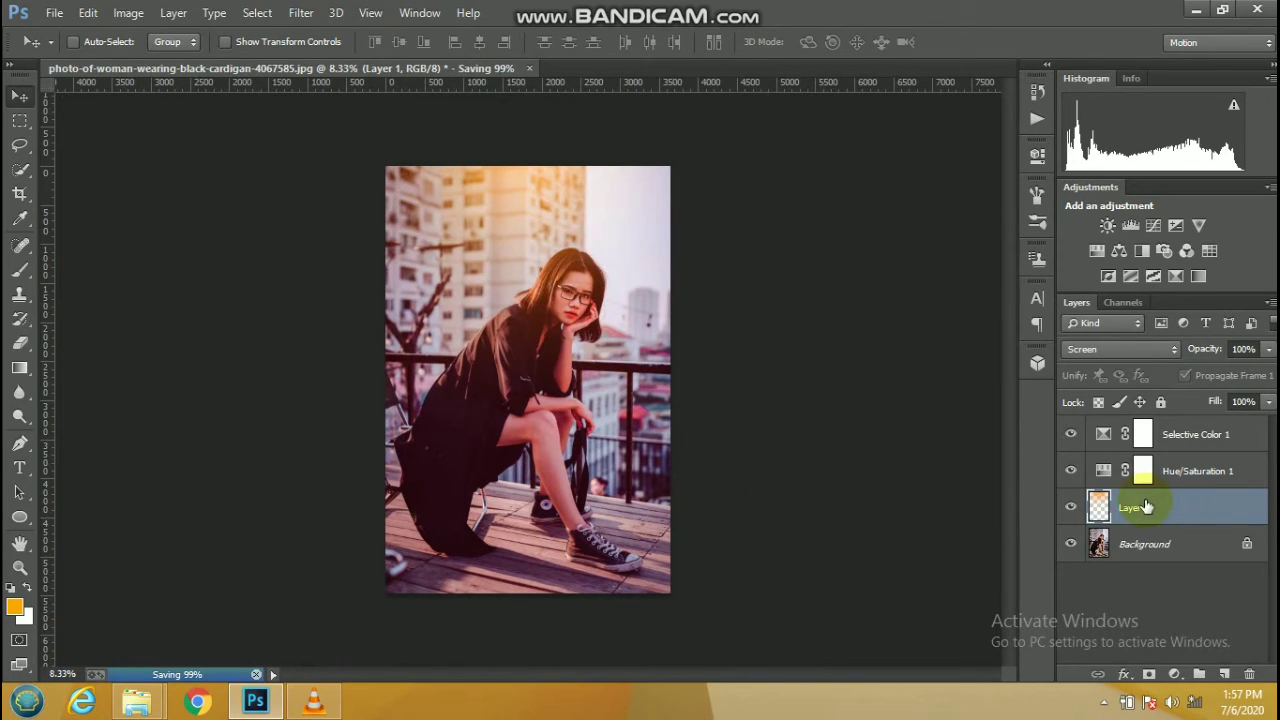
pyautogui.keyDown('shift'); pyautogui.click(1190, 470); pyautogui.keyUp('shift')
# Merge all the selected layers into the Background
pyautogui.keyDown('shift'); pyautogui.click(1185, 434); pyautogui.keyUp('shift')
pyautogui.rightClick(1182, 434)
pyautogui.click(902, 537)
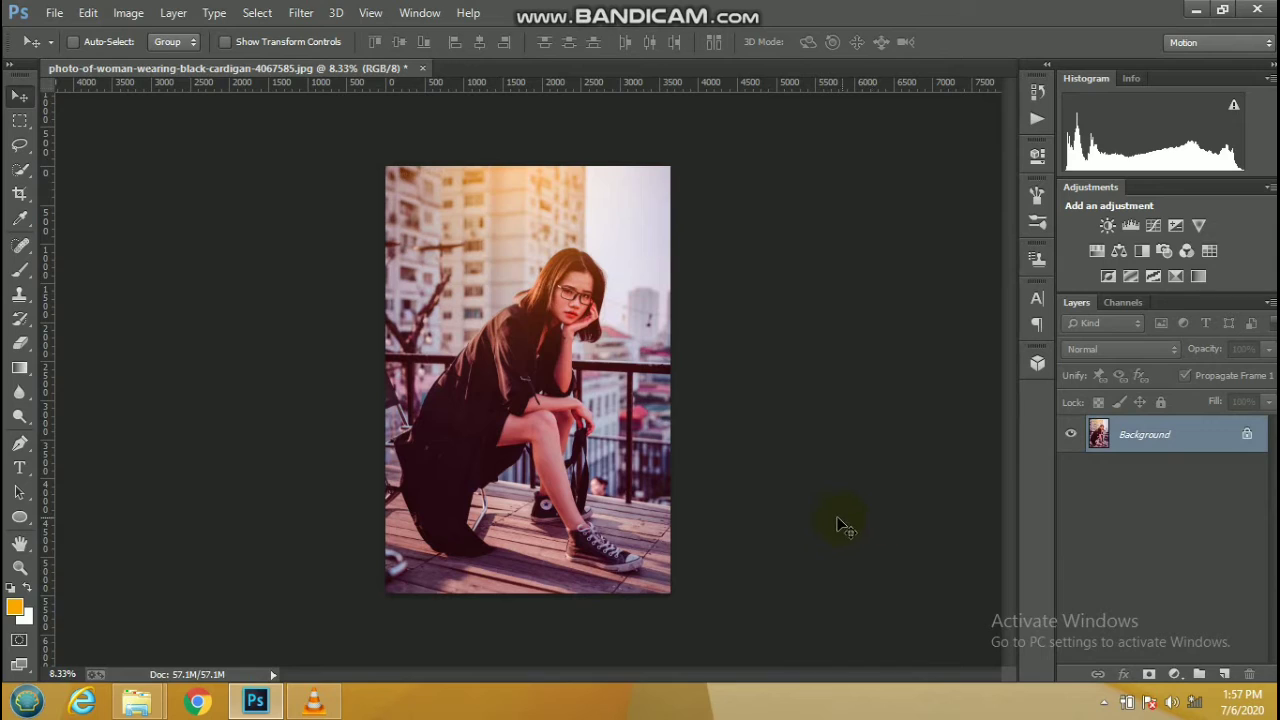
# Add a new empty layer and set red as the brush's foreground colour
pyautogui.click(1220, 674)
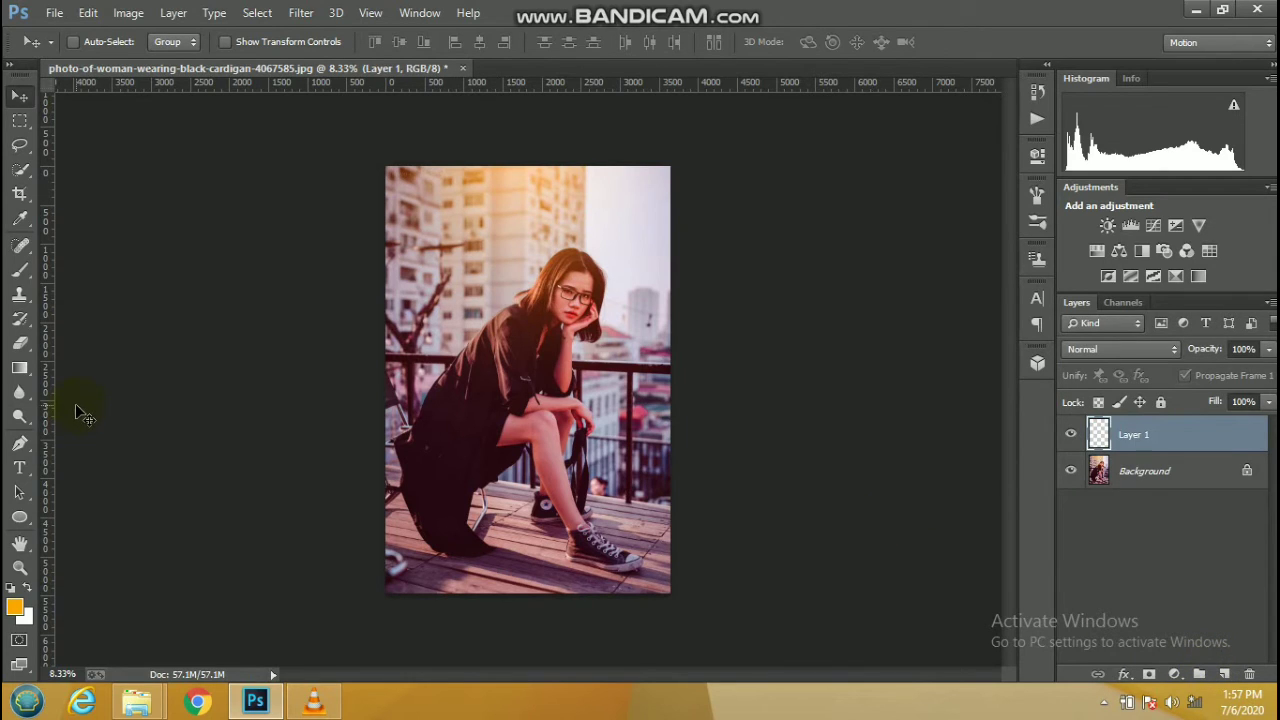
pyautogui.click(20, 270)
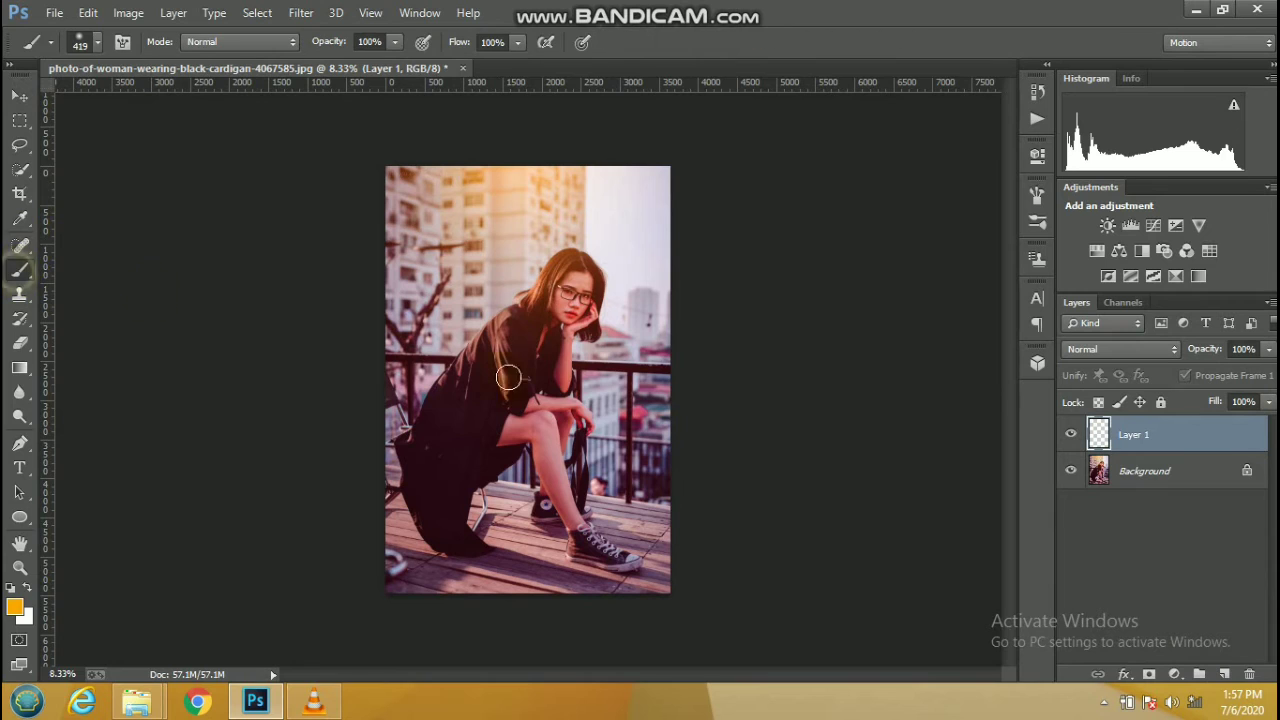
pyautogui.click(16, 606)
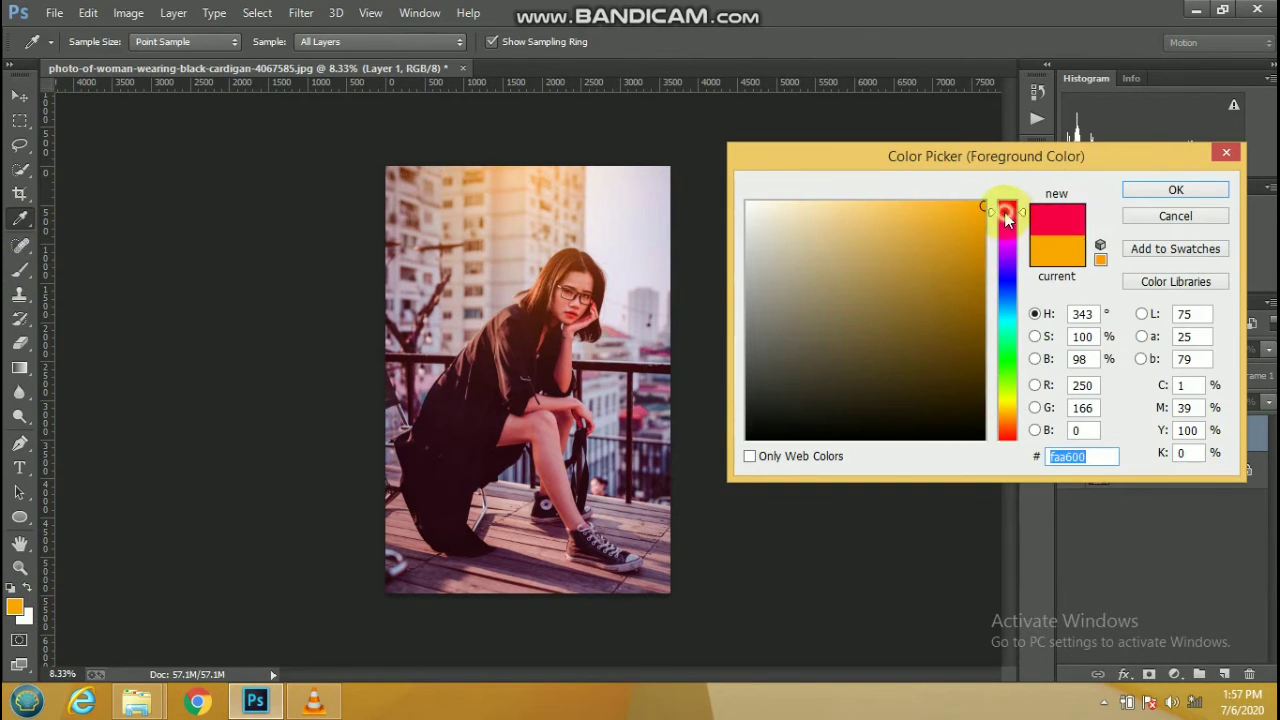
pyautogui.click(1176, 190)
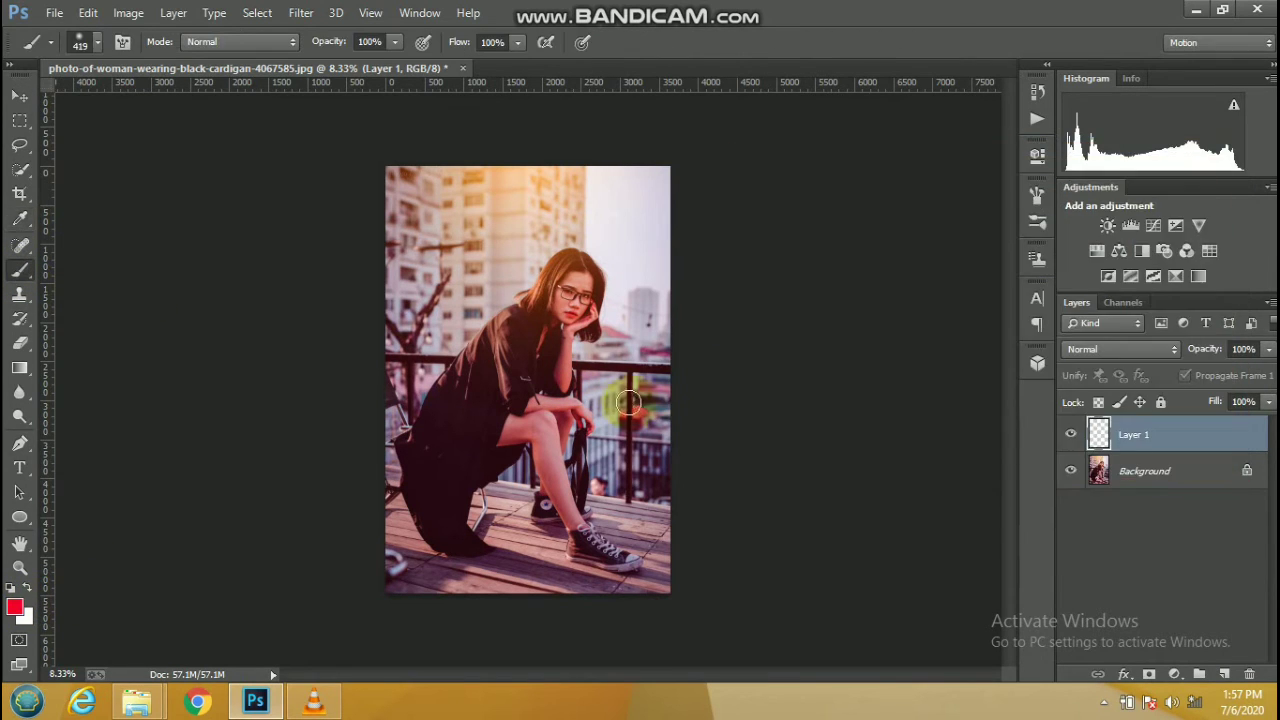
pyautogui.click(20, 97)
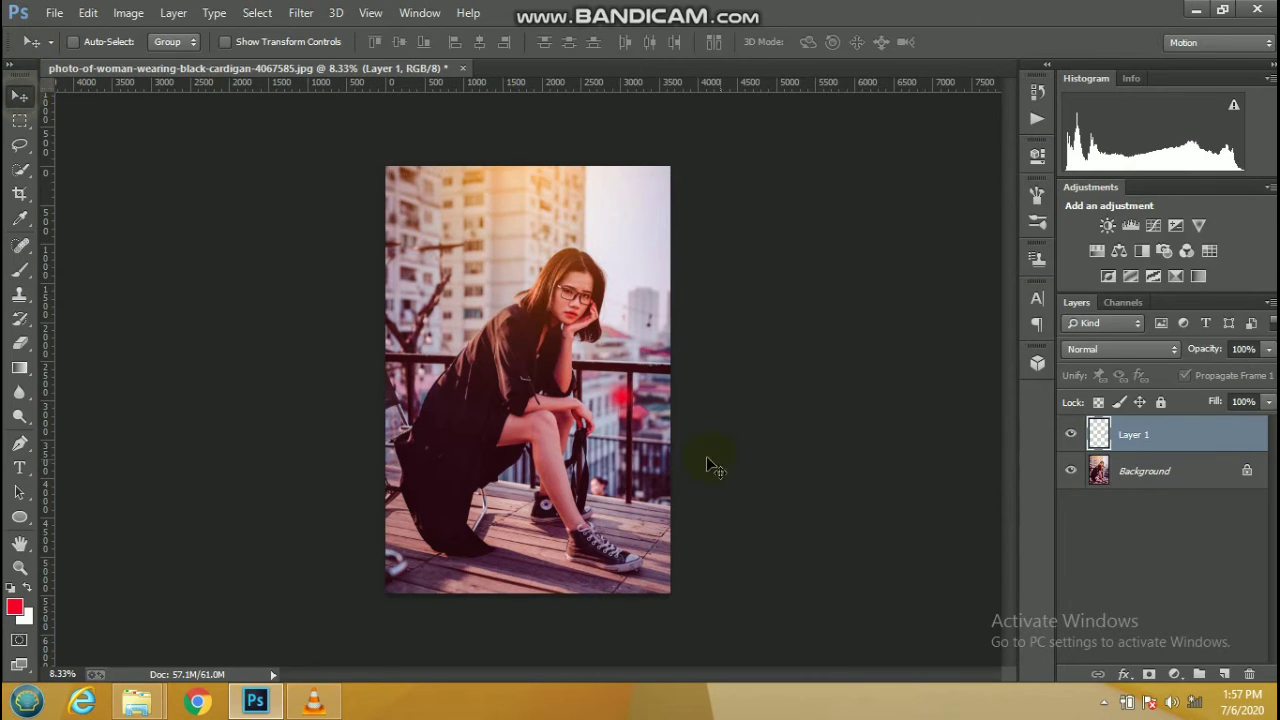
# Scale the red spot up into a glow and set Layer 1 to Screen blending
pyautogui.click(316, 42)
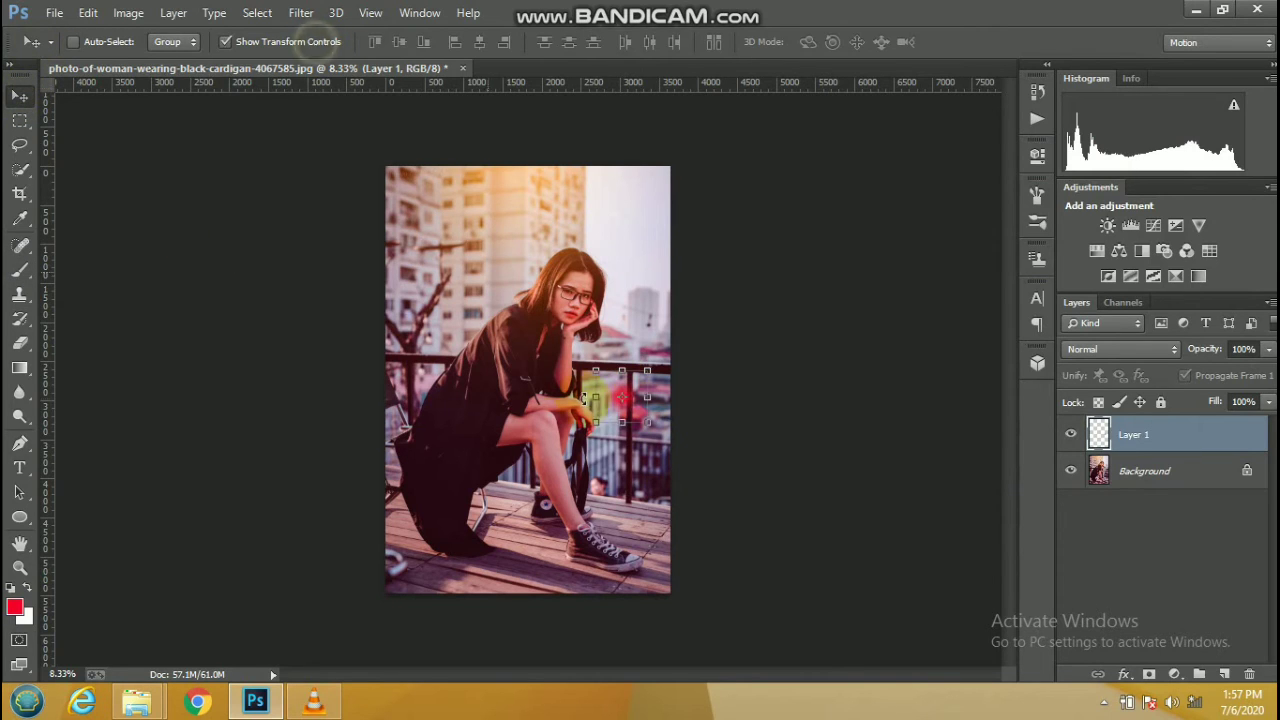
pyautogui.moveTo(652, 428)
pyautogui.mouseDown()
pyautogui.moveTo(853, 630)
pyautogui.moveTo(817, 531)
pyautogui.moveTo(731, 440)
pyautogui.mouseUp()
pyautogui.moveTo(797, 274)
pyautogui.mouseDown()
pyautogui.moveTo(787, 262)
pyautogui.moveTo(894, 126)
pyautogui.mouseUp()
pyautogui.moveTo(826, 311); pyautogui.dragTo(789, 443)
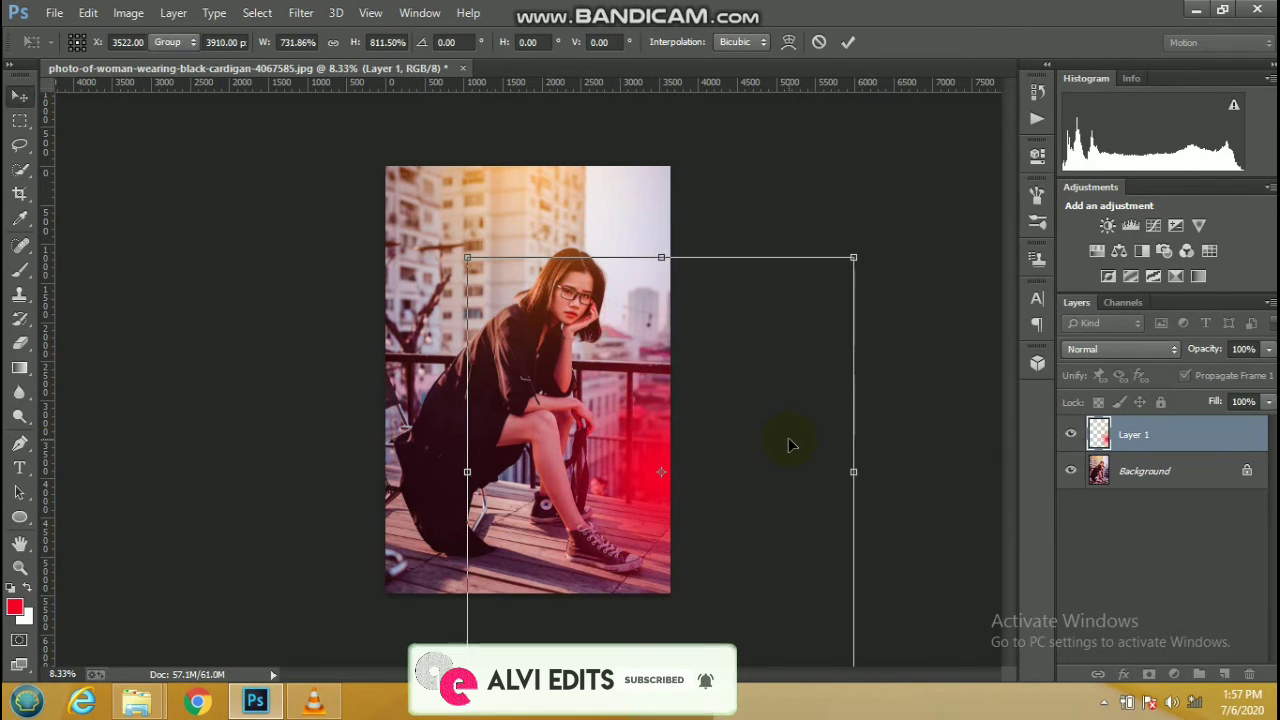
pyautogui.press('Return')
pyautogui.click(1115, 349)
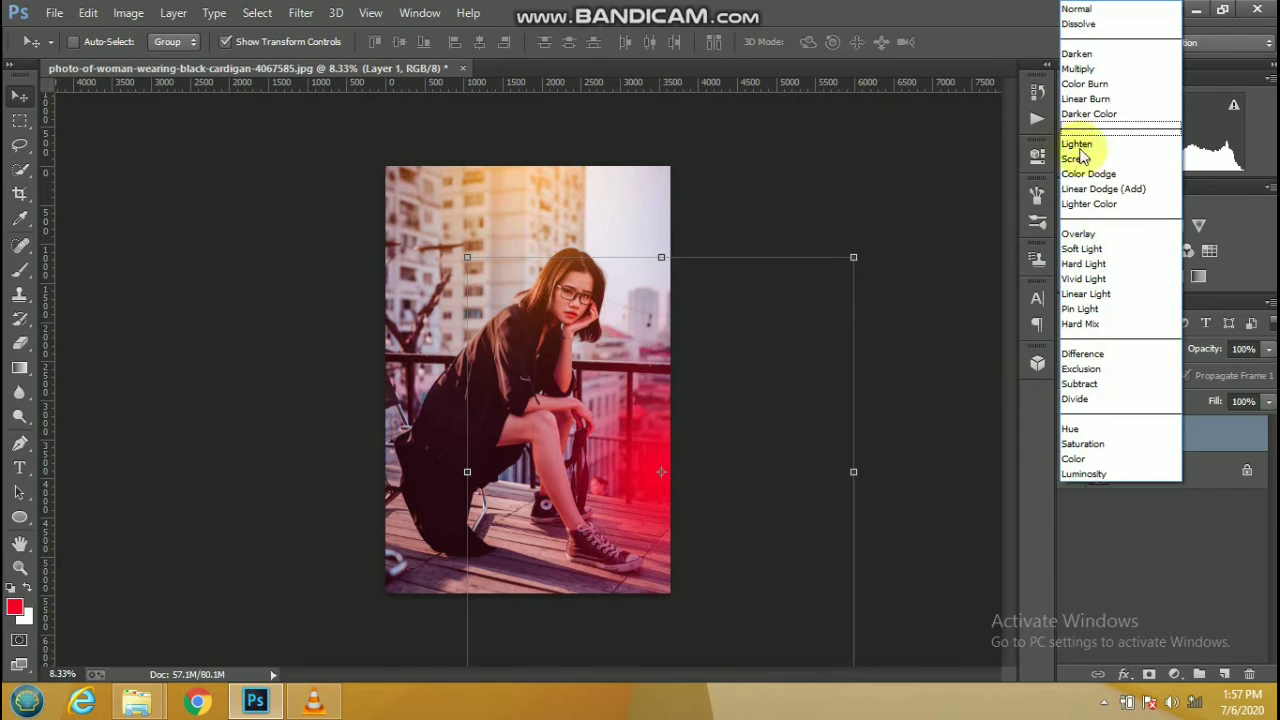
pyautogui.click(1076, 185)
# Enlarge and raise the red glow further over the right side, then commit it
pyautogui.moveTo(856, 259); pyautogui.dragTo(966, 114)
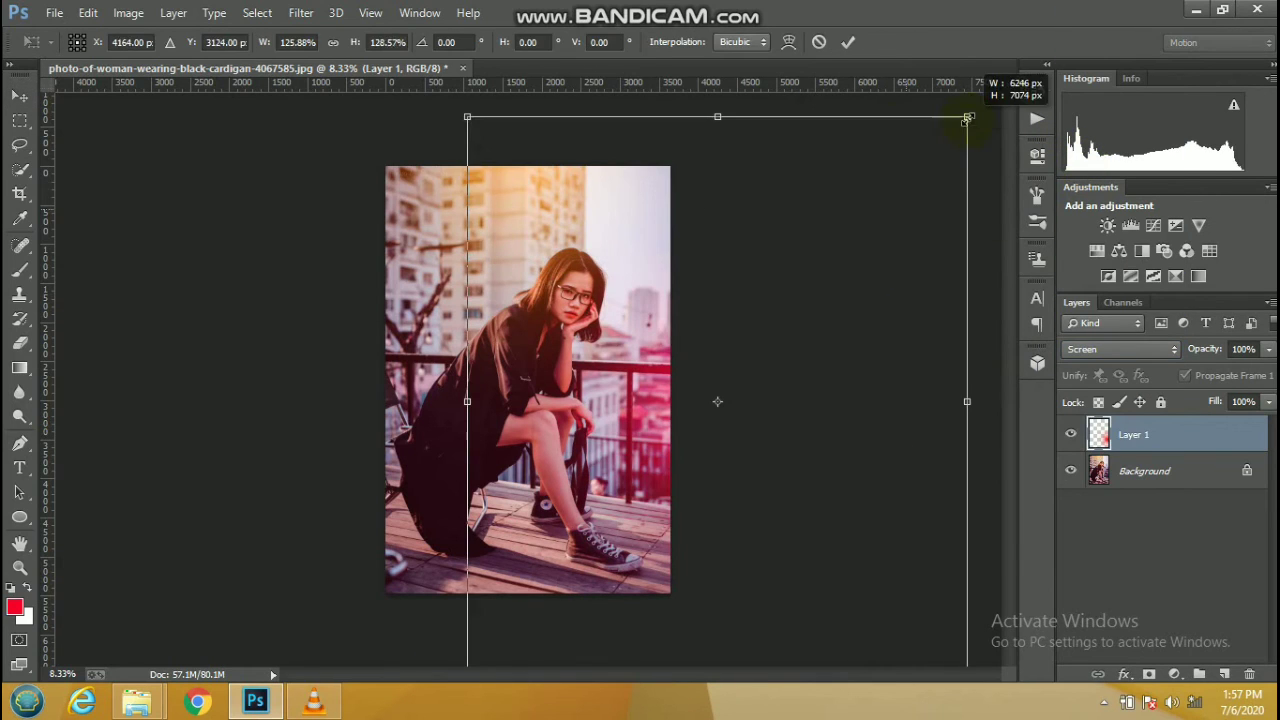
pyautogui.moveTo(866, 280); pyautogui.dragTo(823, 349)
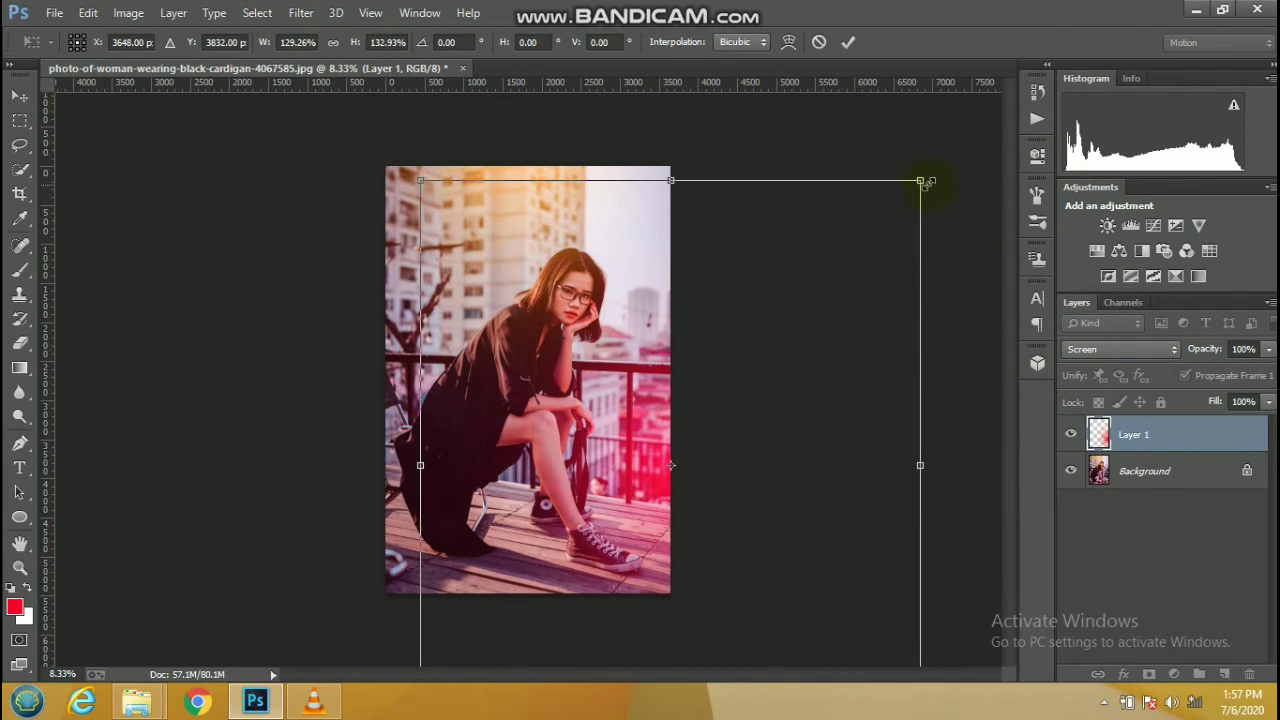
pyautogui.moveTo(920, 181); pyautogui.dragTo(965, 75)
pyautogui.moveTo(829, 386)
pyautogui.mouseDown()
pyautogui.moveTo(823, 175)
pyautogui.moveTo(859, 184)
pyautogui.mouseUp()
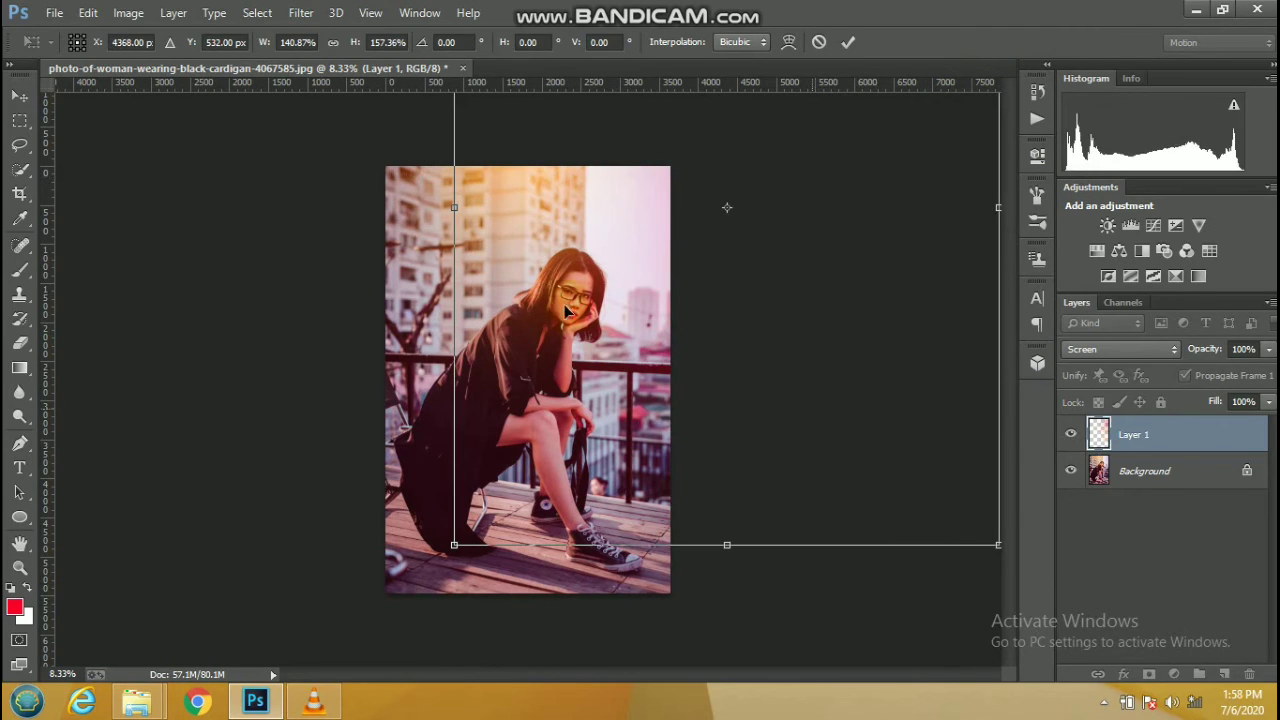
pyautogui.doubleClick(603, 312)
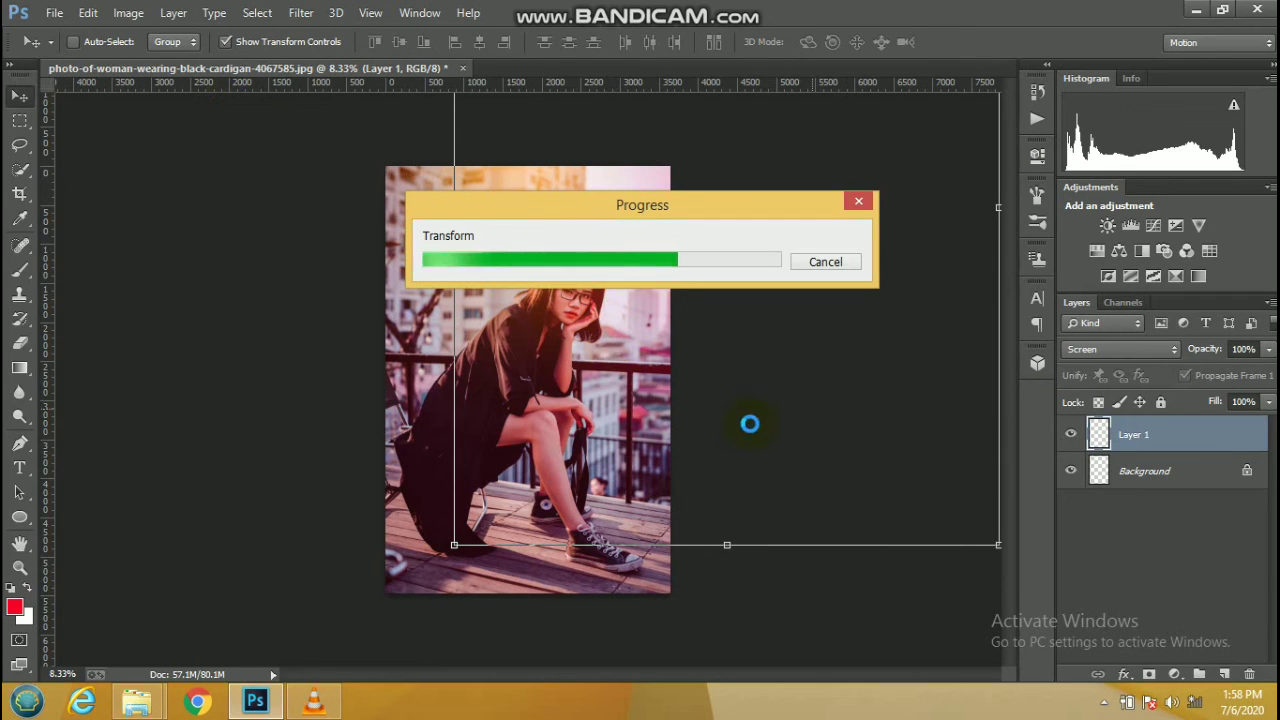
# Shift the glow up and to the right, hide the transform handles, and inspect the face
pyautogui.click(650, 362)
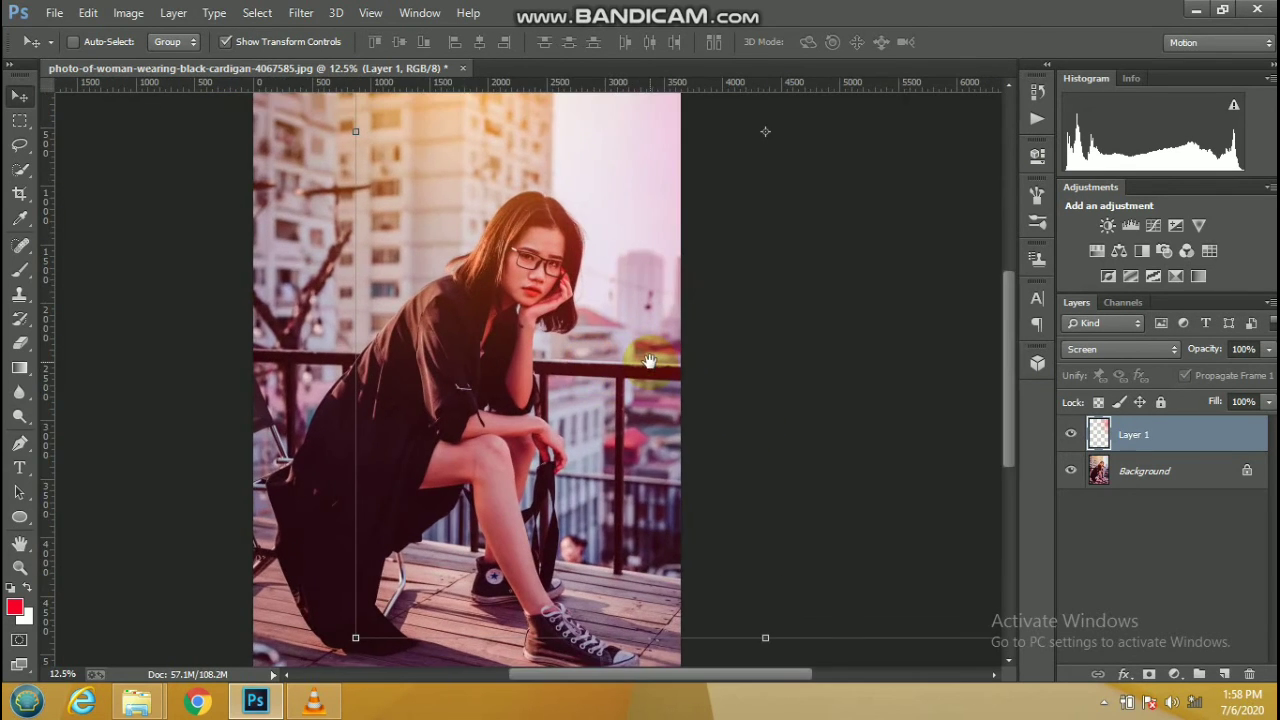
pyautogui.keyDown('alt'); pyautogui.click(651, 300); pyautogui.keyUp('alt')
pyautogui.click(590, 303)
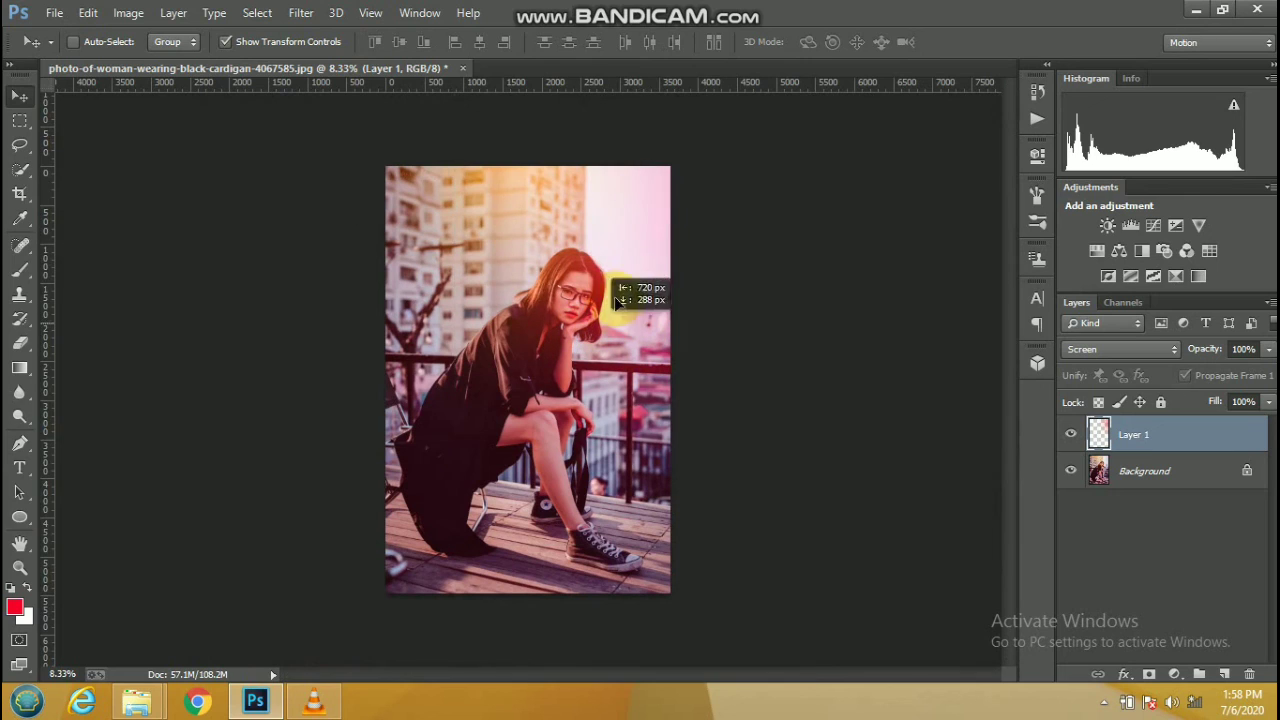
pyautogui.moveTo(588, 304)
pyautogui.mouseDown()
pyautogui.moveTo(630, 266)
pyautogui.moveTo(680, 343)
pyautogui.mouseUp()
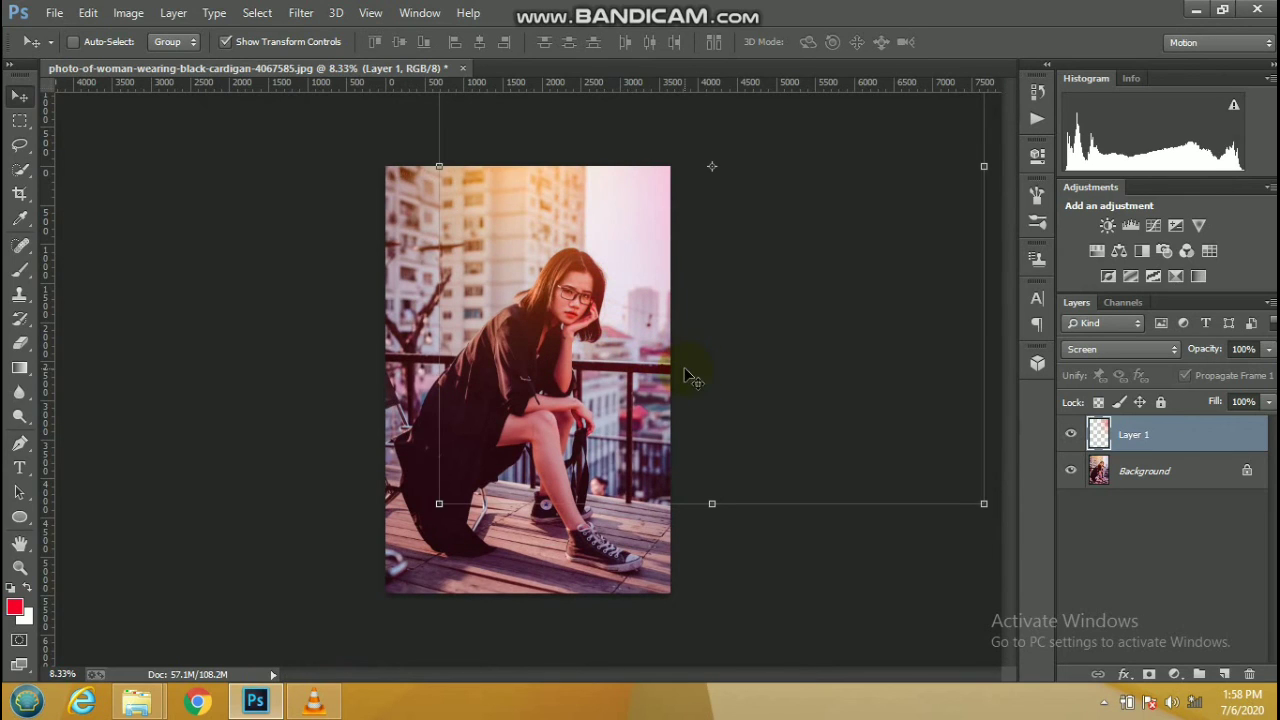
pyautogui.click(310, 42)
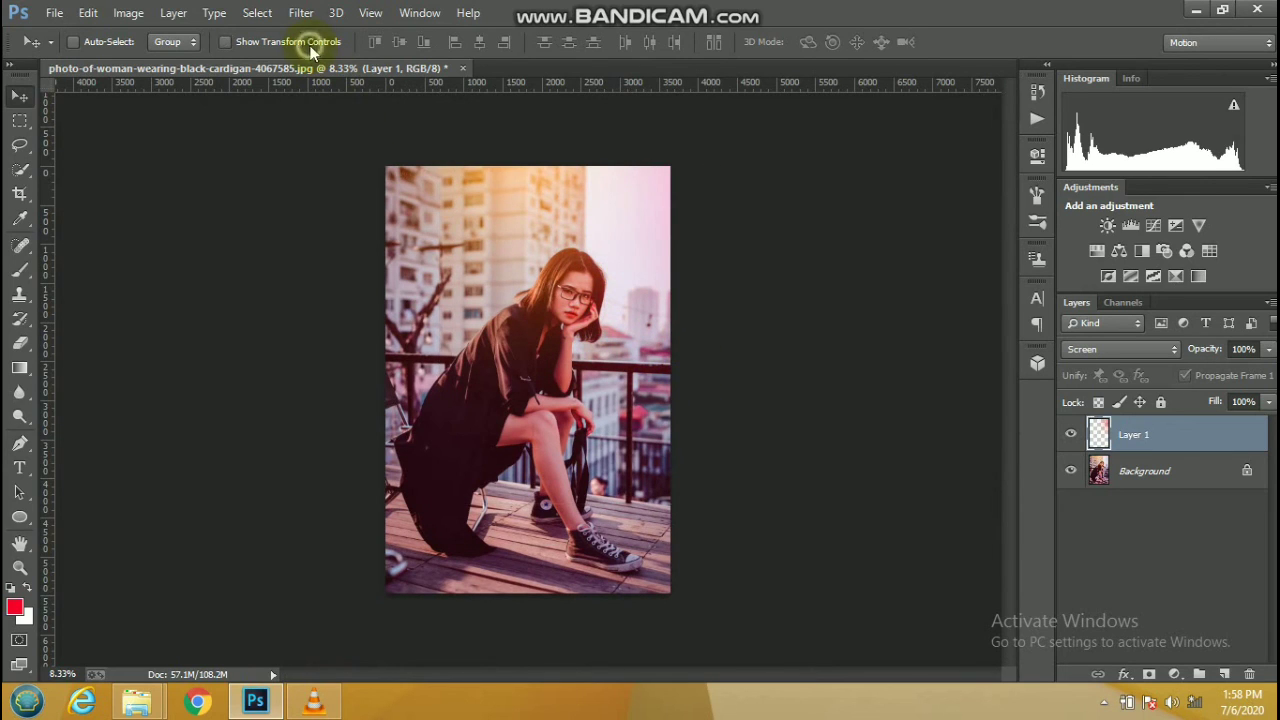
pyautogui.click(572, 338)
pyautogui.click(560, 328)
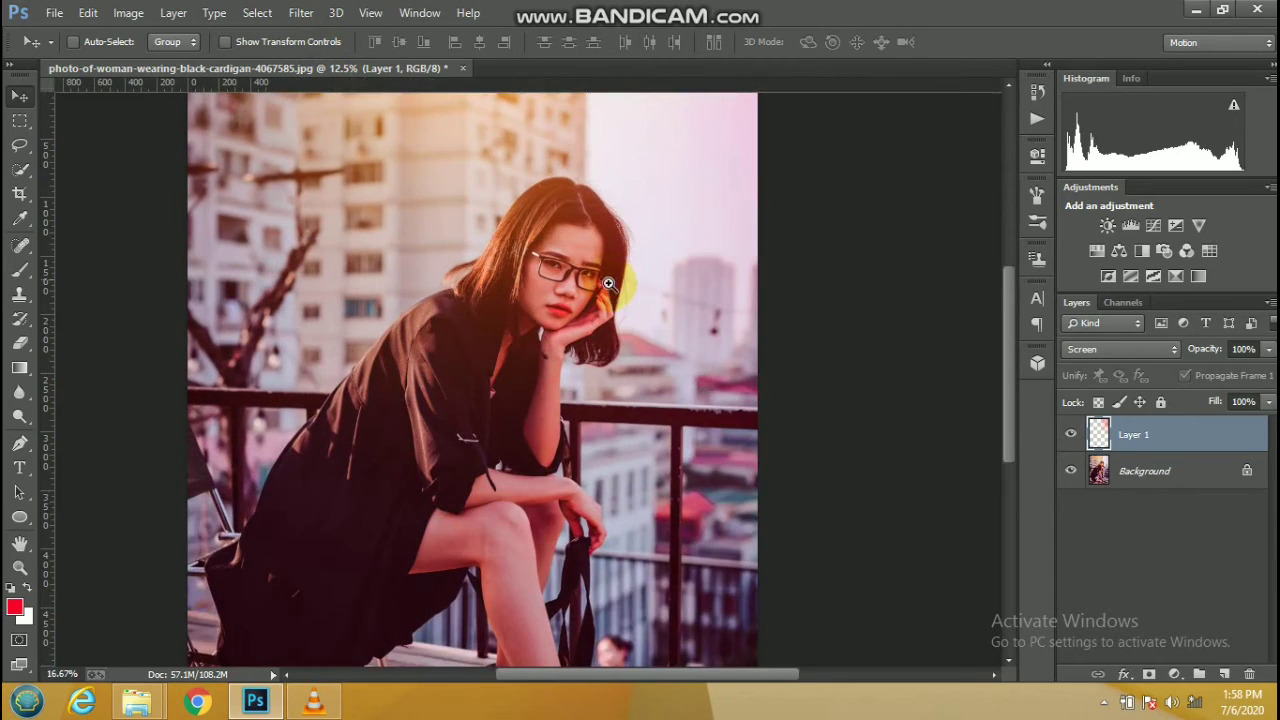
pyautogui.click(548, 318)
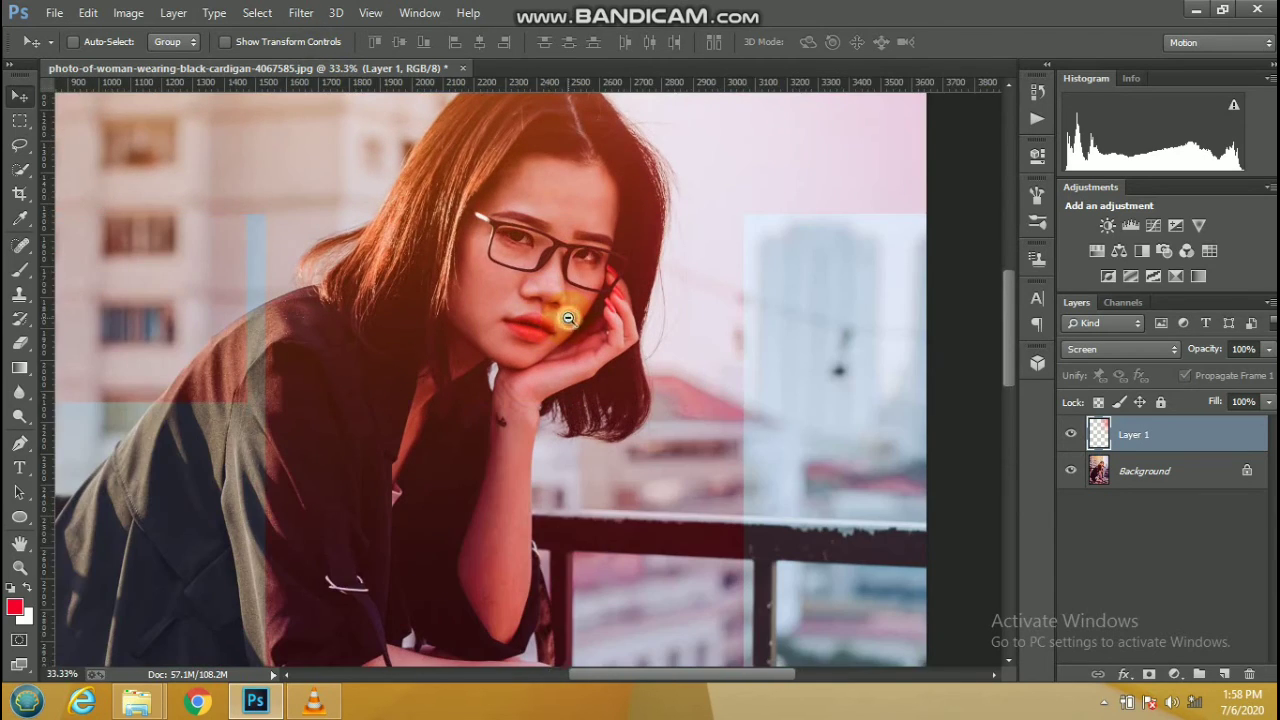
pyautogui.keyDown('alt'); pyautogui.click(568, 318); pyautogui.keyUp('alt')
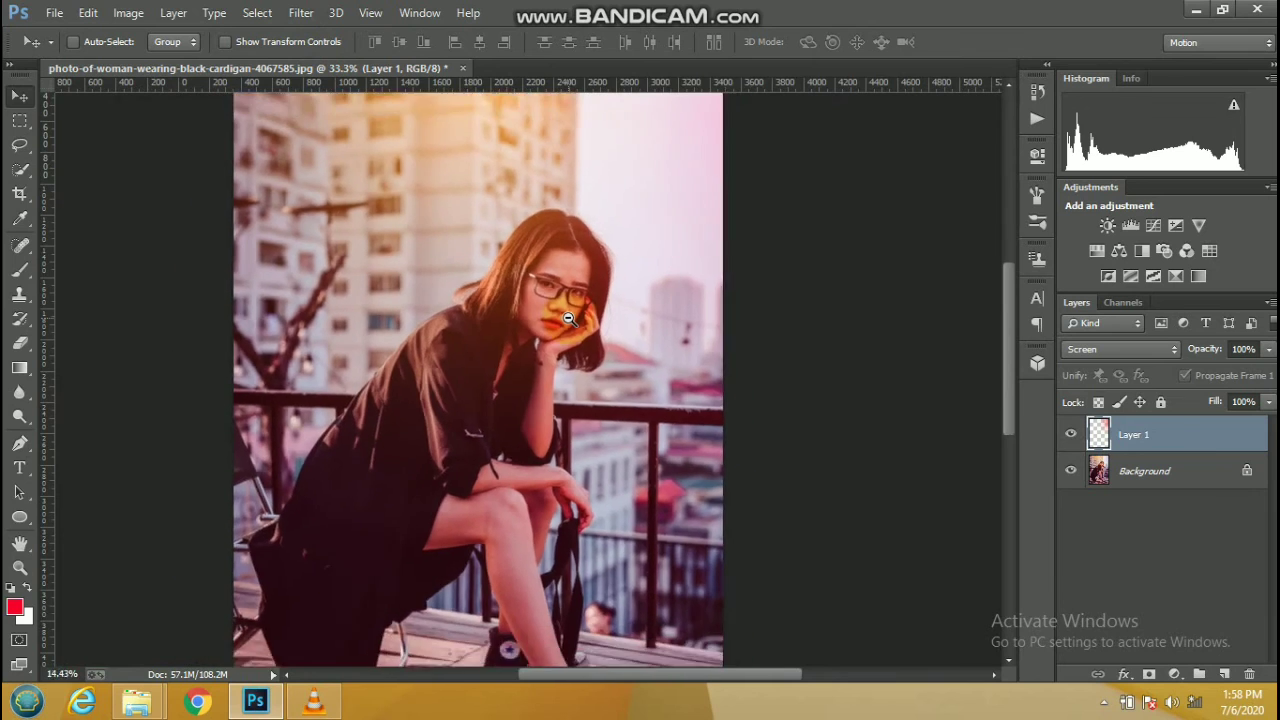
pyautogui.keyDown('alt'); pyautogui.click(568, 318); pyautogui.keyUp('alt')
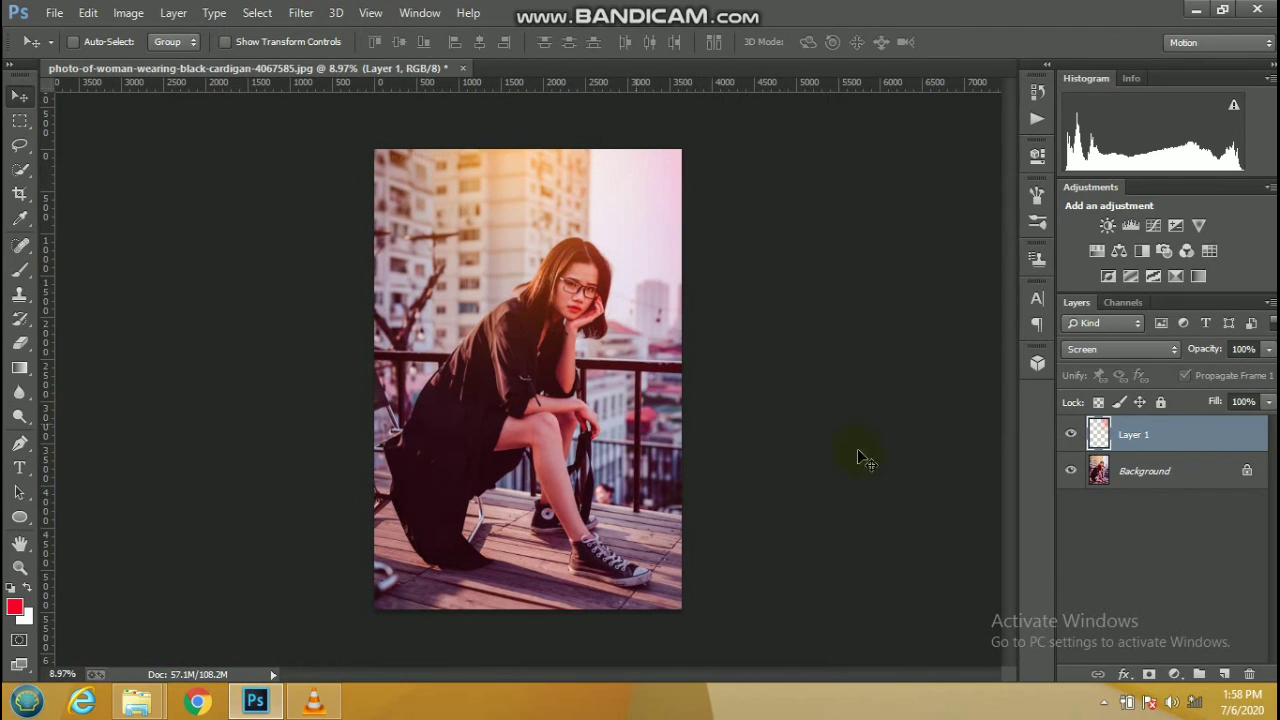
# Merge the red glow layer into the Background
pyautogui.keyDown('shift'); pyautogui.click(1180, 488); pyautogui.keyUp('shift')
pyautogui.rightClick(1163, 488)
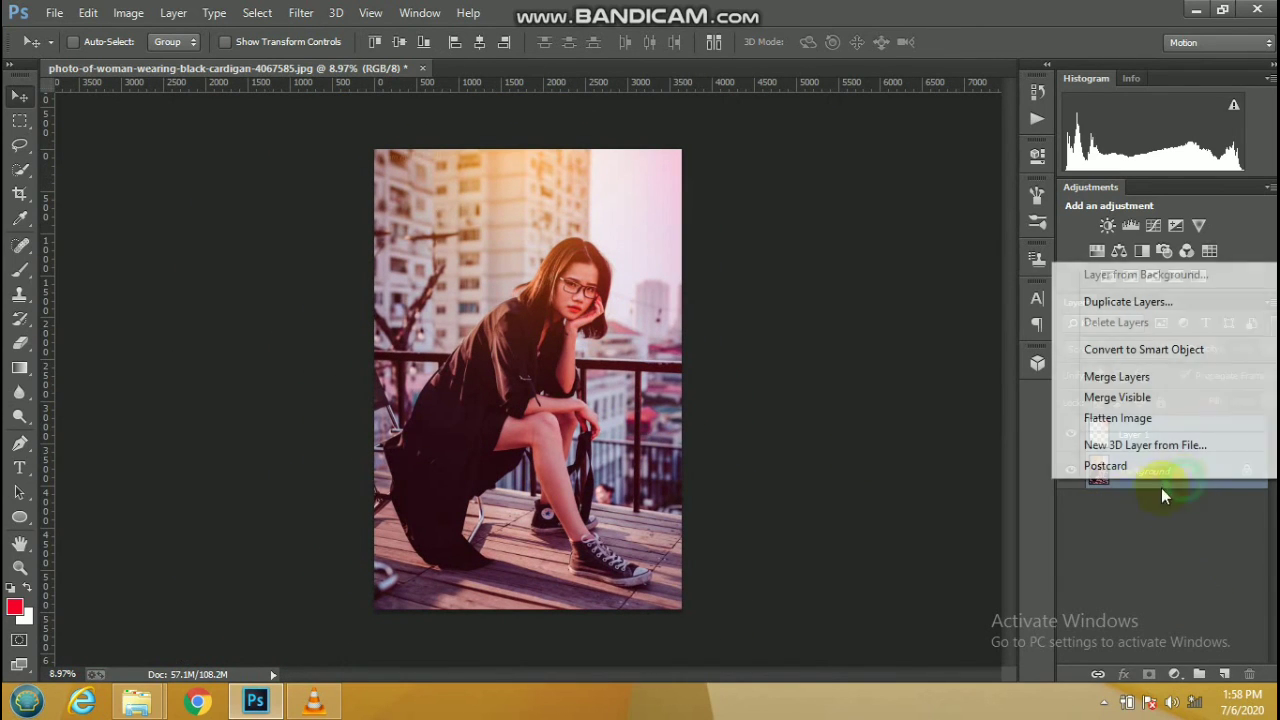
pyautogui.click(1128, 379)
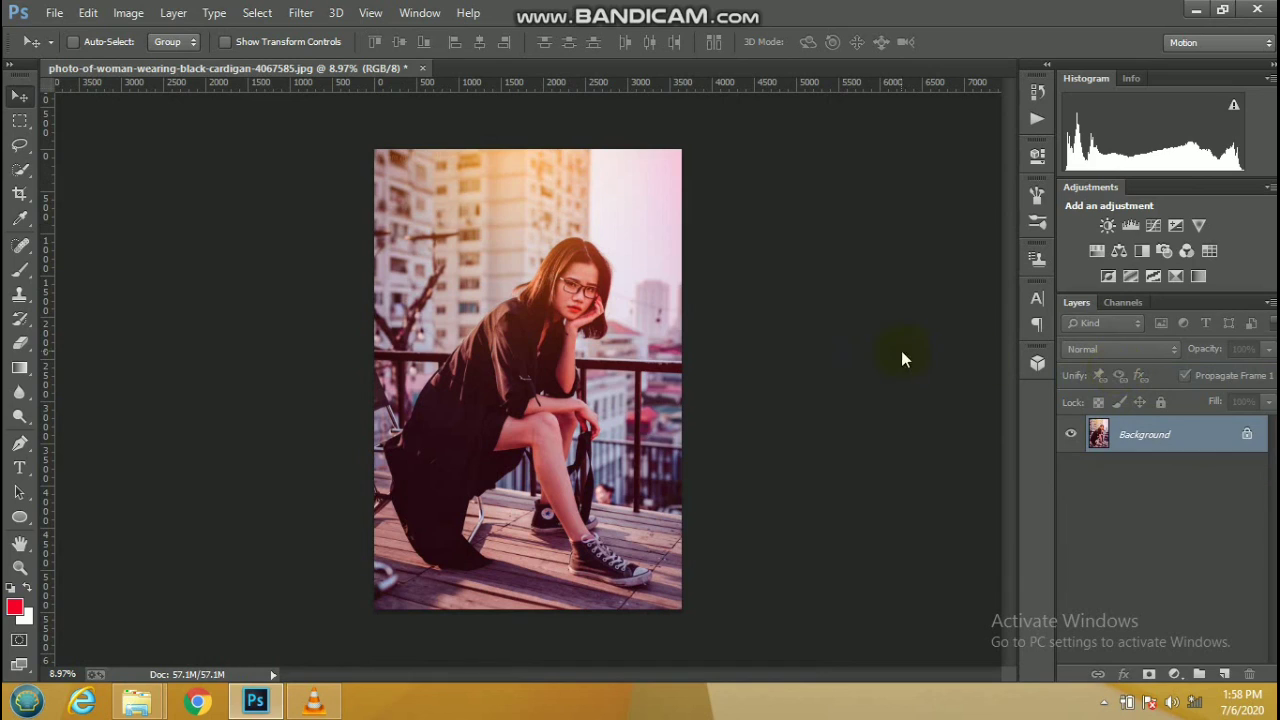
# Save over the existing JPEG copy, keeping the same JPEG quality settings
pyautogui.hotkey('ctrl', 'shift', 's')
pyautogui.click(1122, 525)
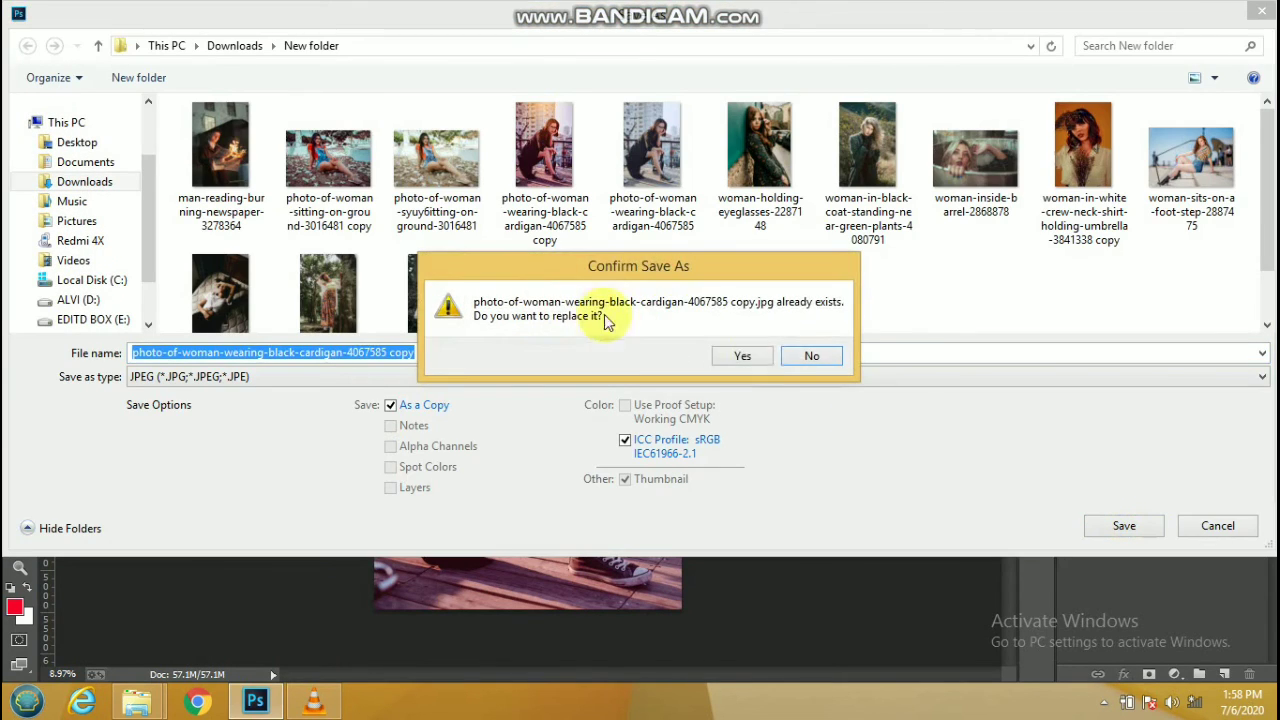
pyautogui.click(738, 360)
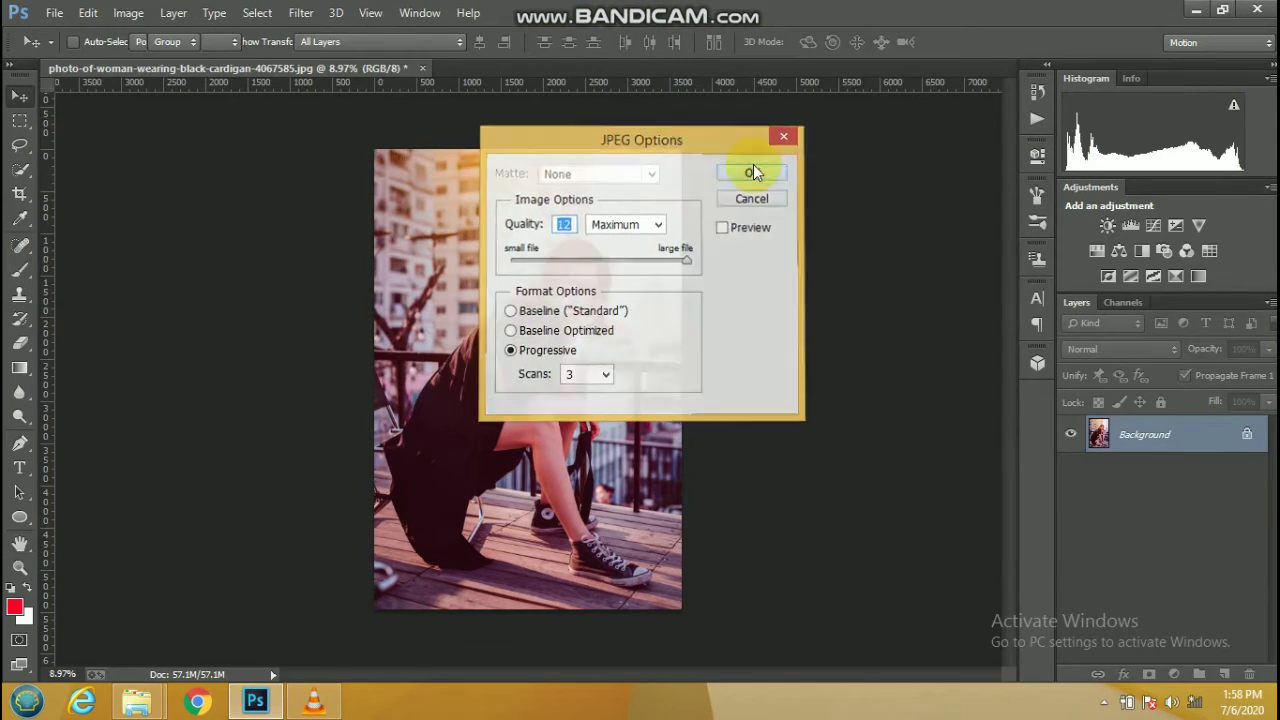
pyautogui.click(751, 168)
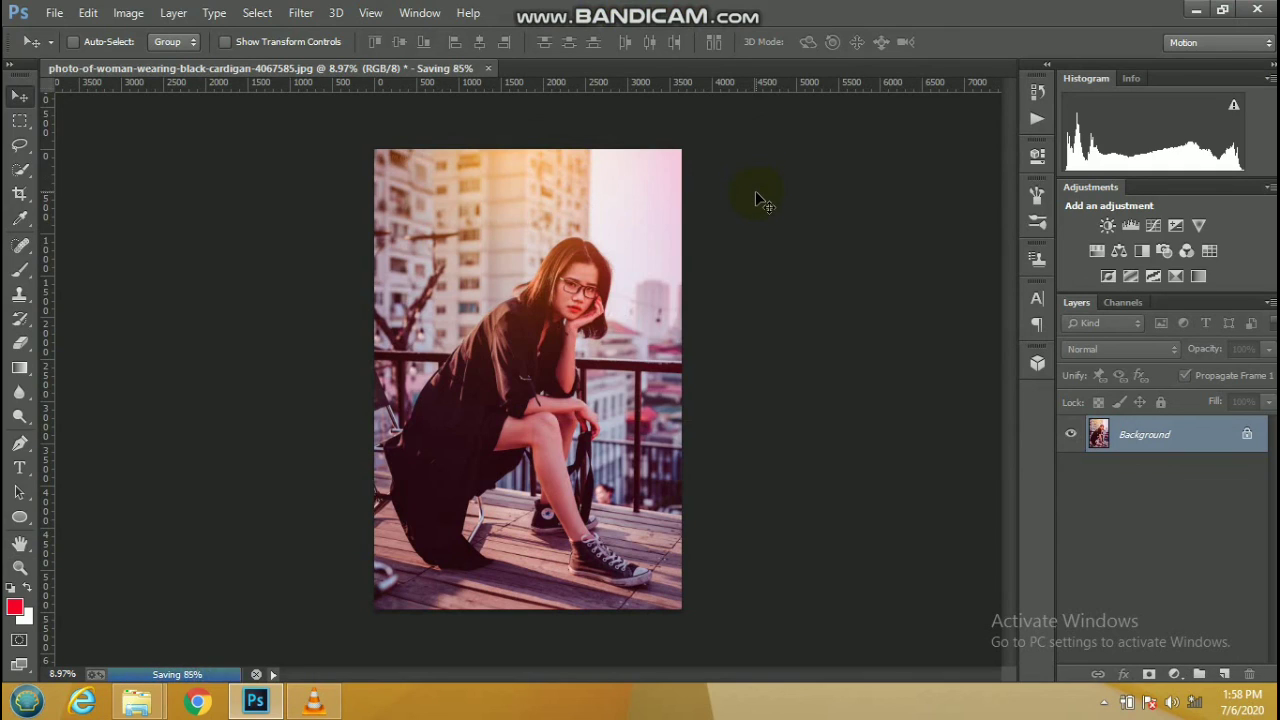
pyautogui.click(1105, 705)
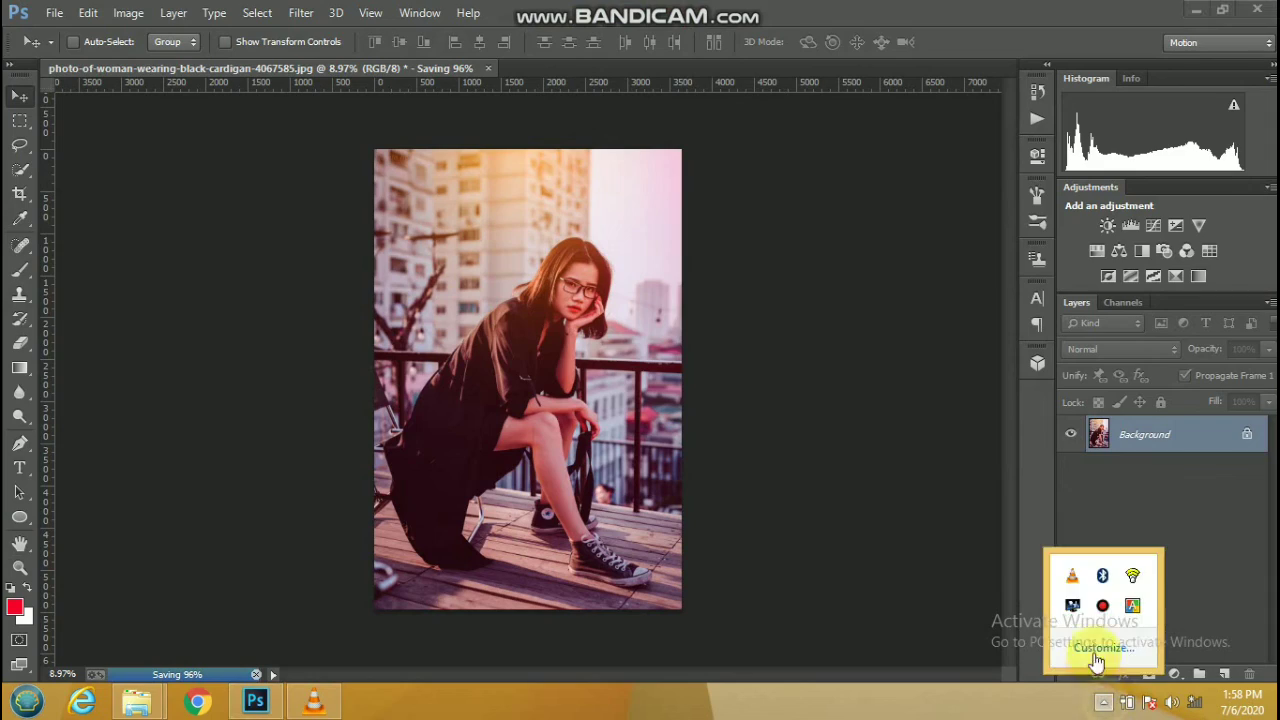
pyautogui.click(1102, 605)
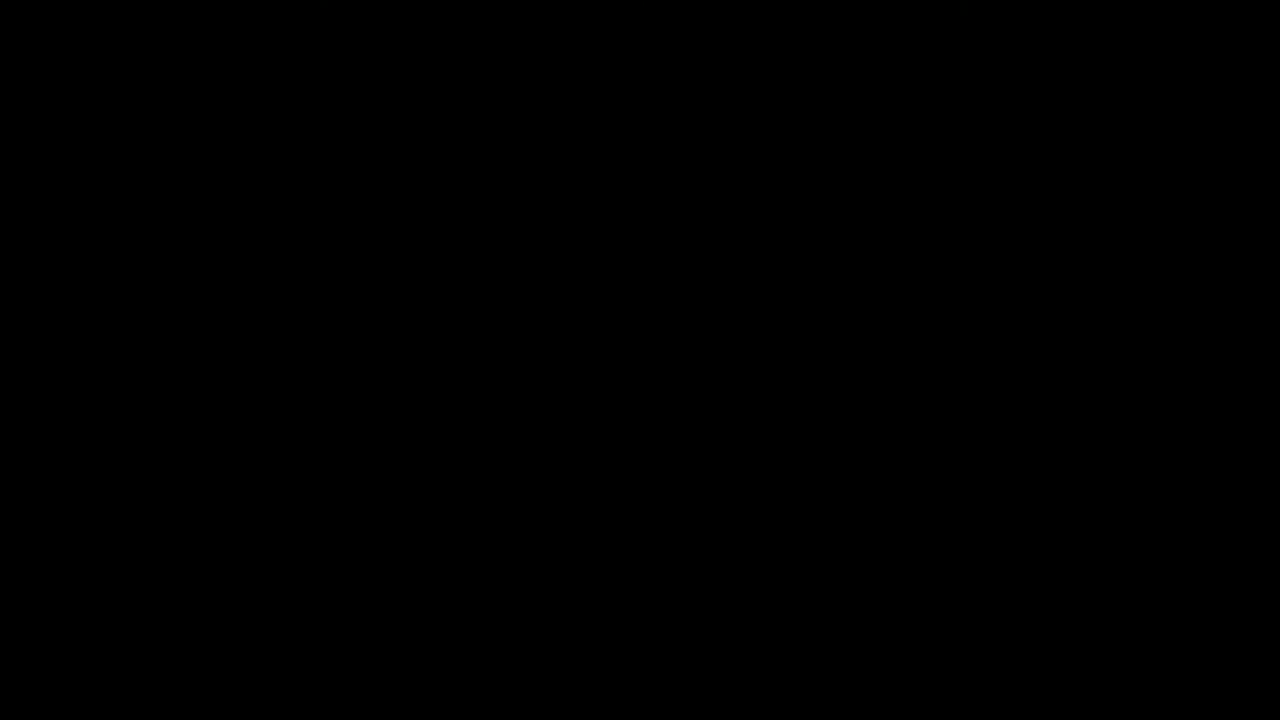